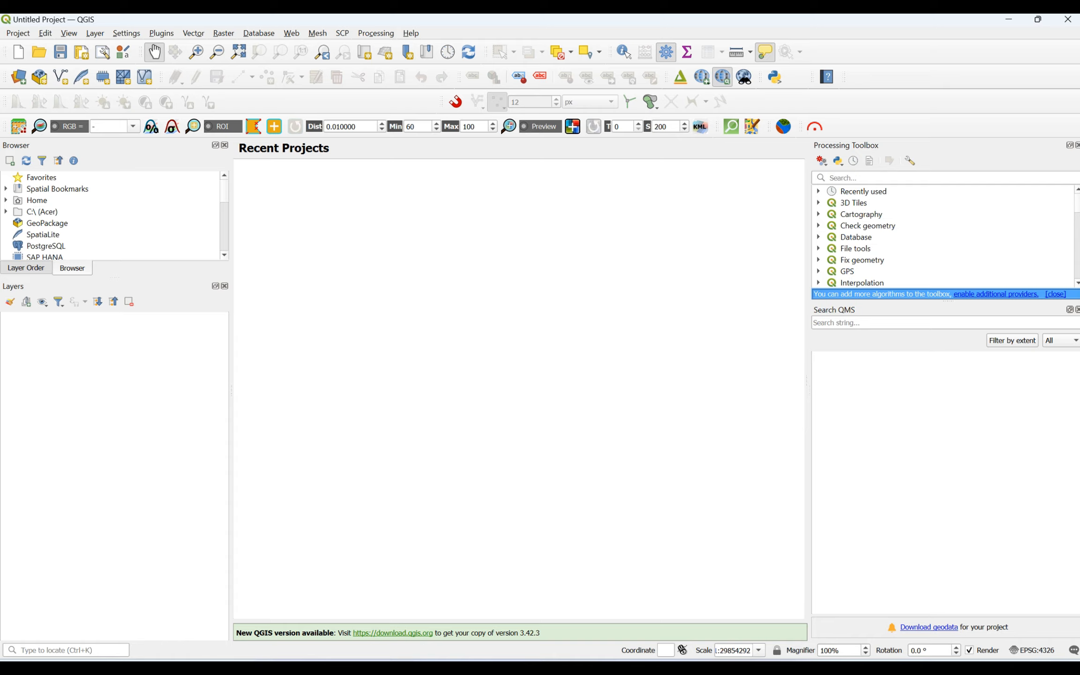
- Switch to the browser and read the Landsat 8 band formula on the Sentinel Hub page about the Normalized Difference Water Index
key(alt+Tab)
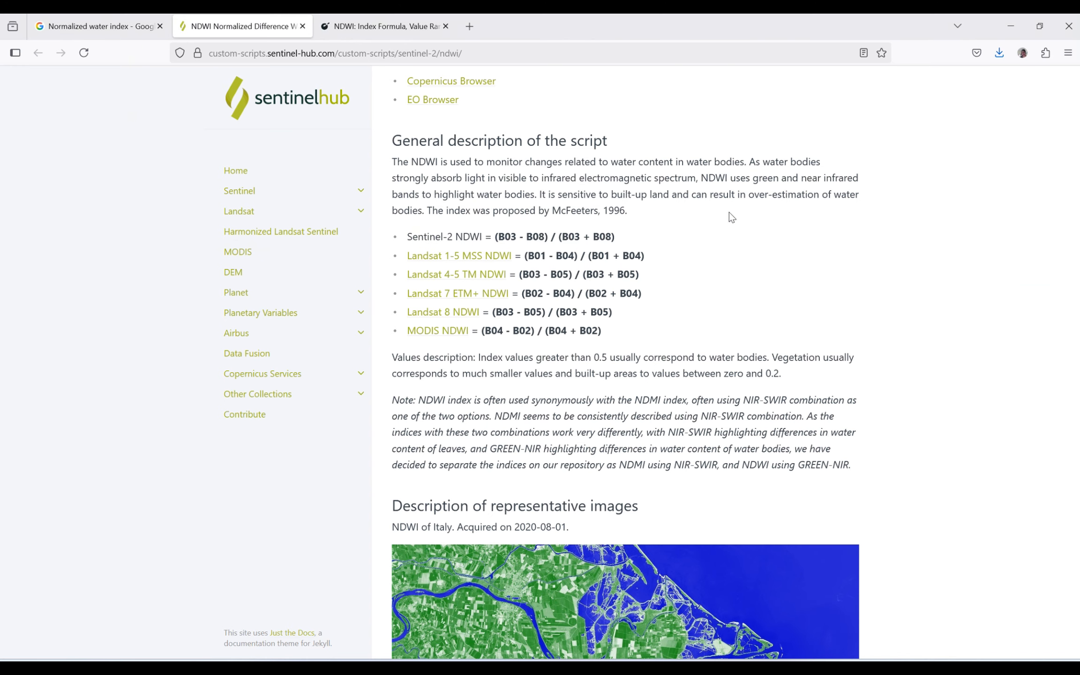
scroll(736, 235, up, 2)
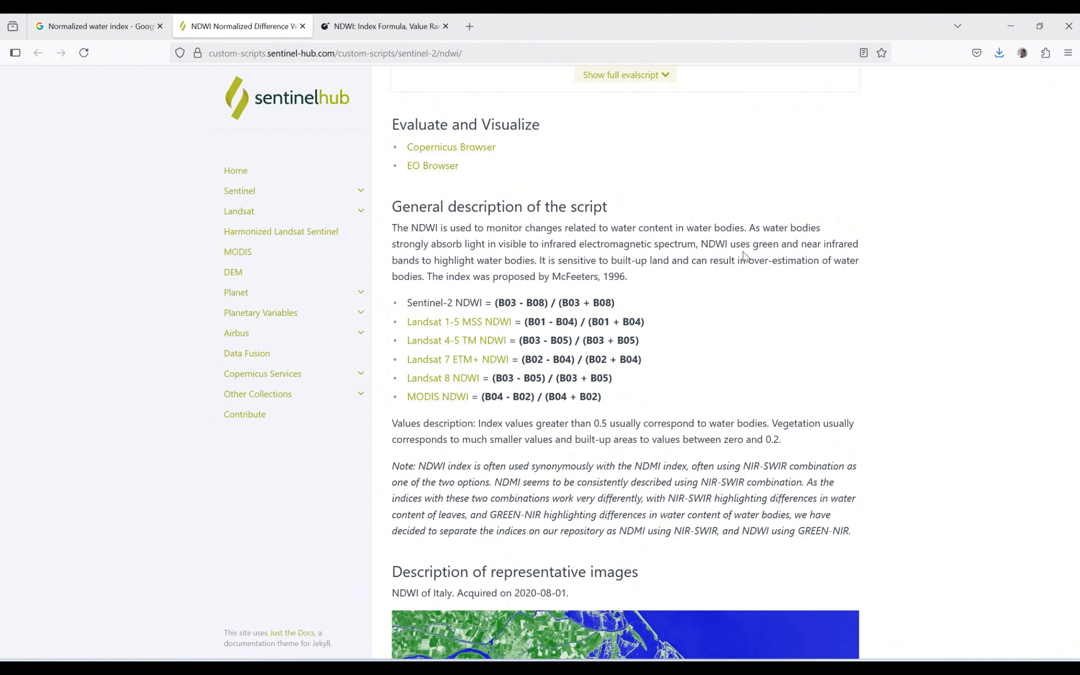
scroll(577, 256, up, 5)
scroll(578, 272, up, 2)
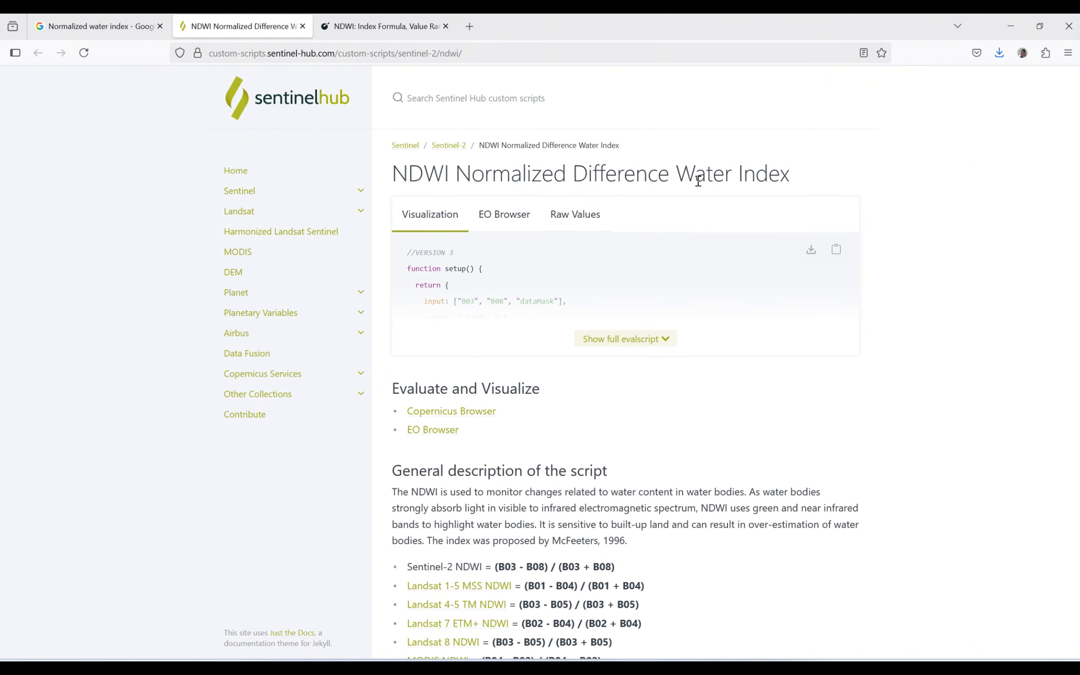
scroll(860, 191, down, 6)
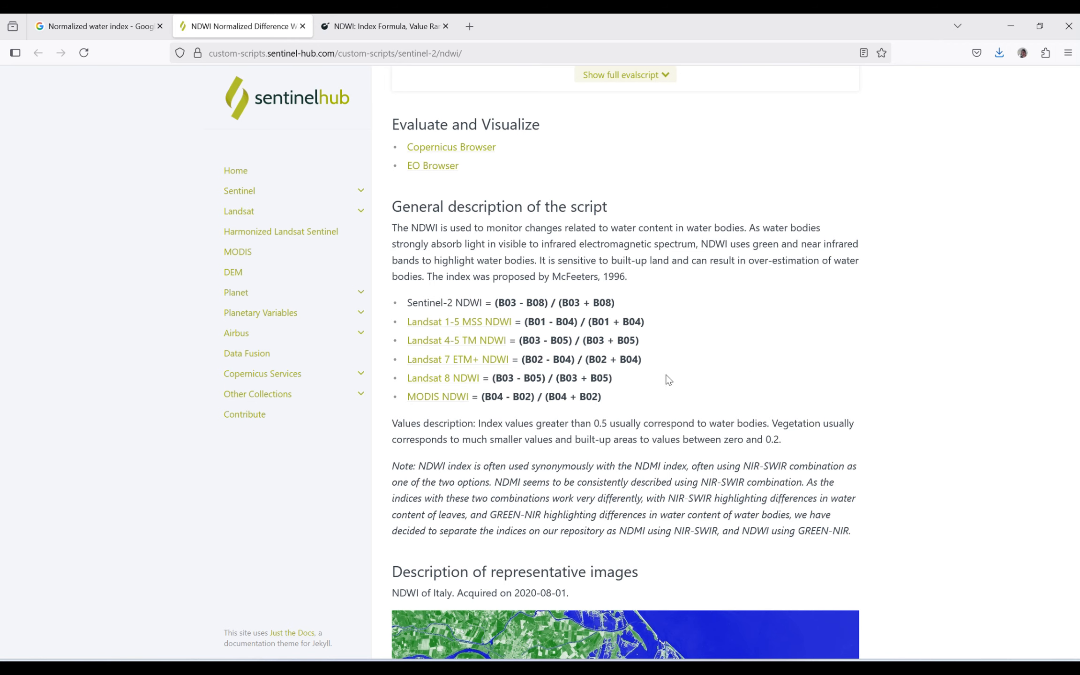
drag(613, 380, 408, 381)
click(986, 351)
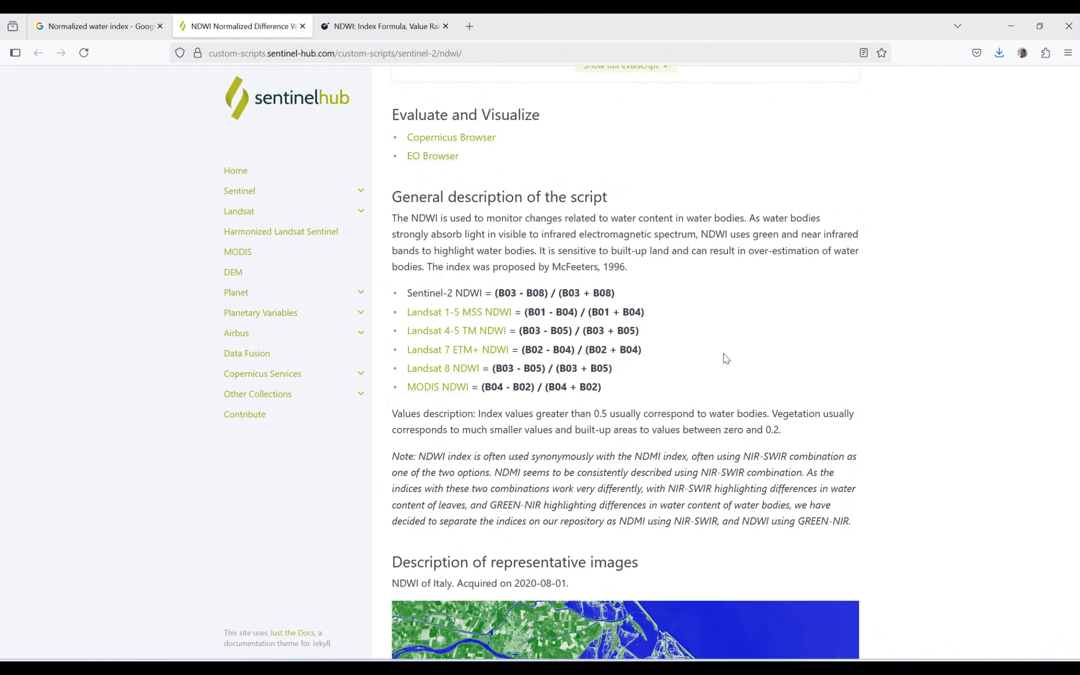
- Examine the NDWI equations and value ranges on the EOS Data Analytics page, and return to QGIS
click(372, 19)
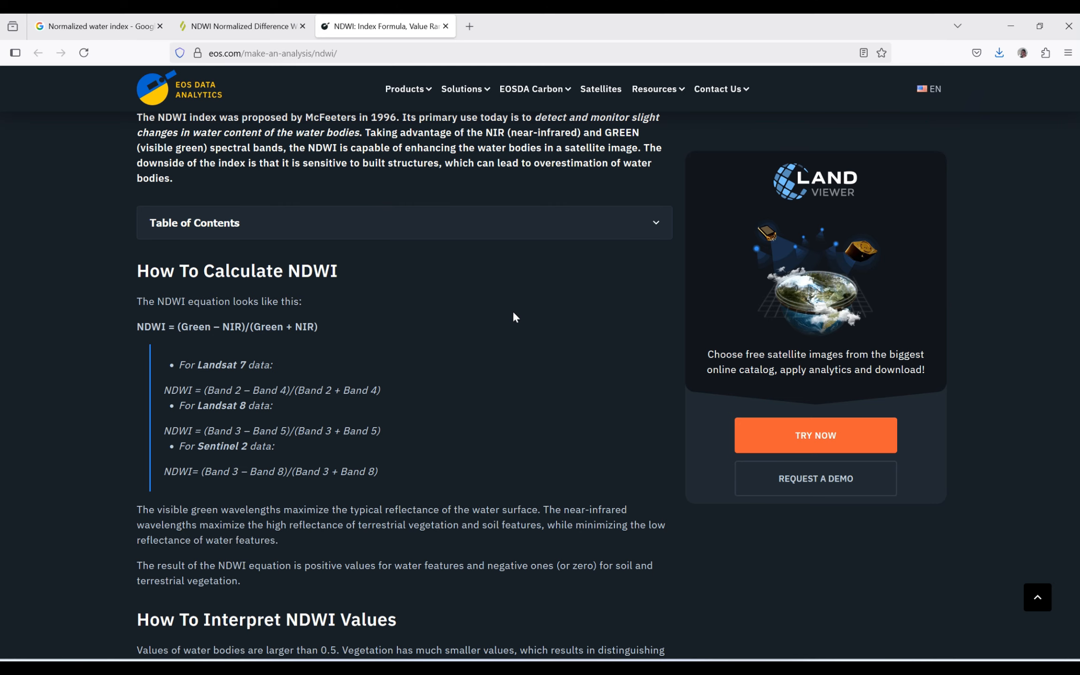
scroll(514, 313, down, 8)
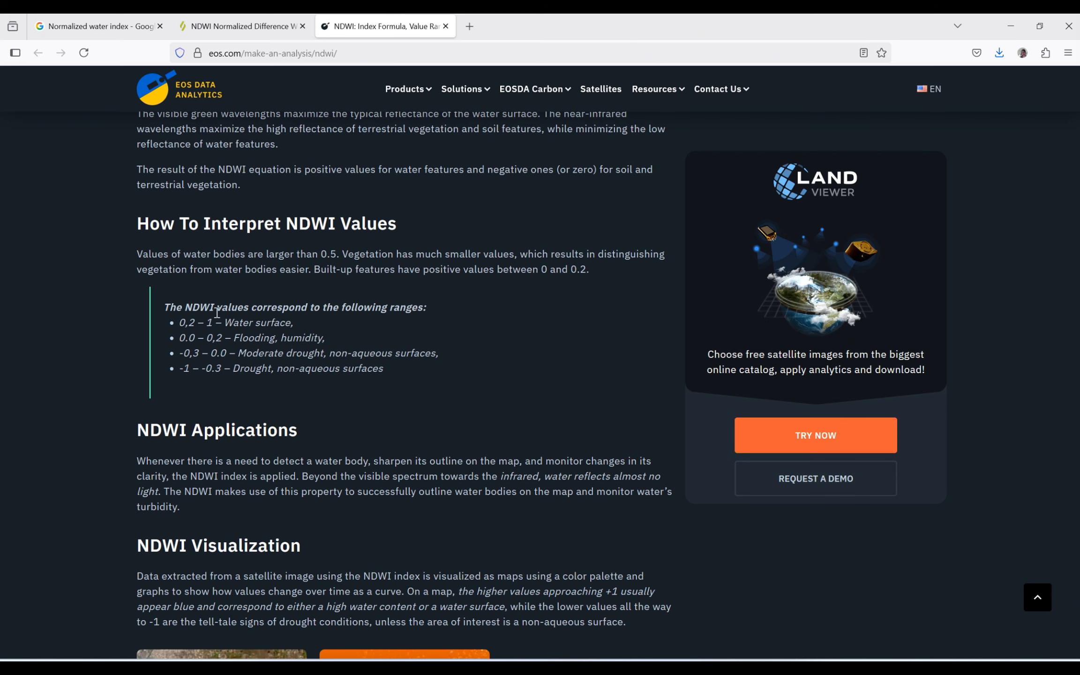
drag(179, 322, 188, 323)
click(521, 340)
click(1018, 15)
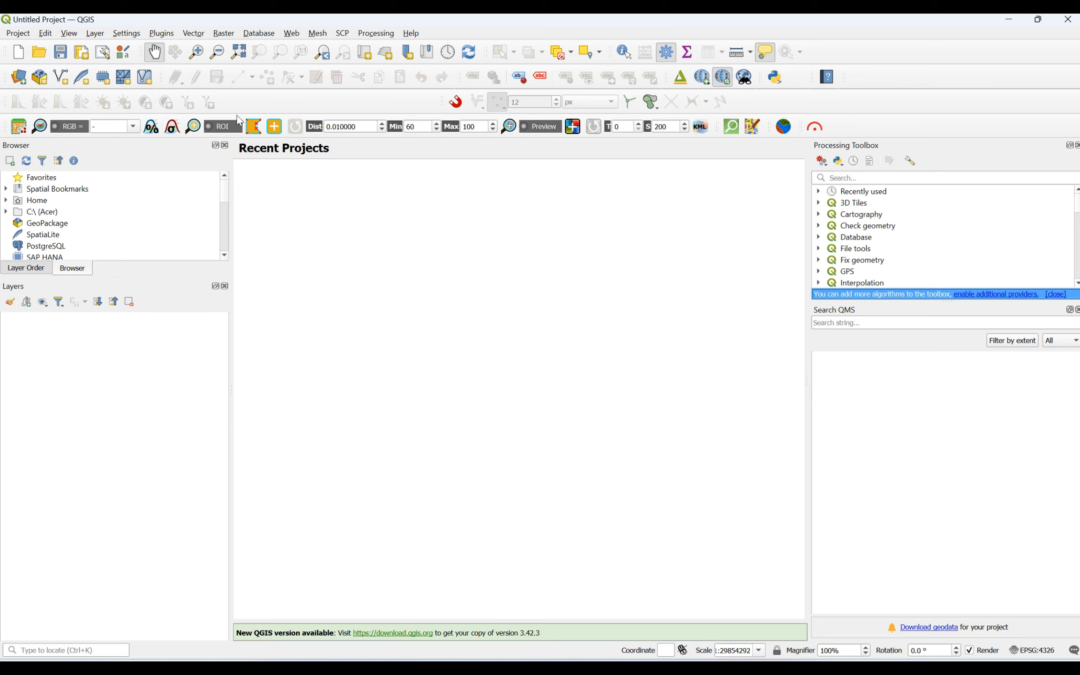
- Find the RS&GIS plugin in the plugin repository by searching for "RS&" and install it
click(161, 34)
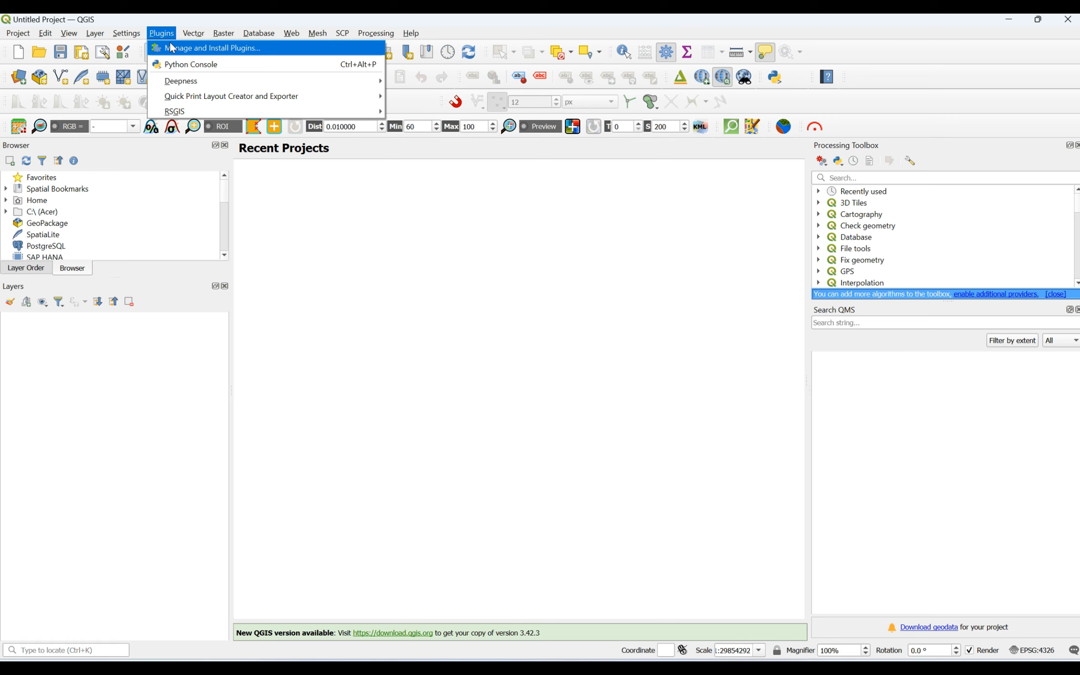
click(173, 48)
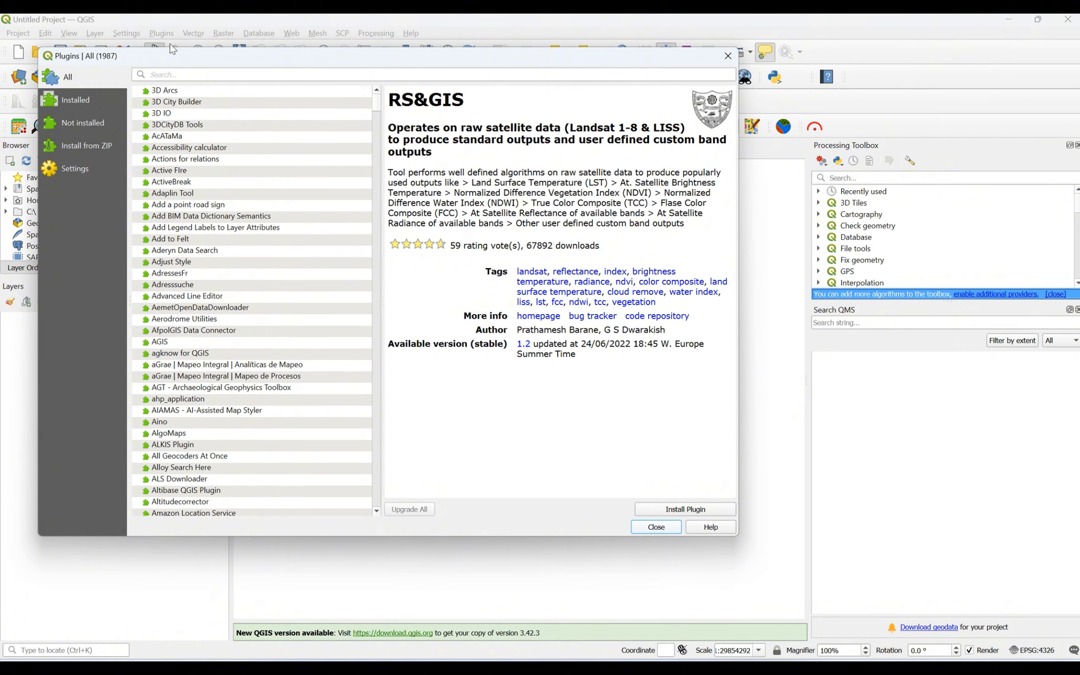
click(178, 75)
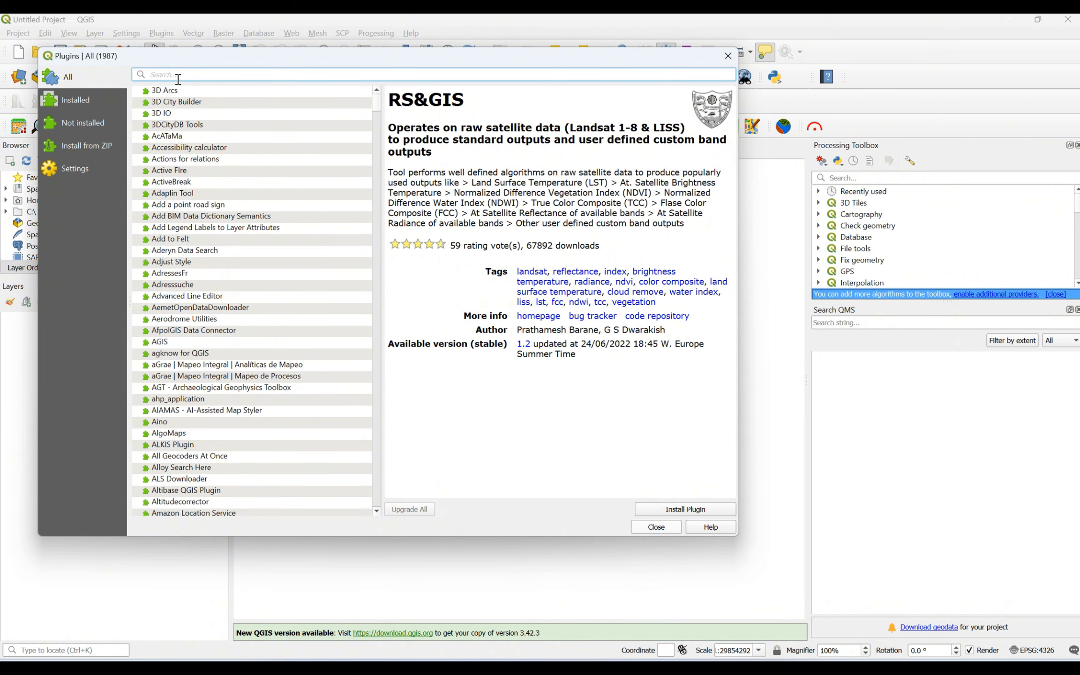
text(RS)
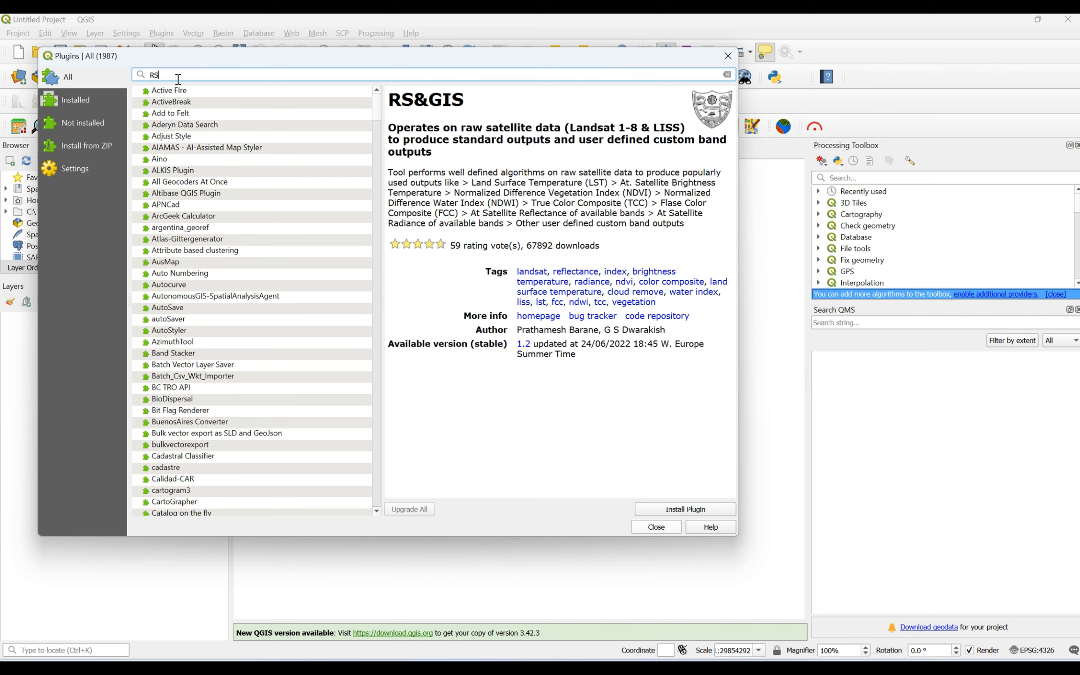
text(&)
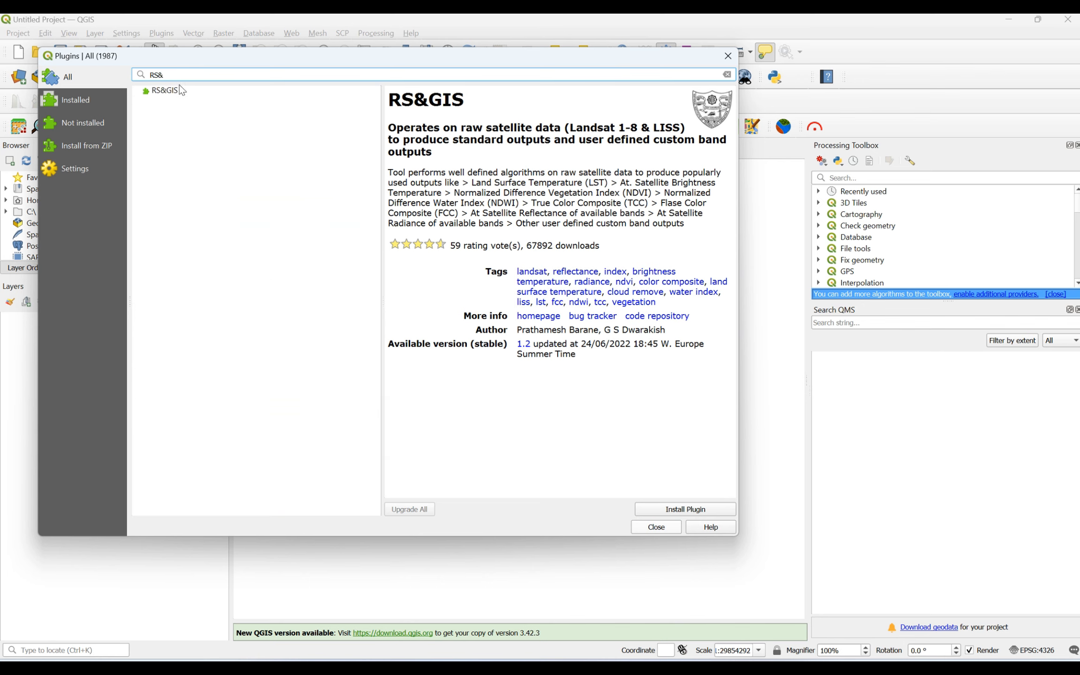
click(181, 92)
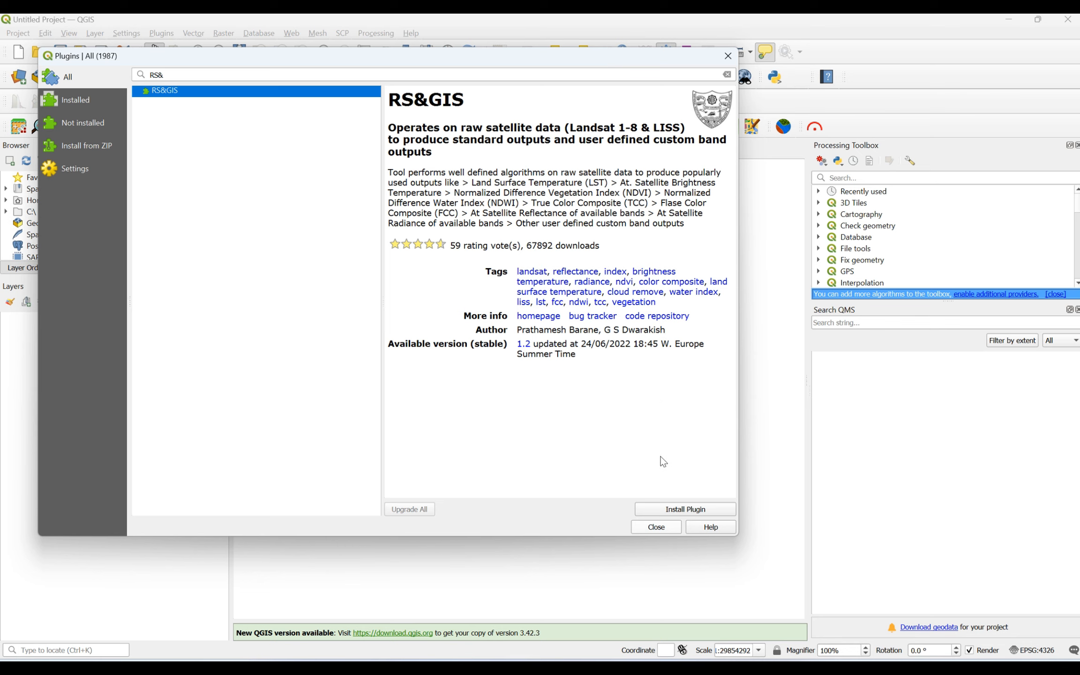
click(666, 513)
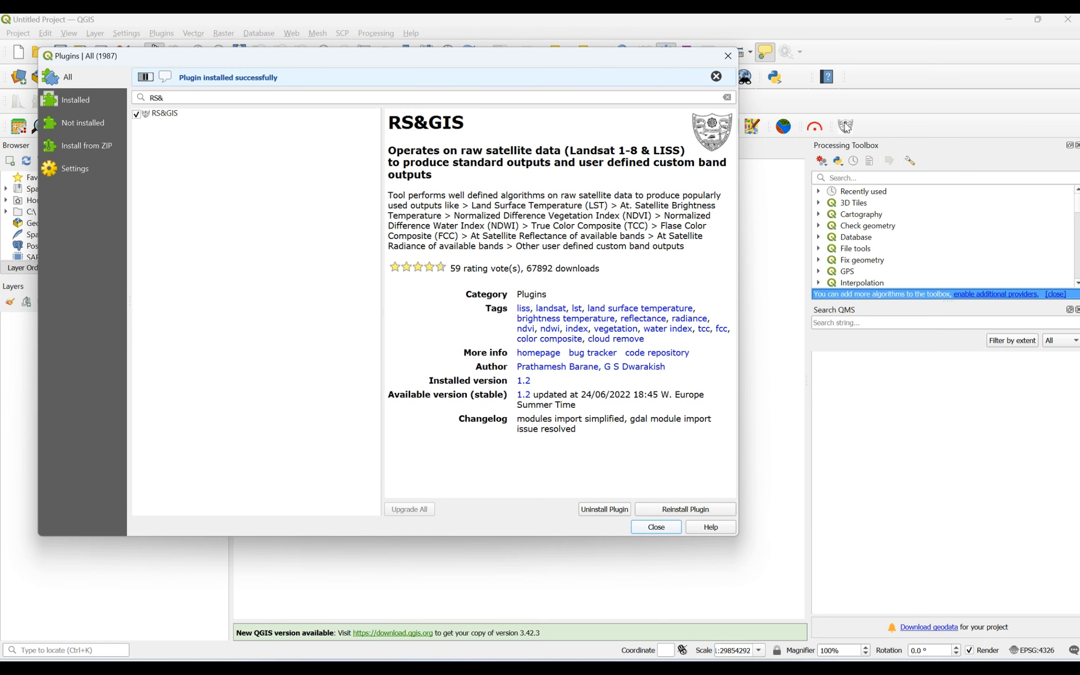
click(729, 57)
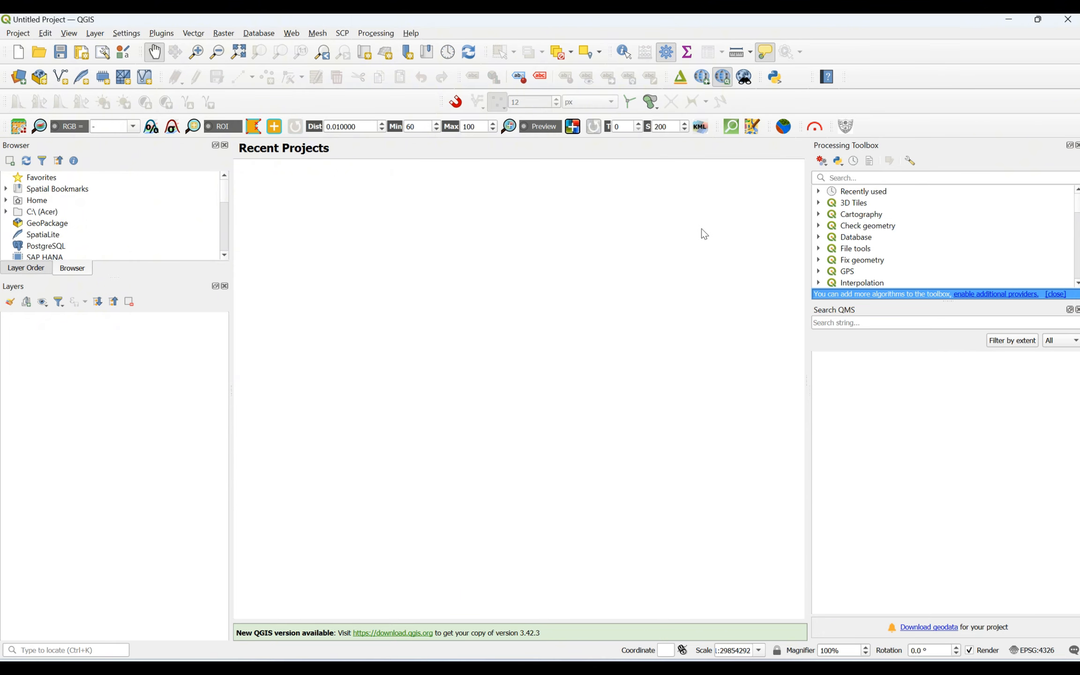
- Open RS&GIS with Compressed file/s as the raw data selection mode and check which satellite sensors the plugin supports
click(846, 126)
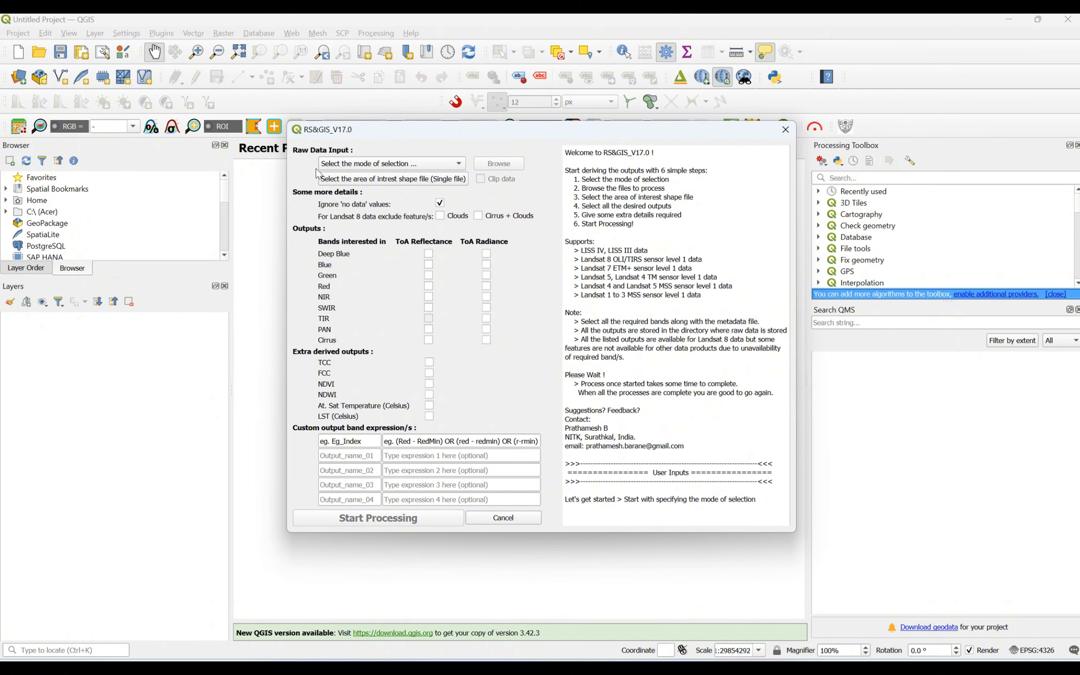
click(401, 164)
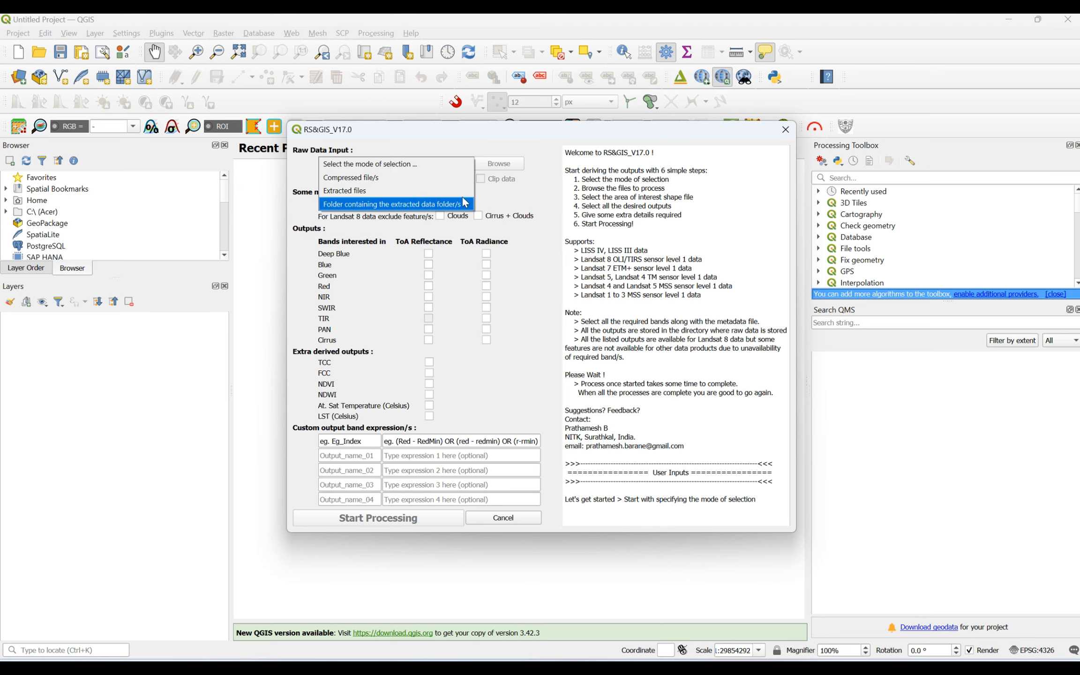
click(362, 178)
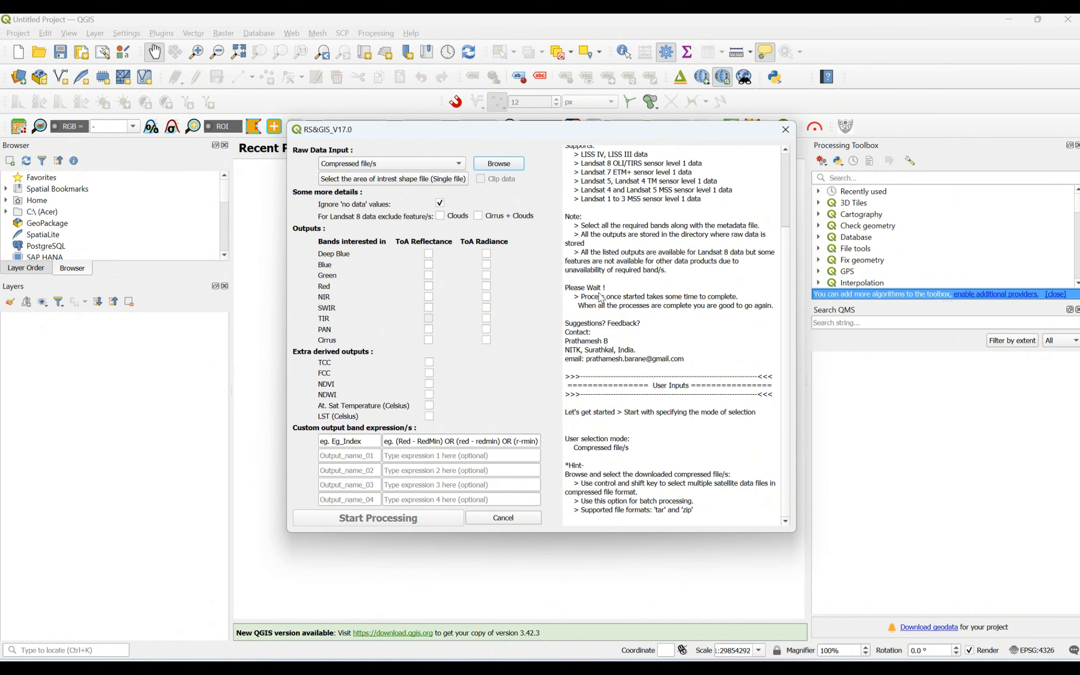
scroll(702, 358, up, 3)
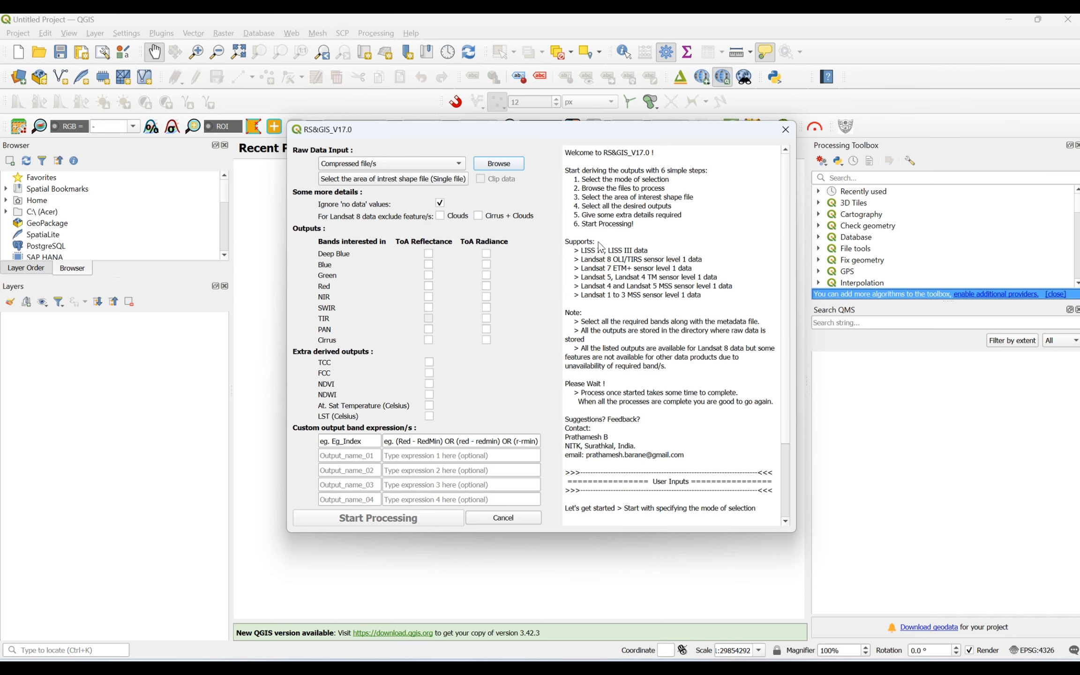
drag(599, 242, 569, 248)
drag(687, 259, 669, 264)
click(718, 226)
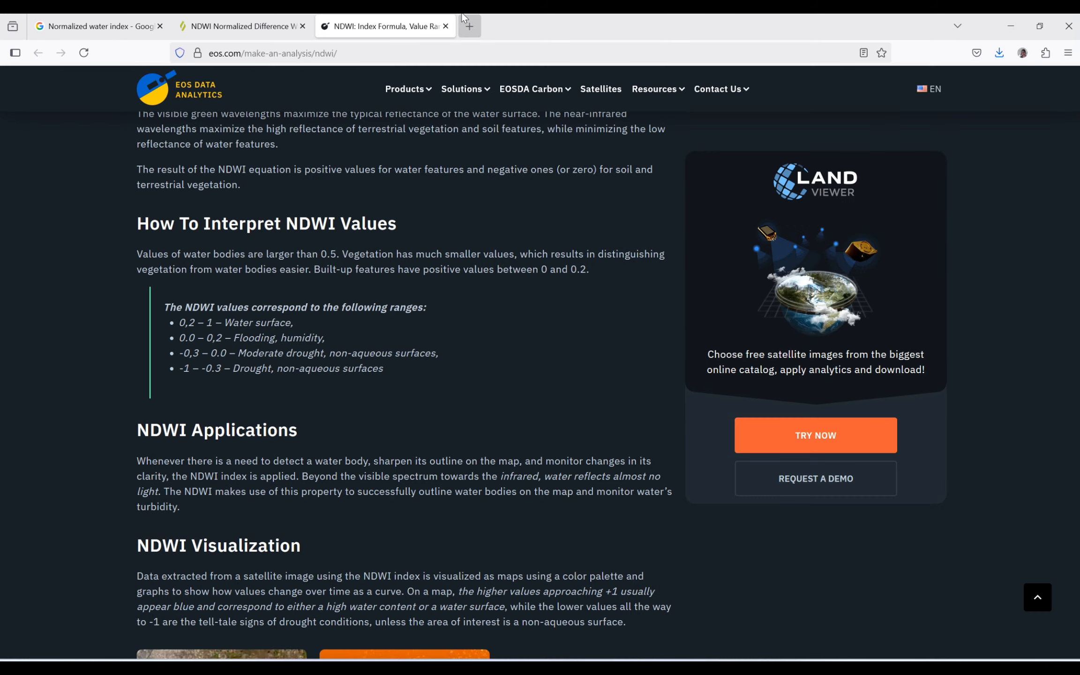
- Switch to the browser and open the USGS EarthExplorer site in a new tab through a web search for "usgs earth explorer"
click(469, 26)
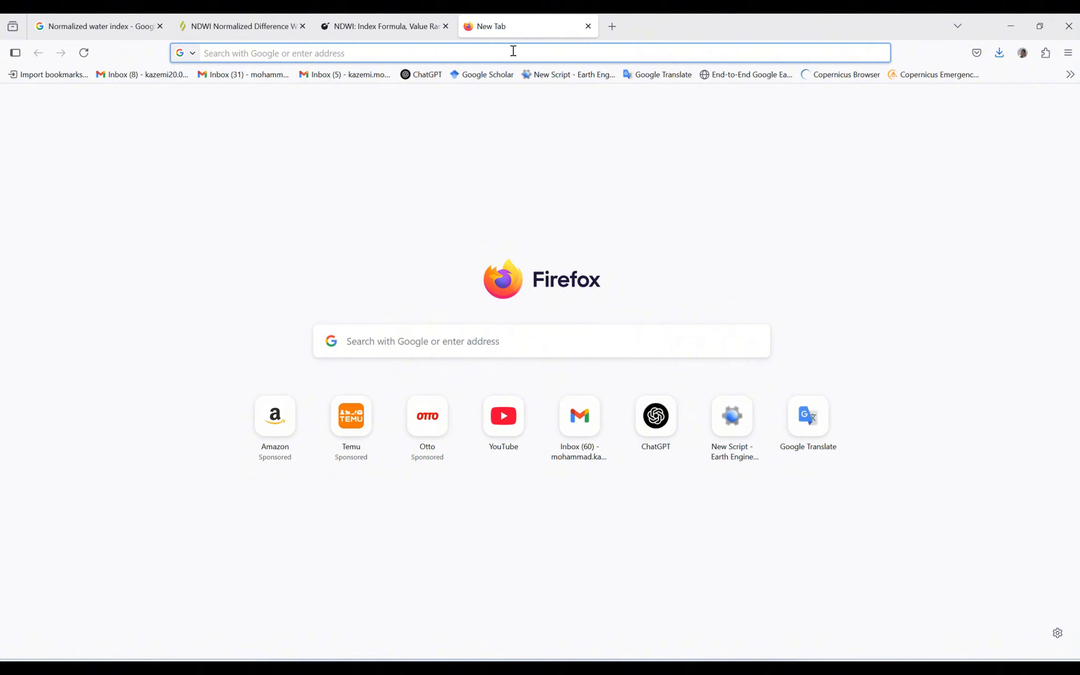
text(uss)
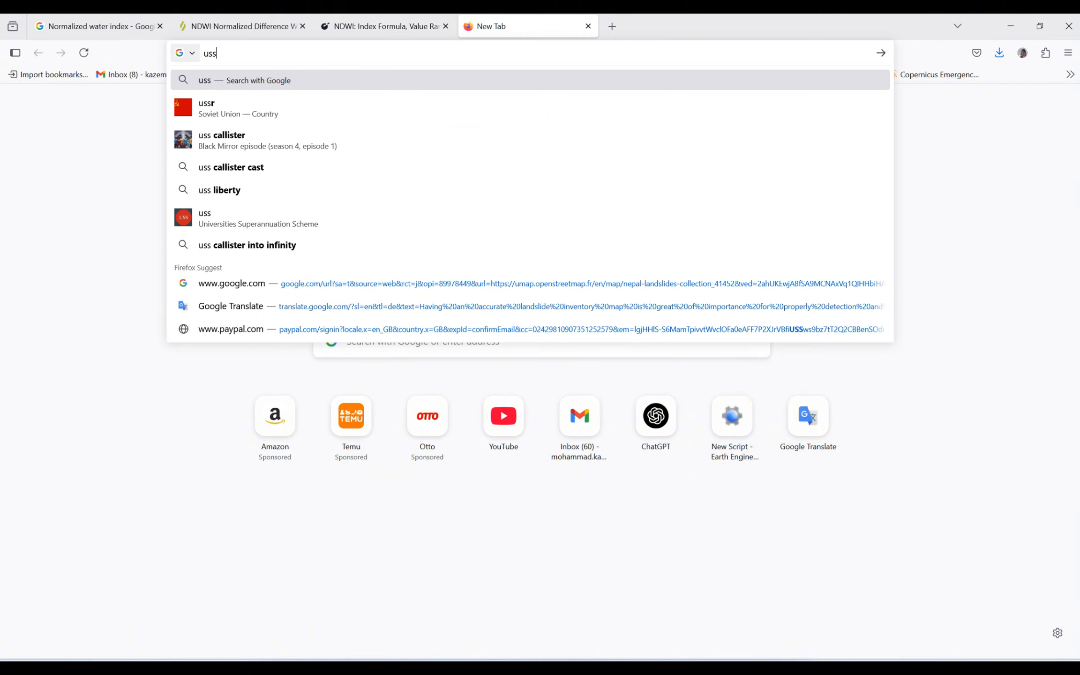
key(BackSpace)
text(gs)
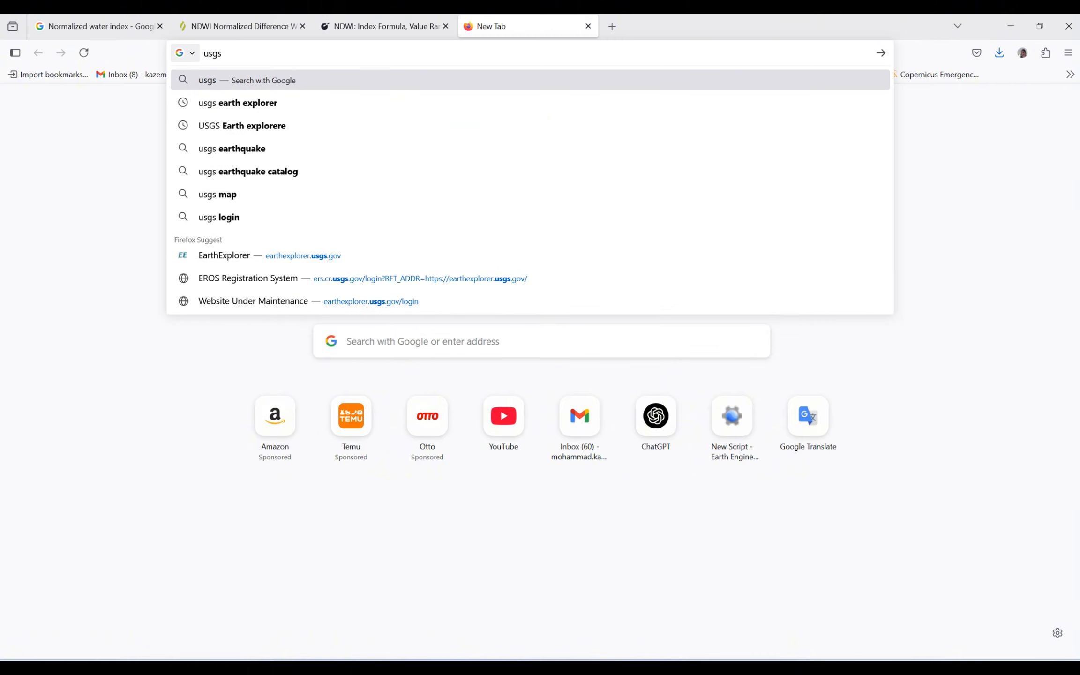
click(240, 104)
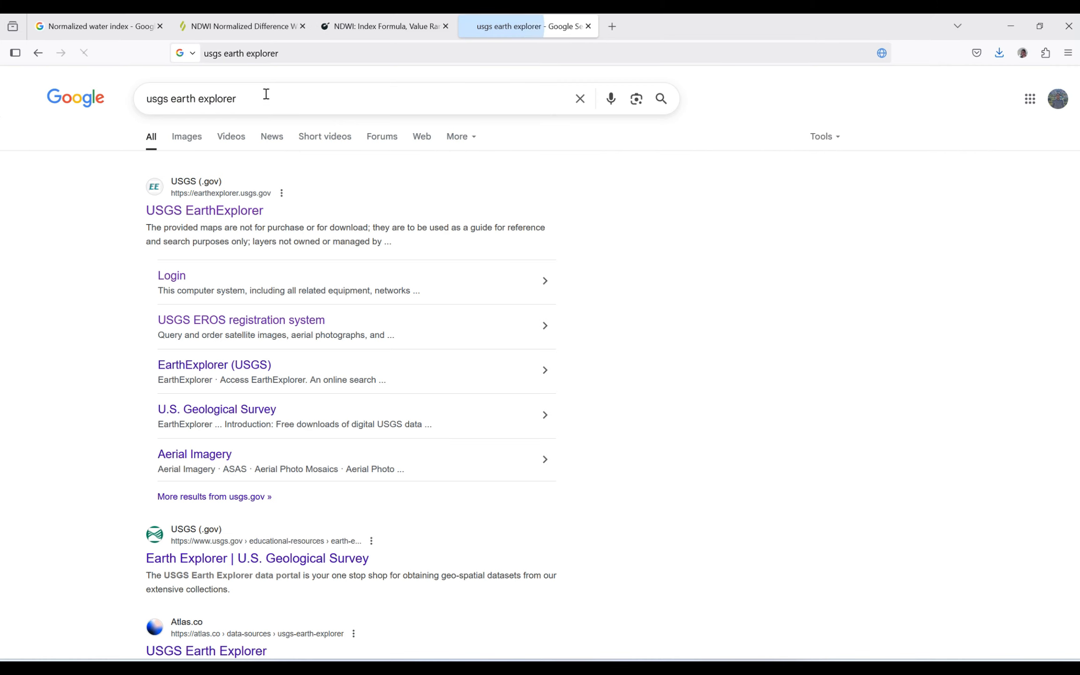
click(218, 212)
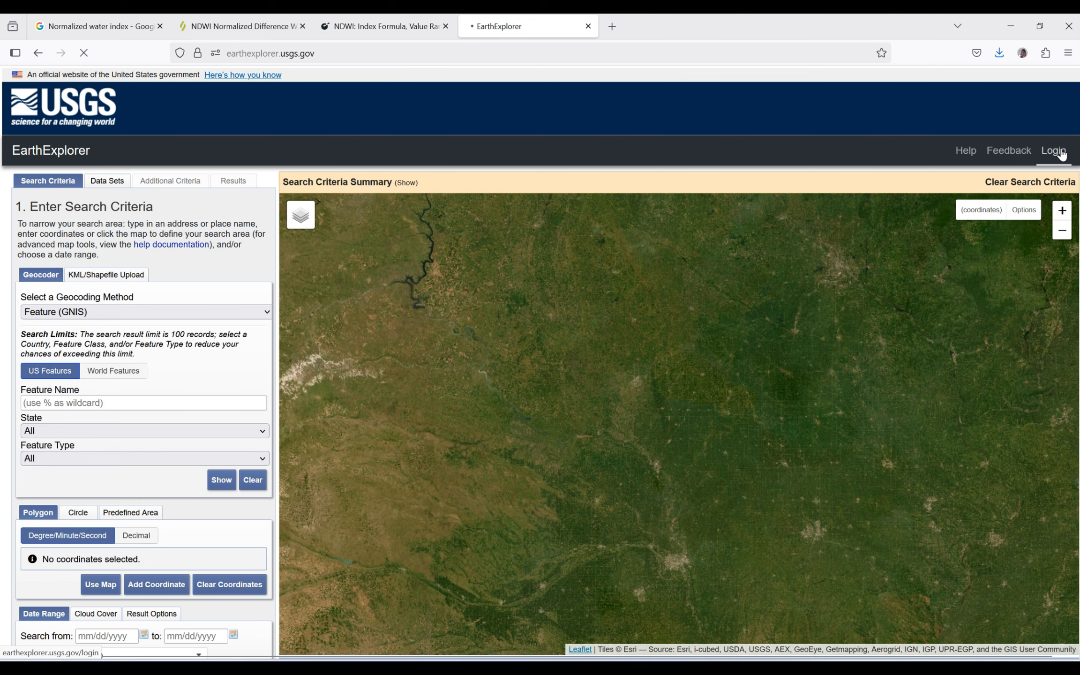
- Sign in to EarthExplorer with the prefilled account username and password
click(1060, 151)
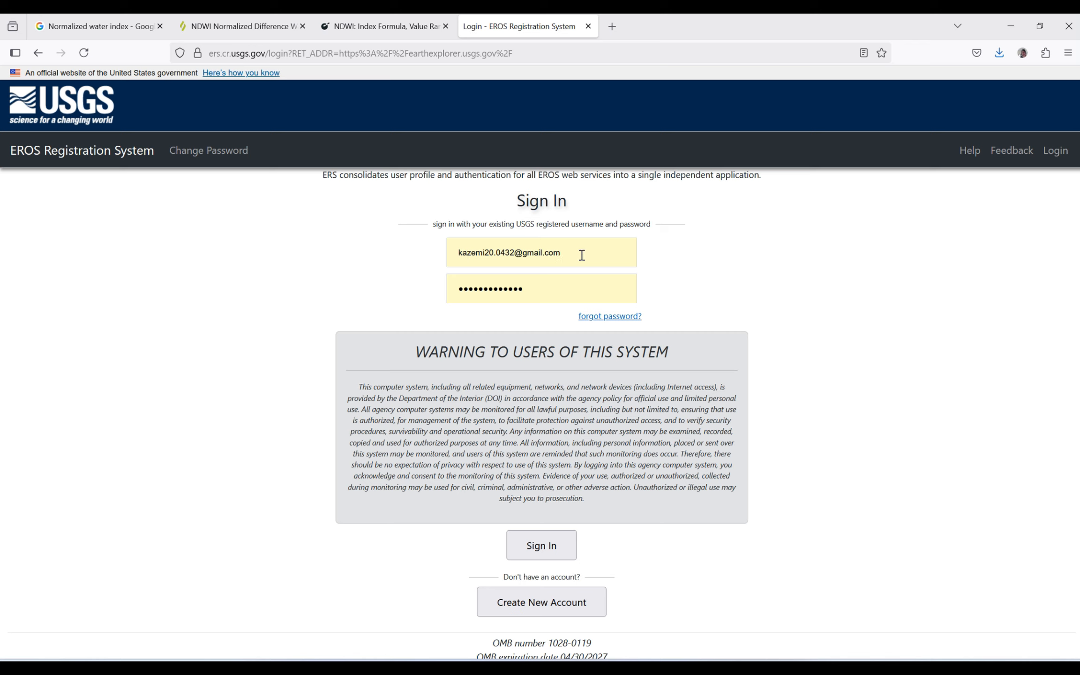
drag(576, 253, 429, 254)
drag(559, 294, 429, 301)
click(559, 547)
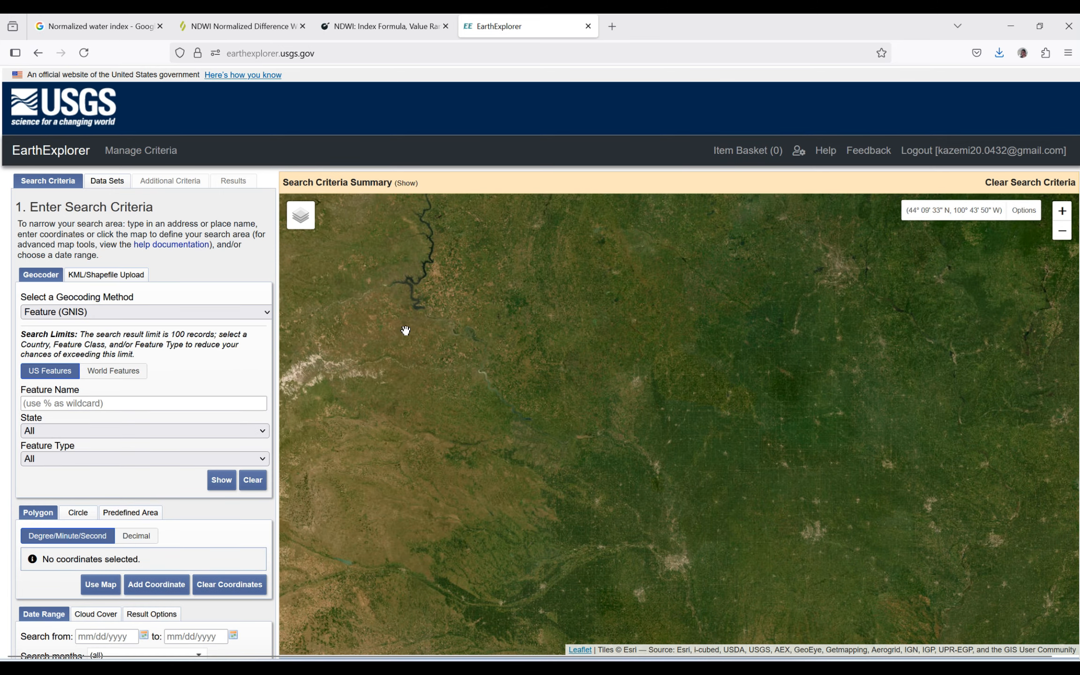
- Outline a four-point search polygon over the southern part of the salt lake, about 37°23'–37°41' N and 45°13'–45°42' E
scroll(441, 293, down, 1)
scroll(441, 294, down, 1)
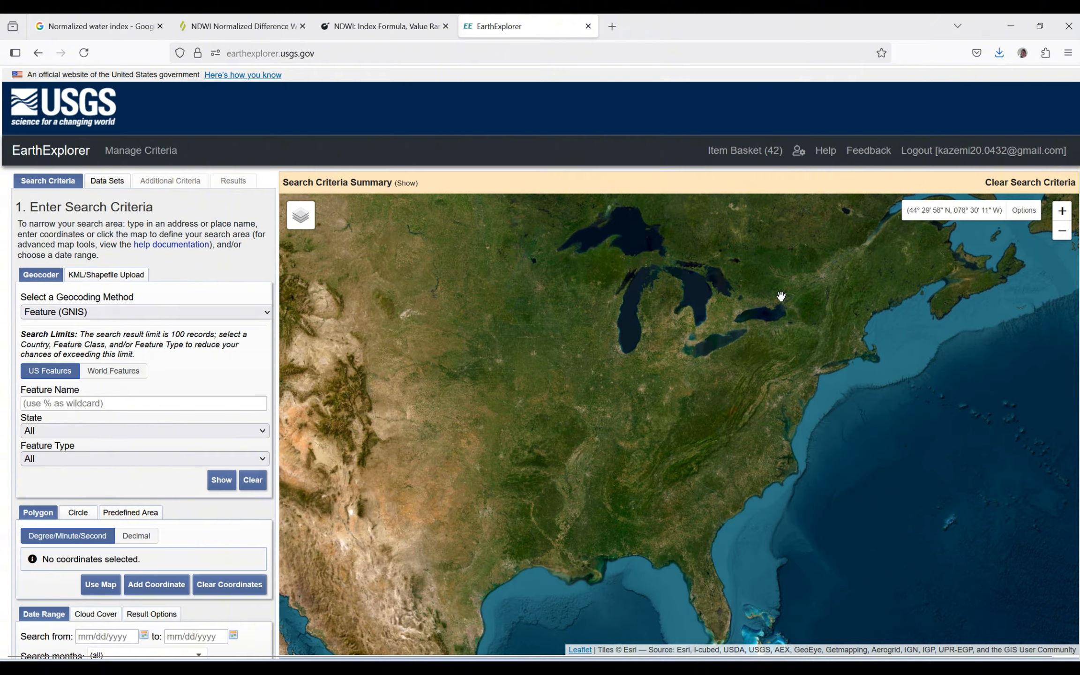
drag(729, 295, 398, 313)
drag(874, 310, 586, 316)
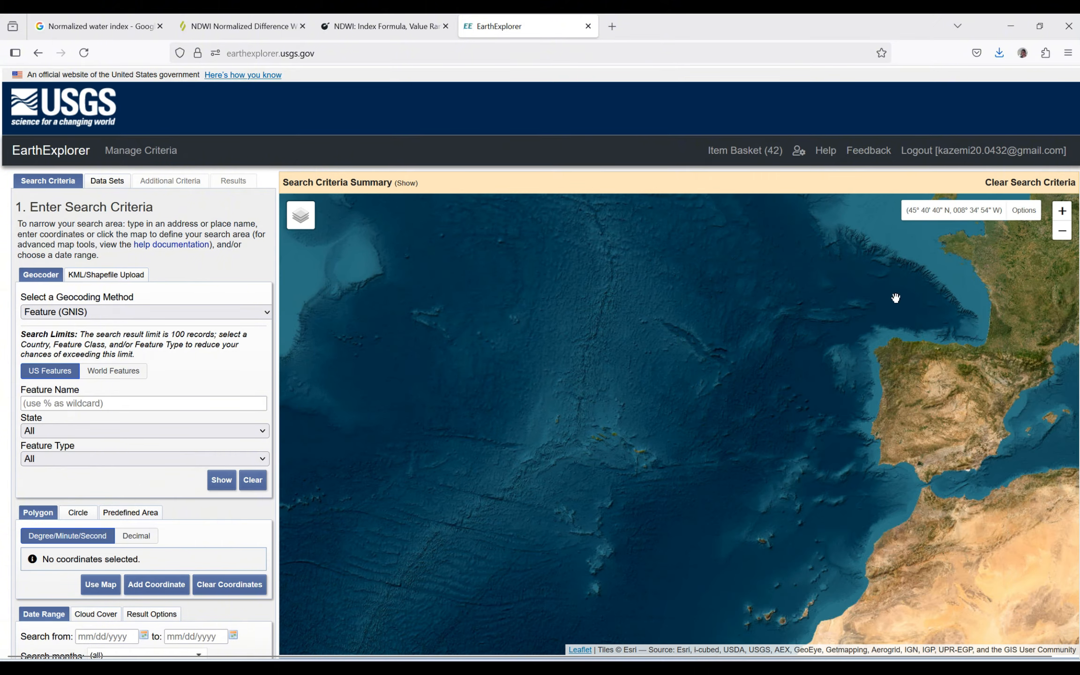
drag(894, 297, 496, 349)
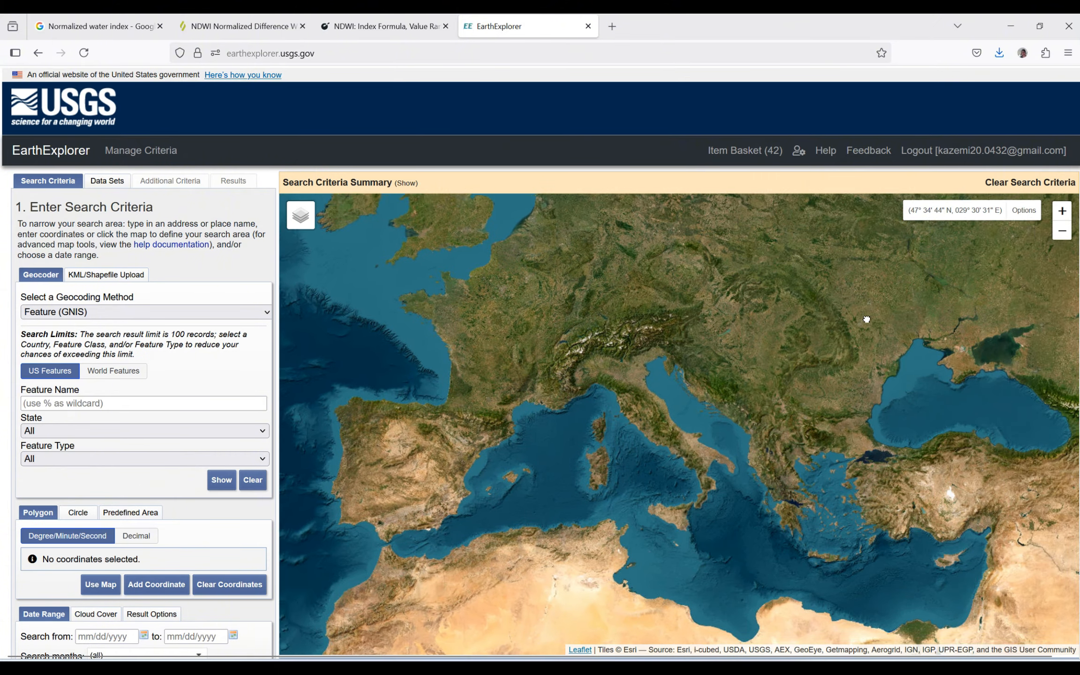
drag(863, 318, 438, 329)
scroll(636, 576, up, 3)
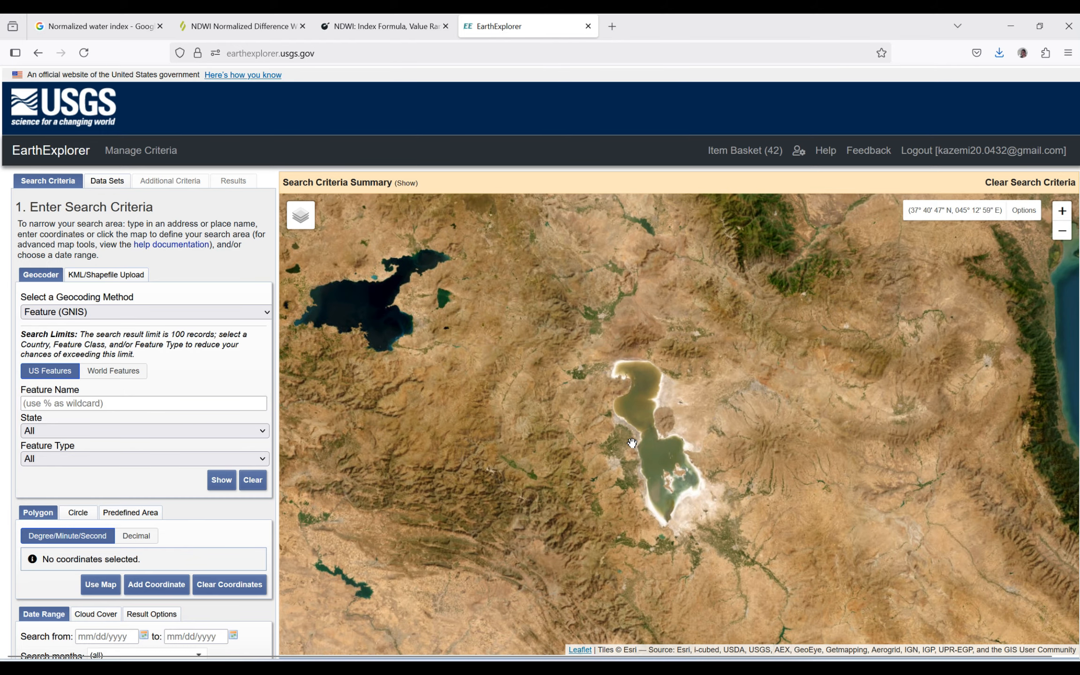
click(632, 442)
click(683, 441)
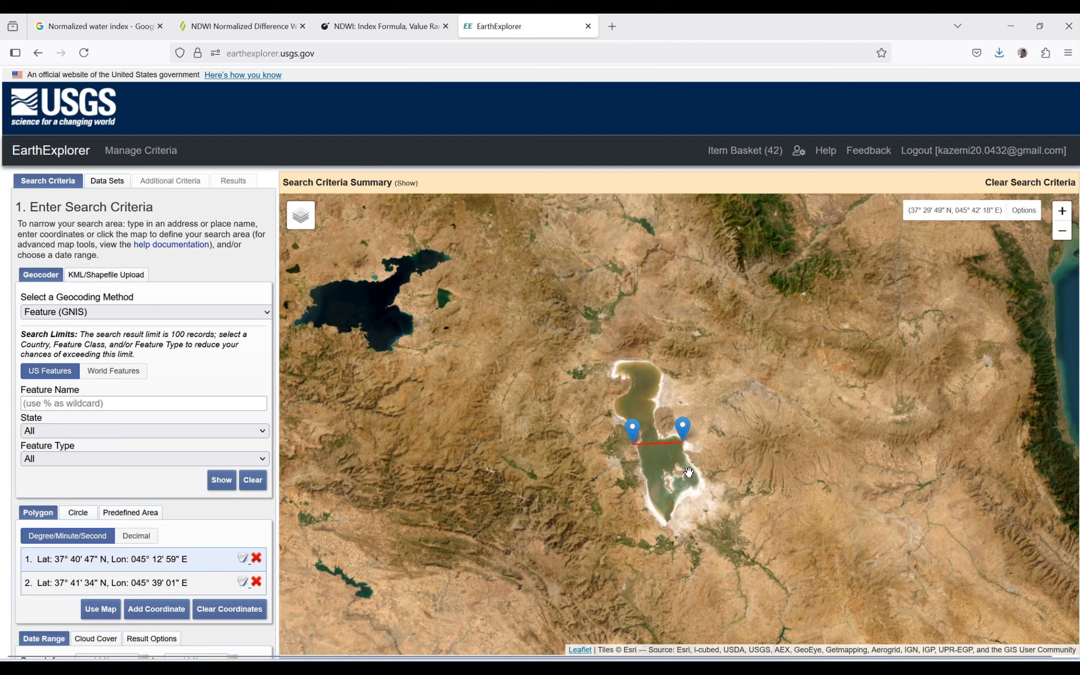
click(689, 484)
click(641, 482)
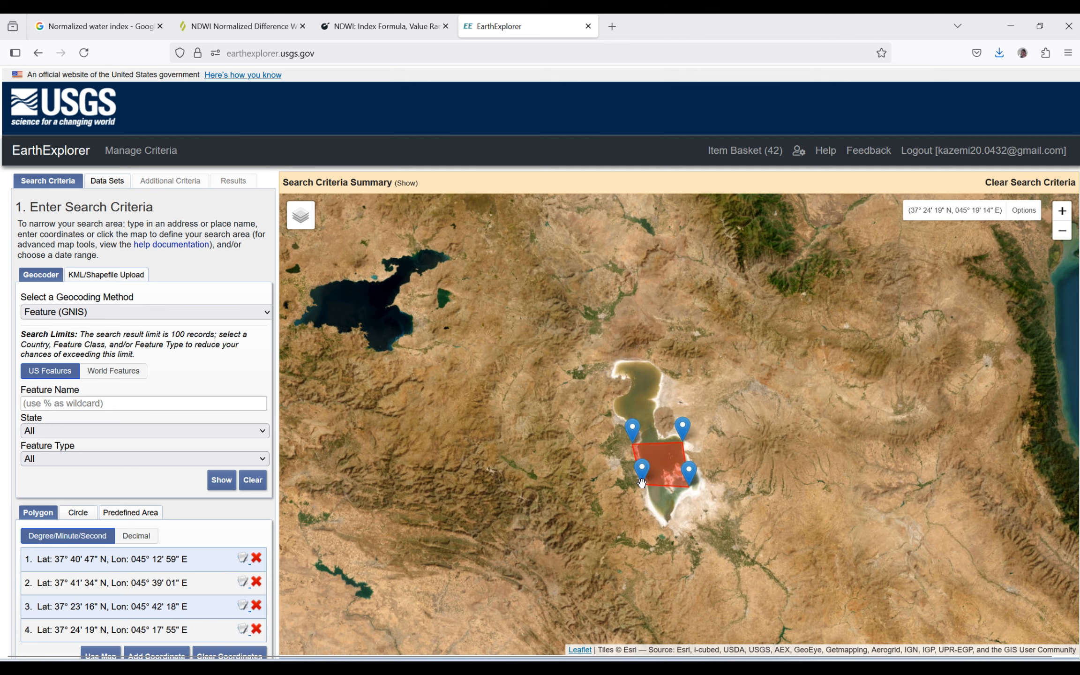
scroll(79, 575, down, 4)
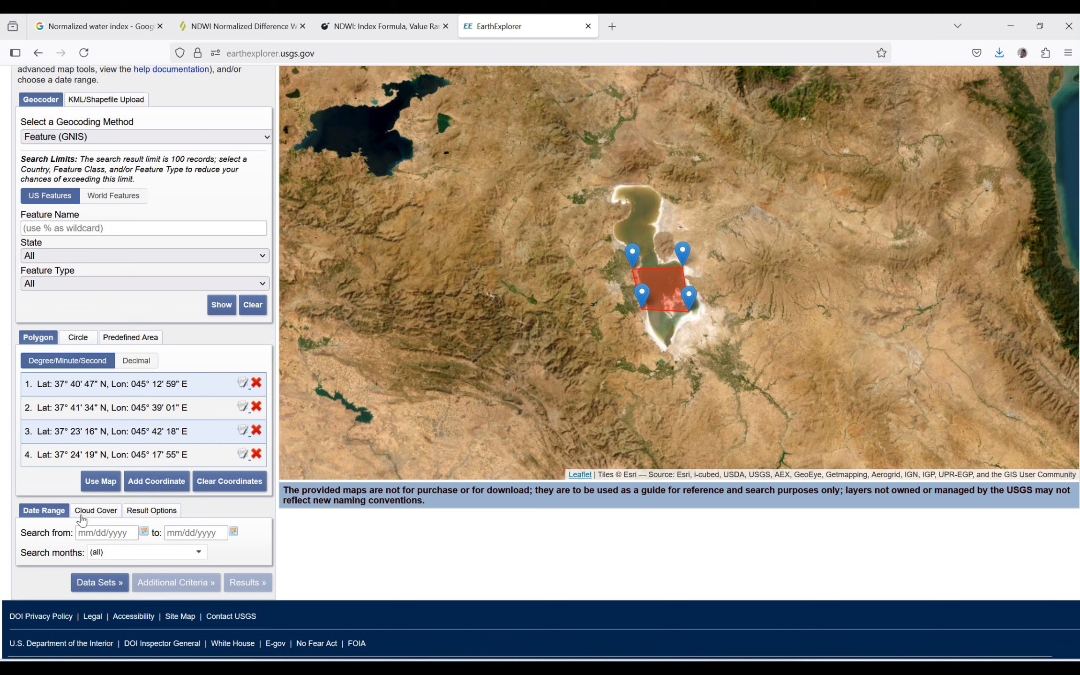
- Set the search start date to 08/01/2024
click(144, 533)
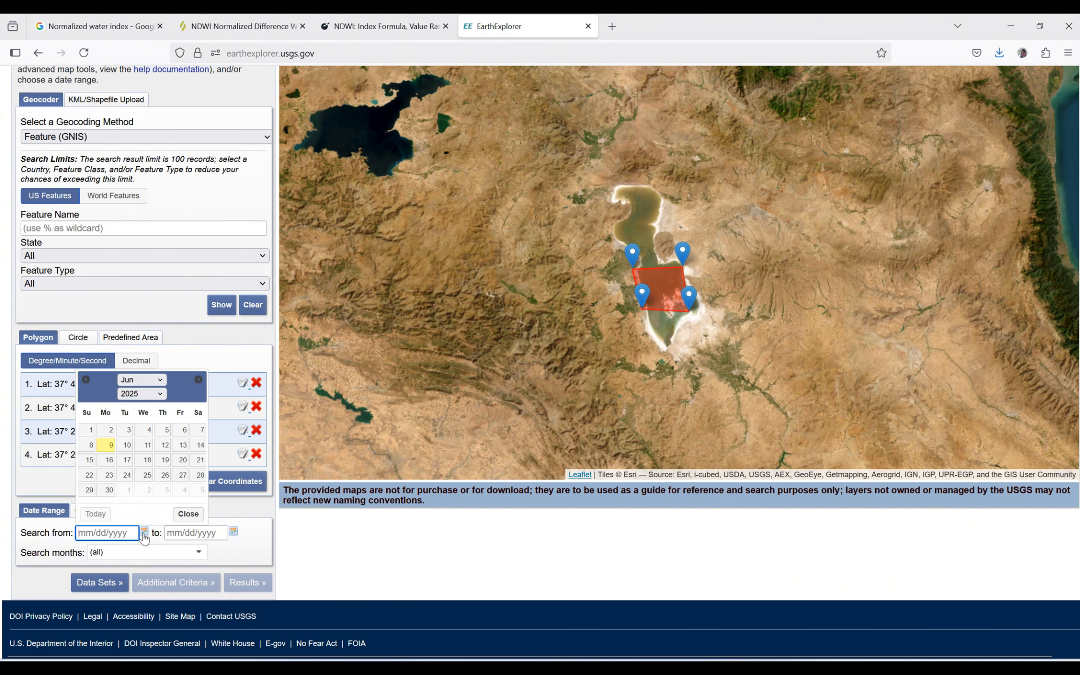
click(156, 395)
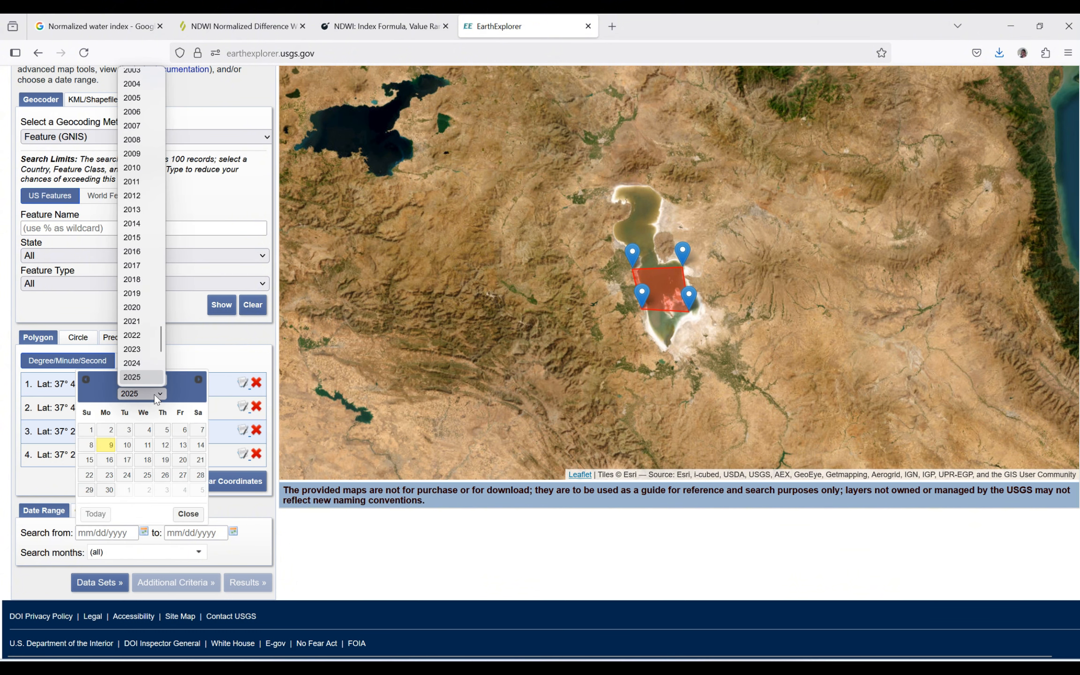
click(145, 377)
click(141, 379)
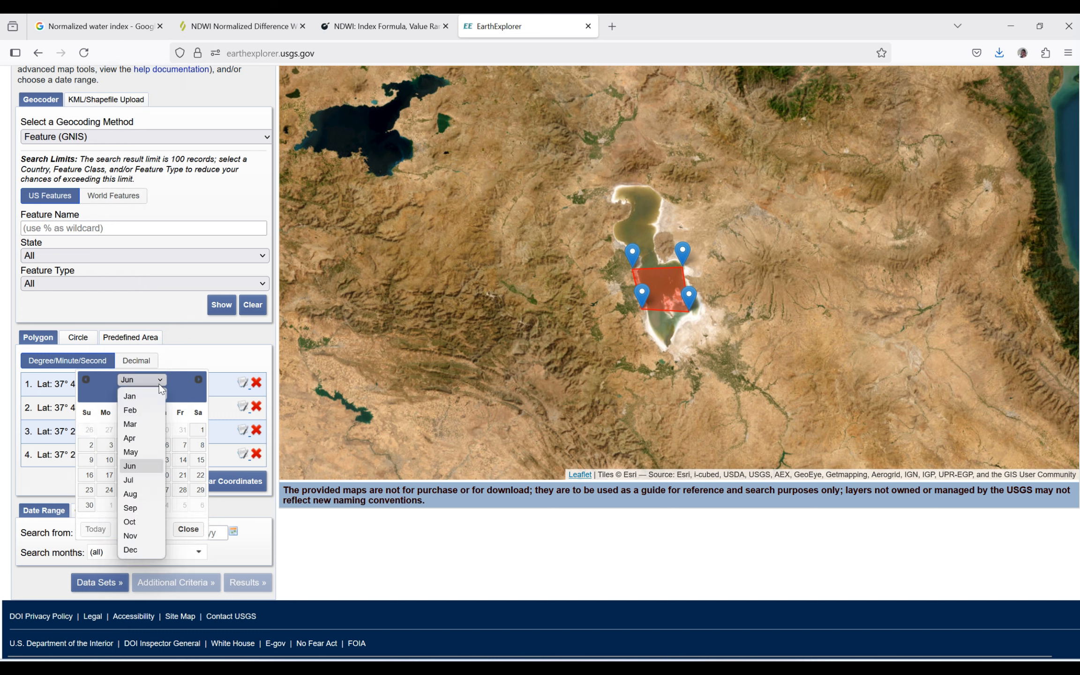
click(136, 492)
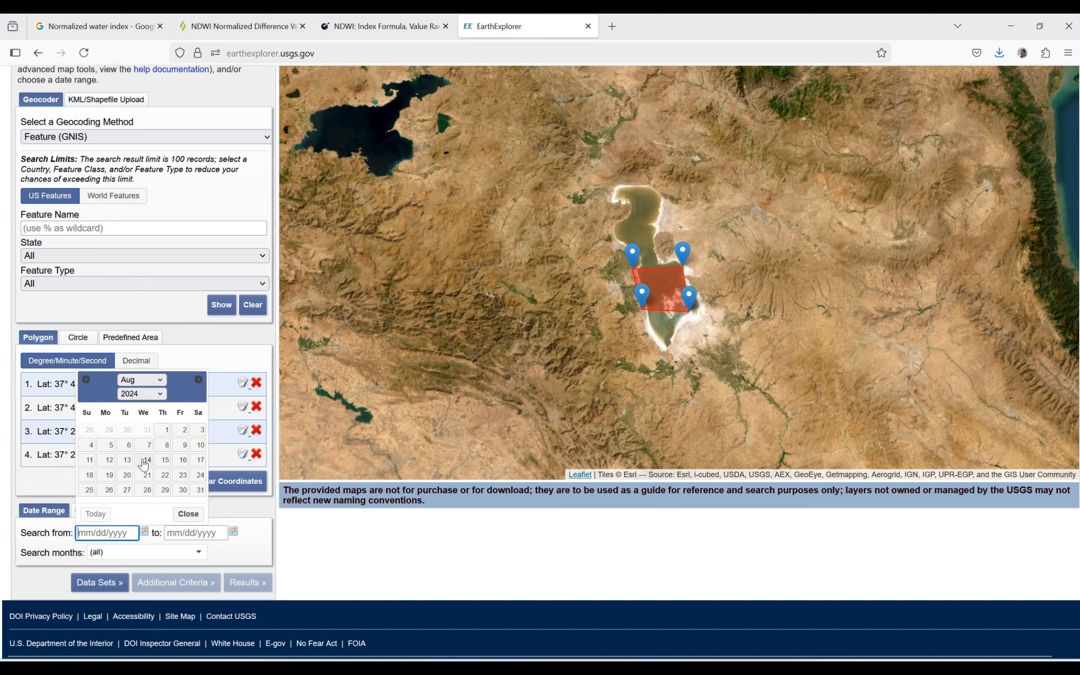
click(170, 430)
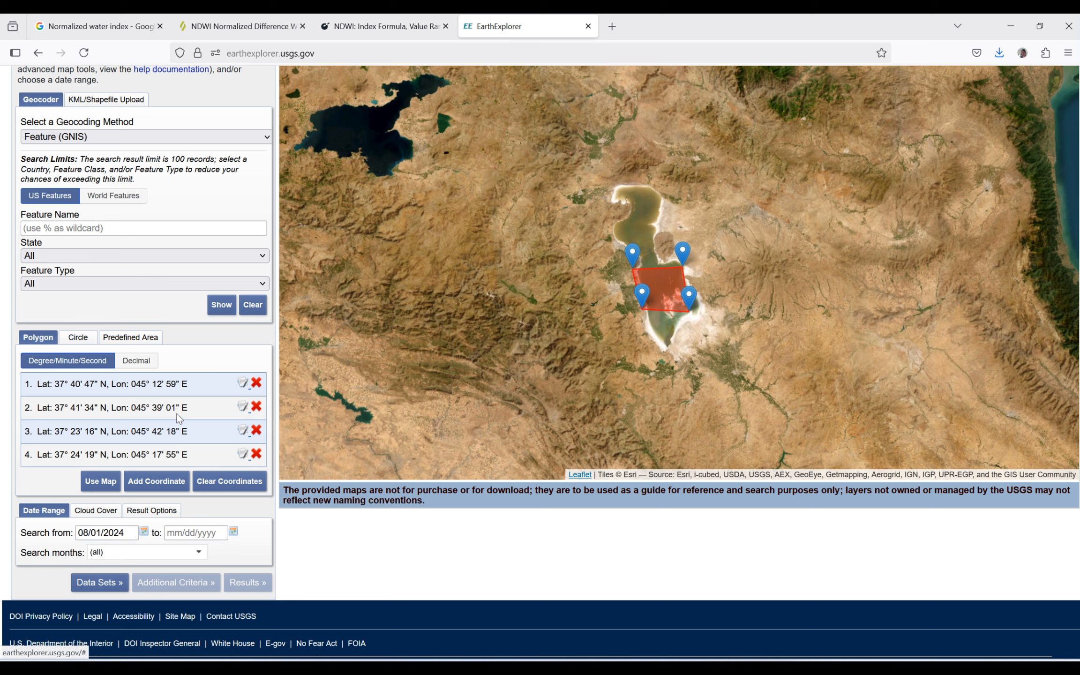
- Set the search end date to 08/31/2024
click(234, 533)
click(230, 394)
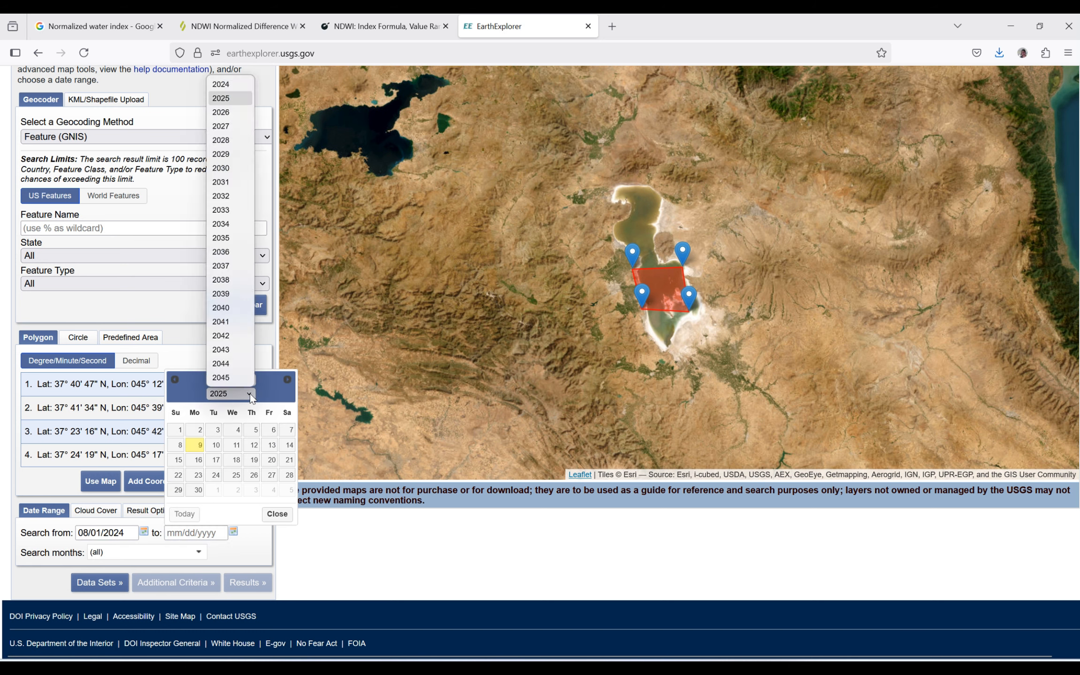
click(221, 85)
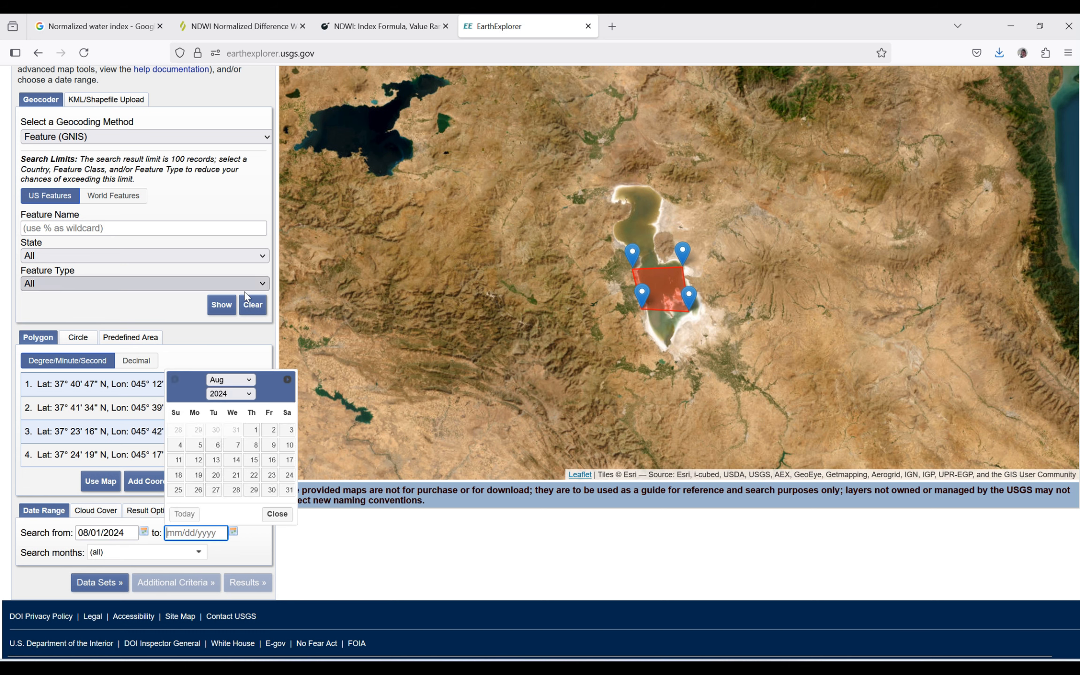
click(251, 380)
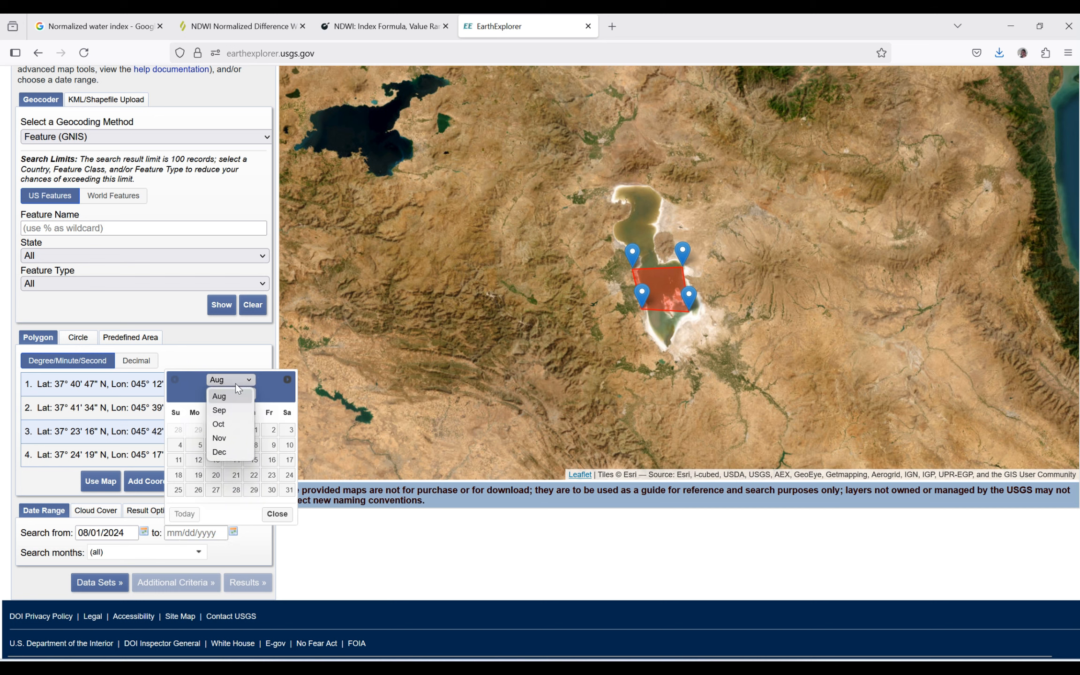
click(237, 384)
click(287, 491)
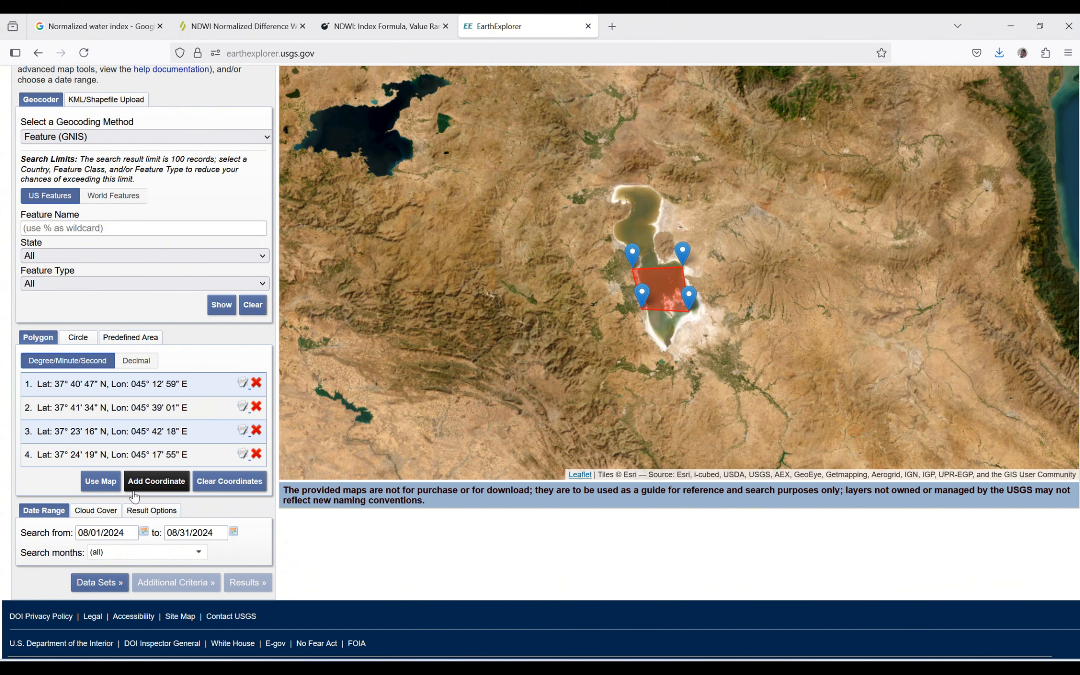
- Choose the Landsat 8-9 OLI/TIRS C2 L1 data set under Landsat Collection 2 Level-1 and run the search
scroll(135, 496, up, 3)
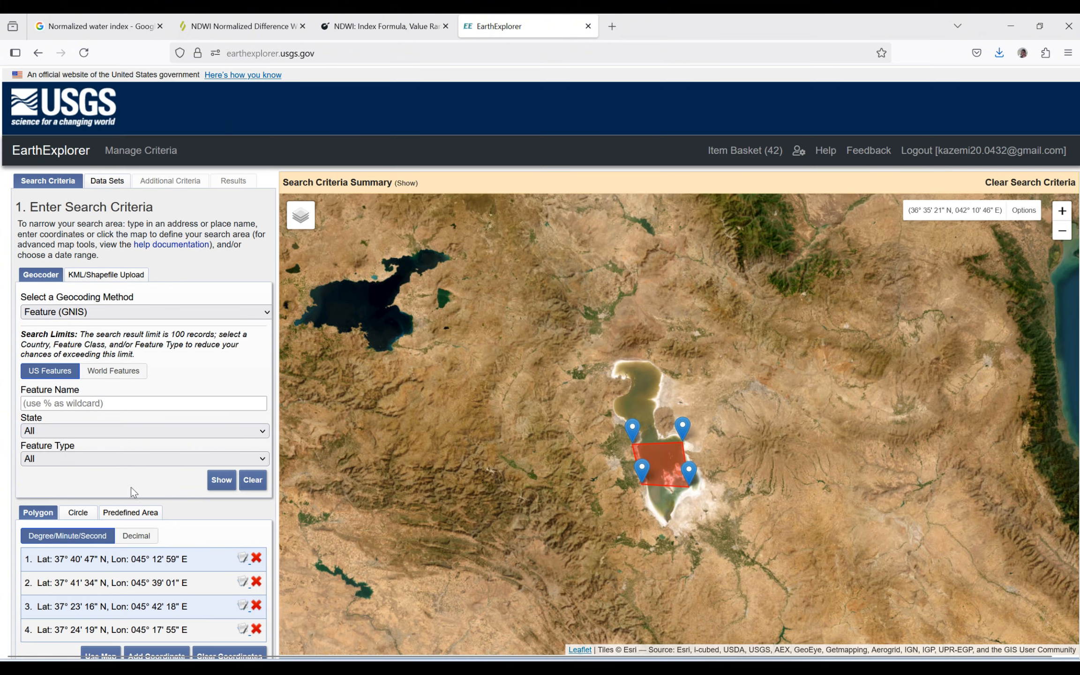
click(109, 182)
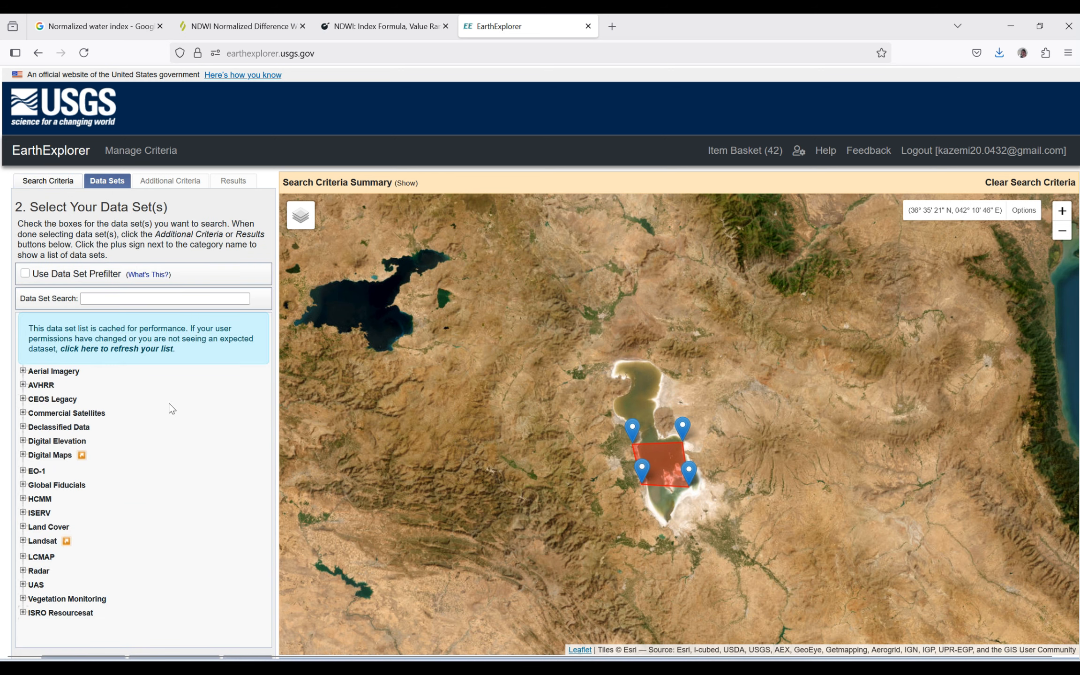
scroll(174, 412, down, 2)
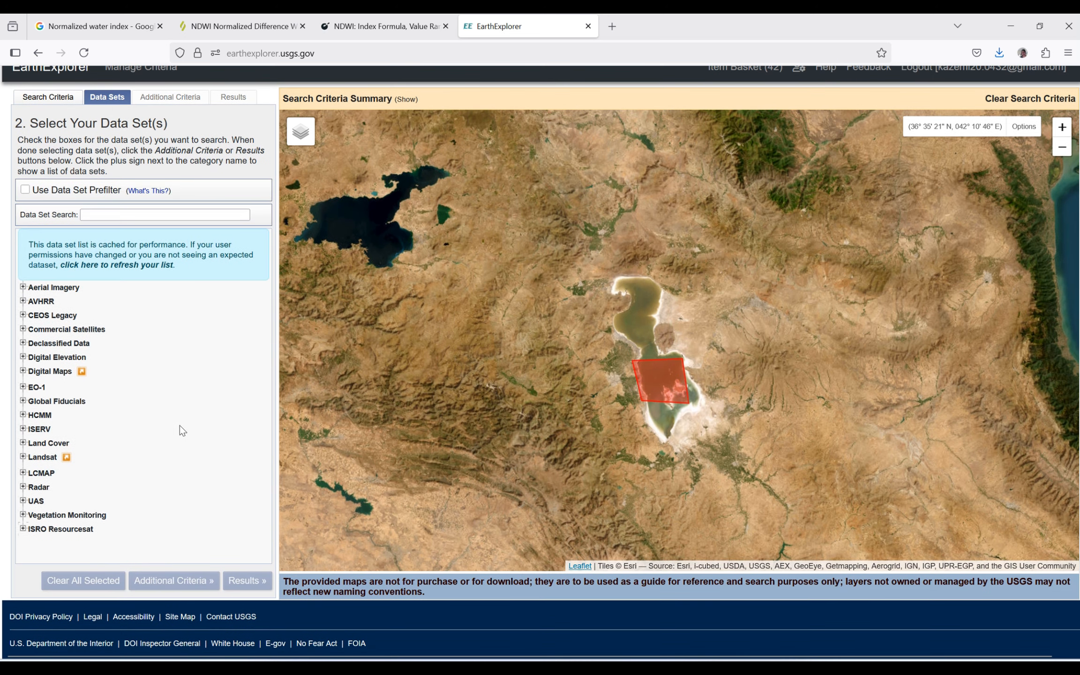
click(23, 457)
scroll(173, 443, down, 2)
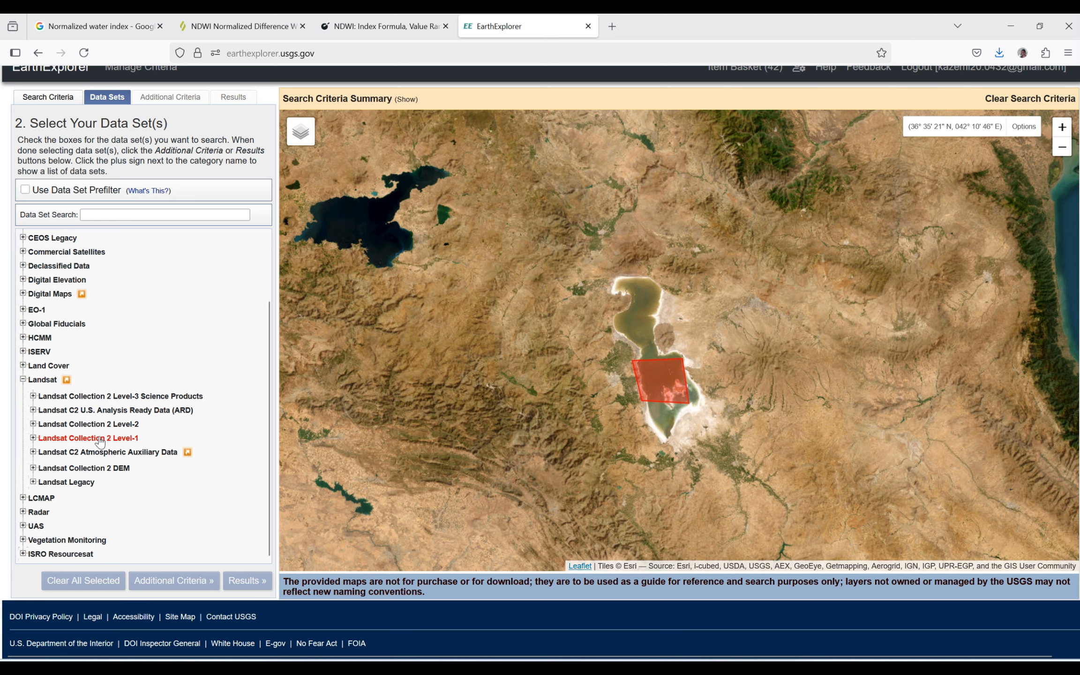
click(33, 438)
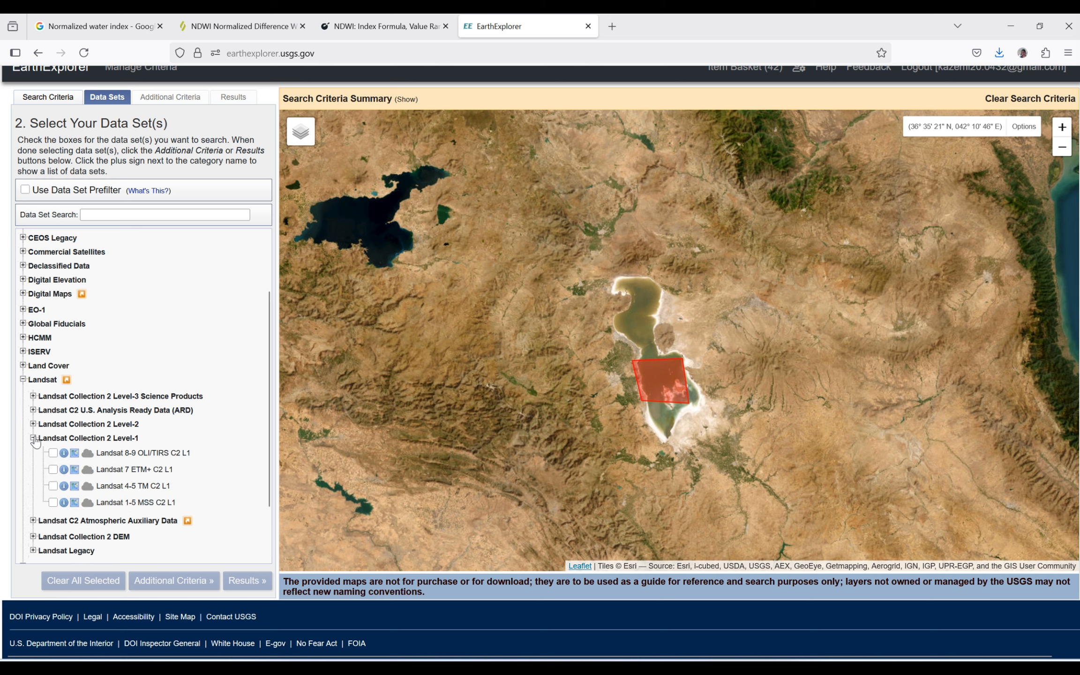
click(53, 453)
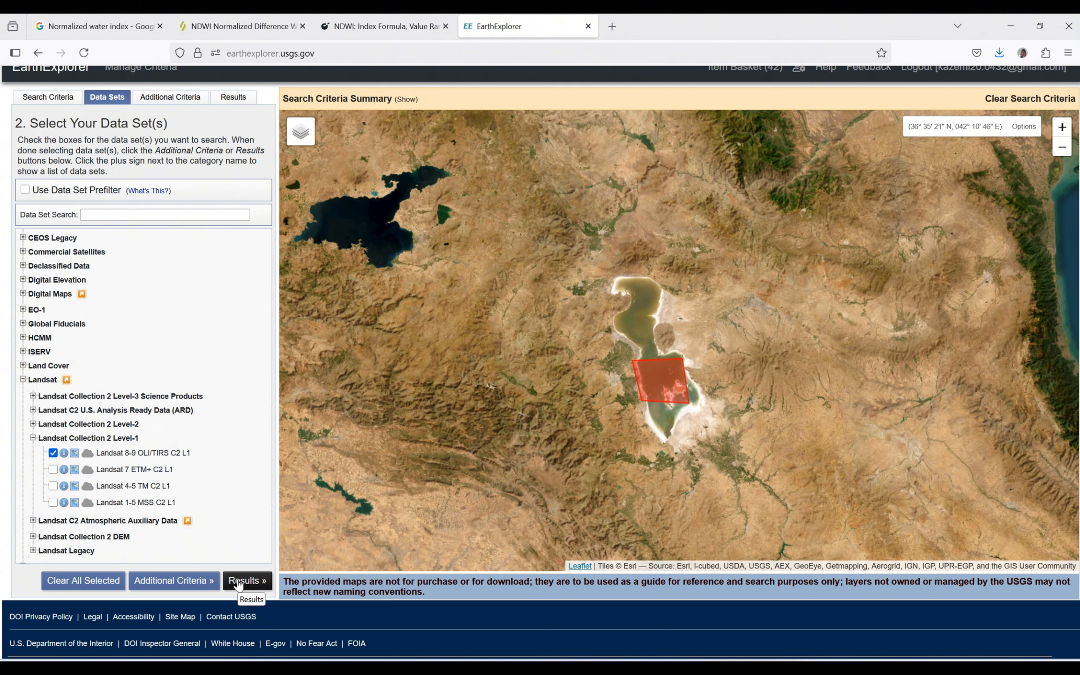
click(239, 583)
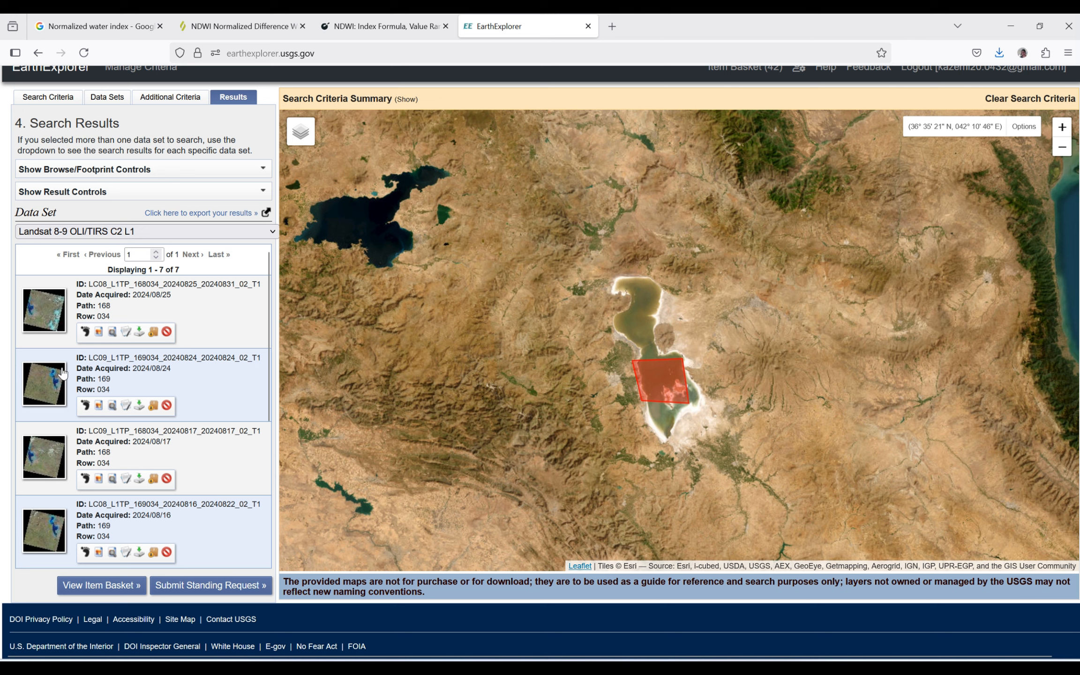
- Look through the August scenes and toggle the map overlay of the path 168, row 034 scene acquired 2024/08/09
scroll(172, 400, down, 2)
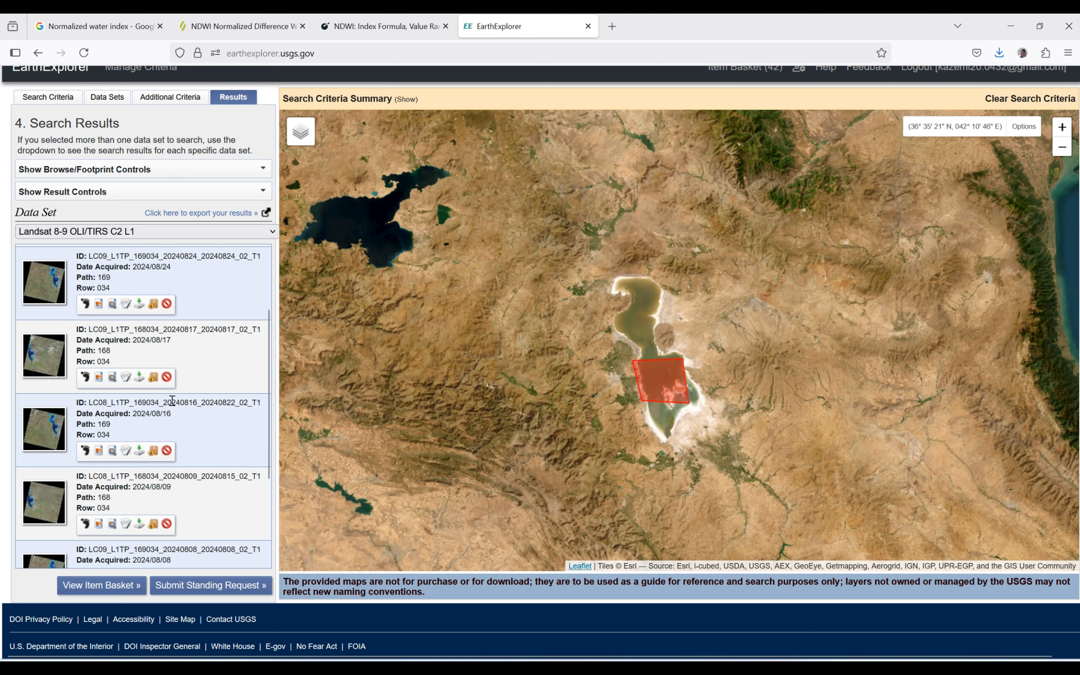
scroll(172, 400, up, 1)
scroll(184, 338, down, 3)
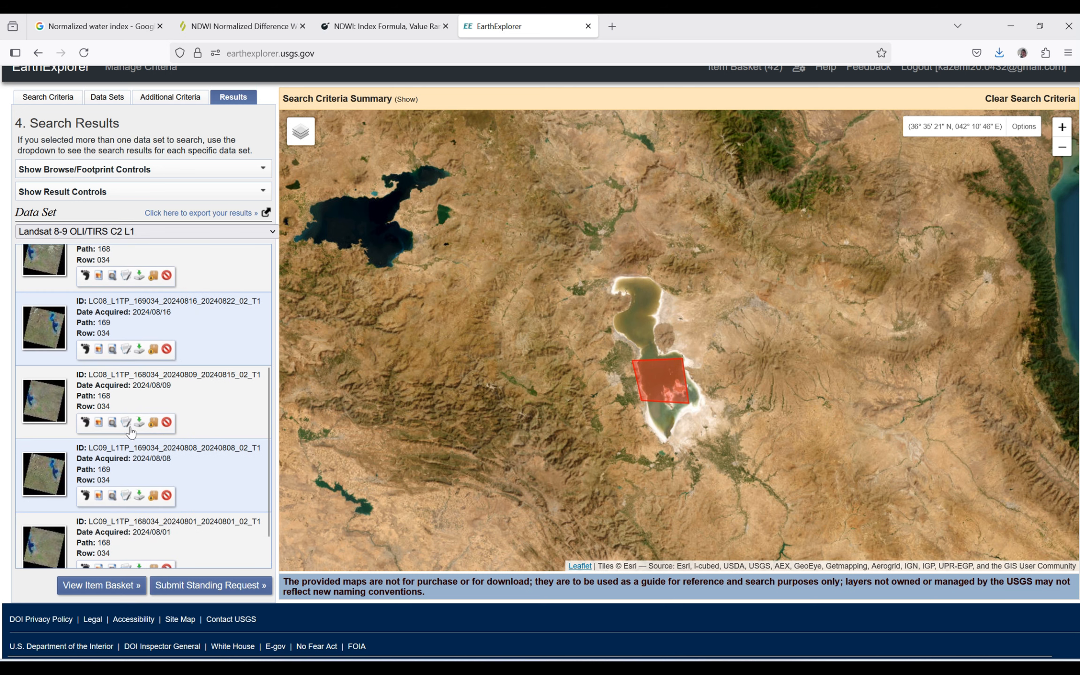
scroll(143, 424, down, 1)
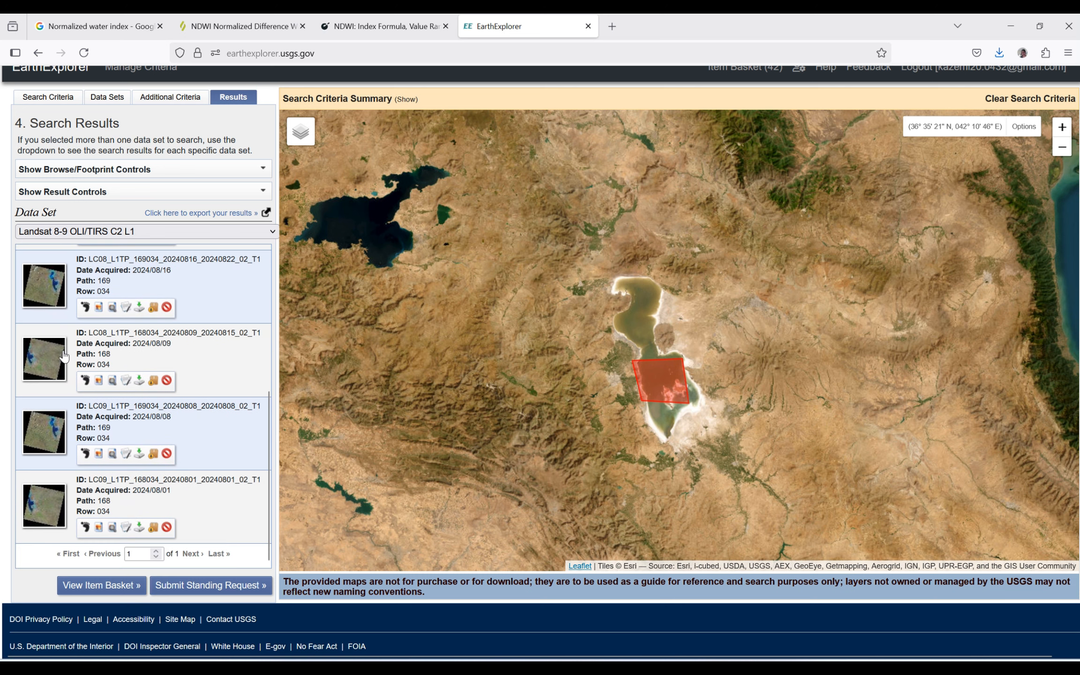
click(99, 384)
click(100, 383)
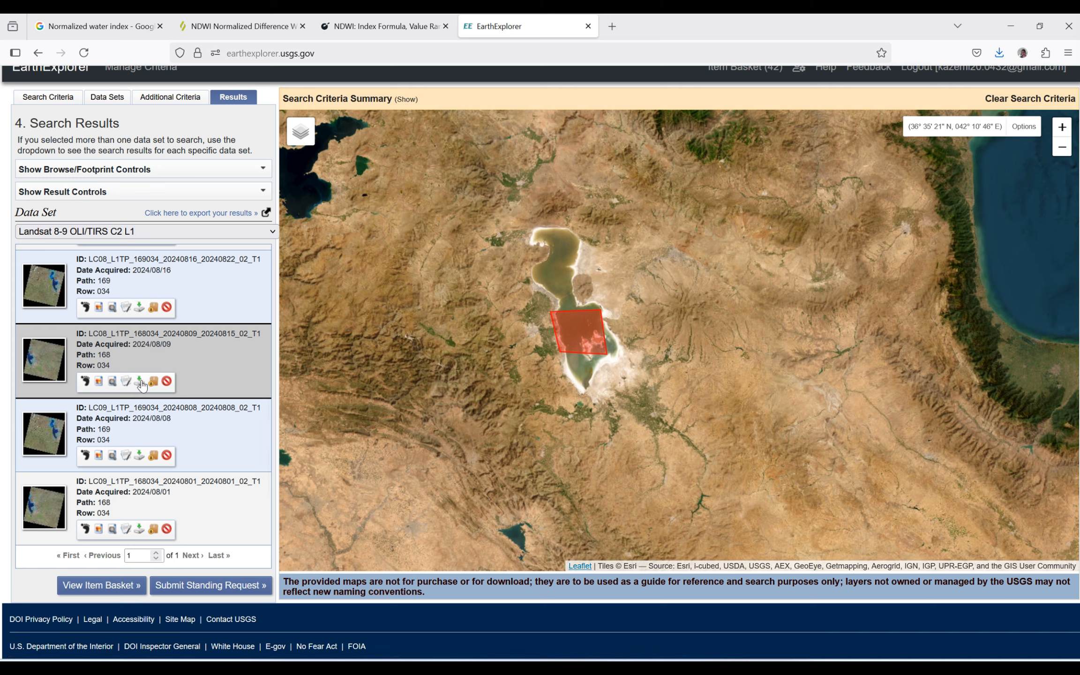
- Request the complete Landsat Collection 2 Level-1 Product Bundle for the path 168, row 034 scene acquired 2024/08/09
click(140, 383)
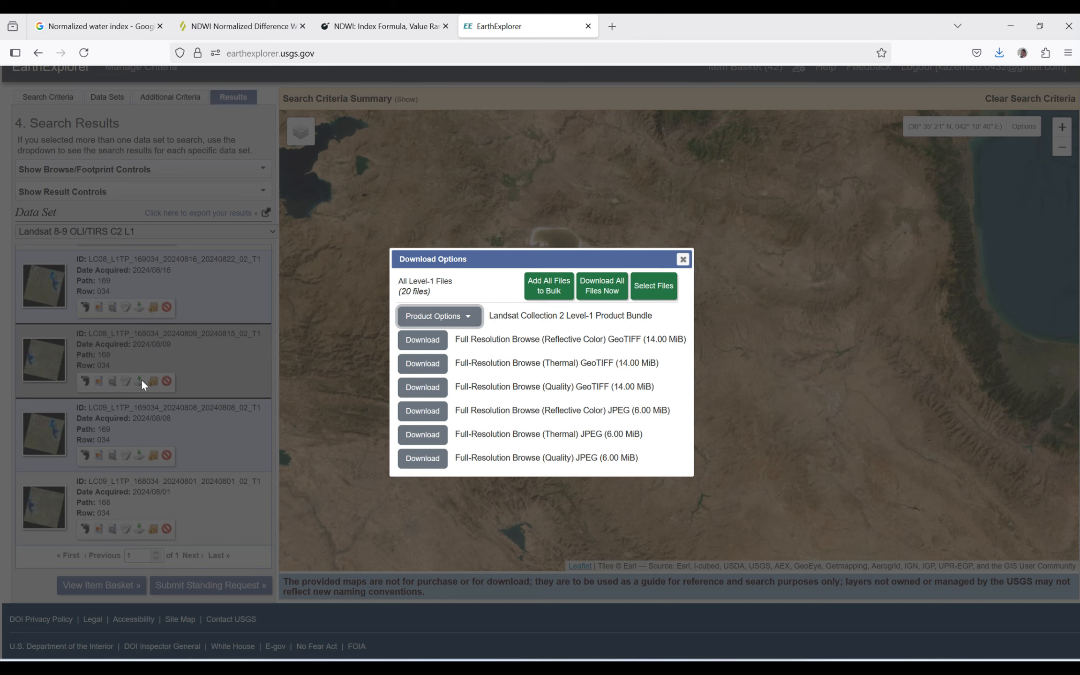
click(440, 316)
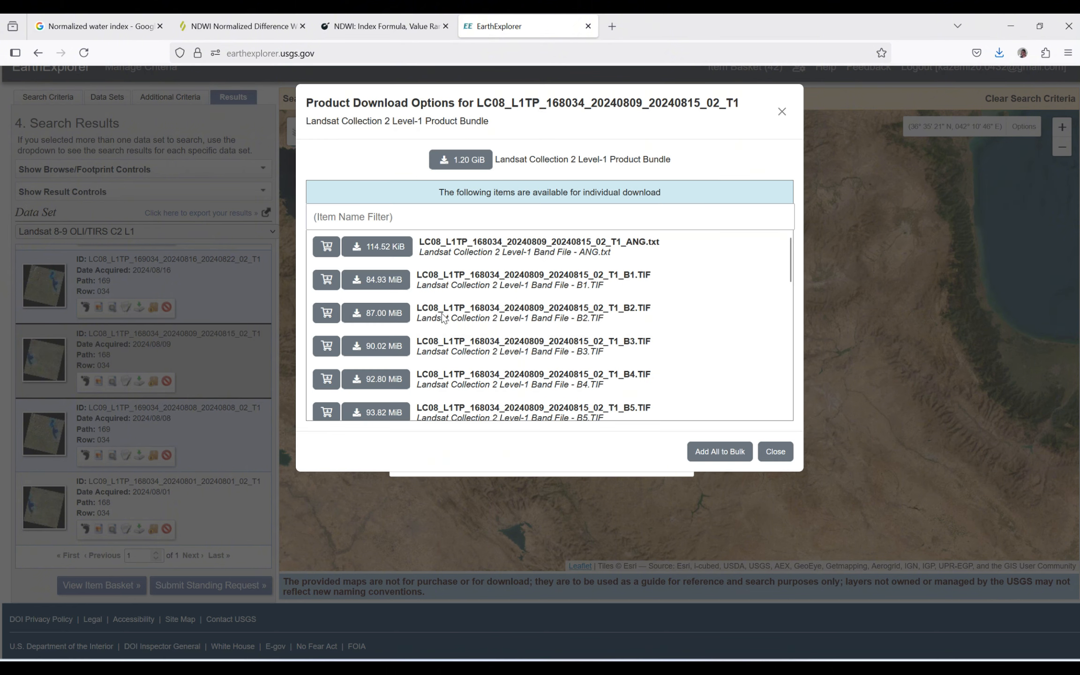
click(484, 165)
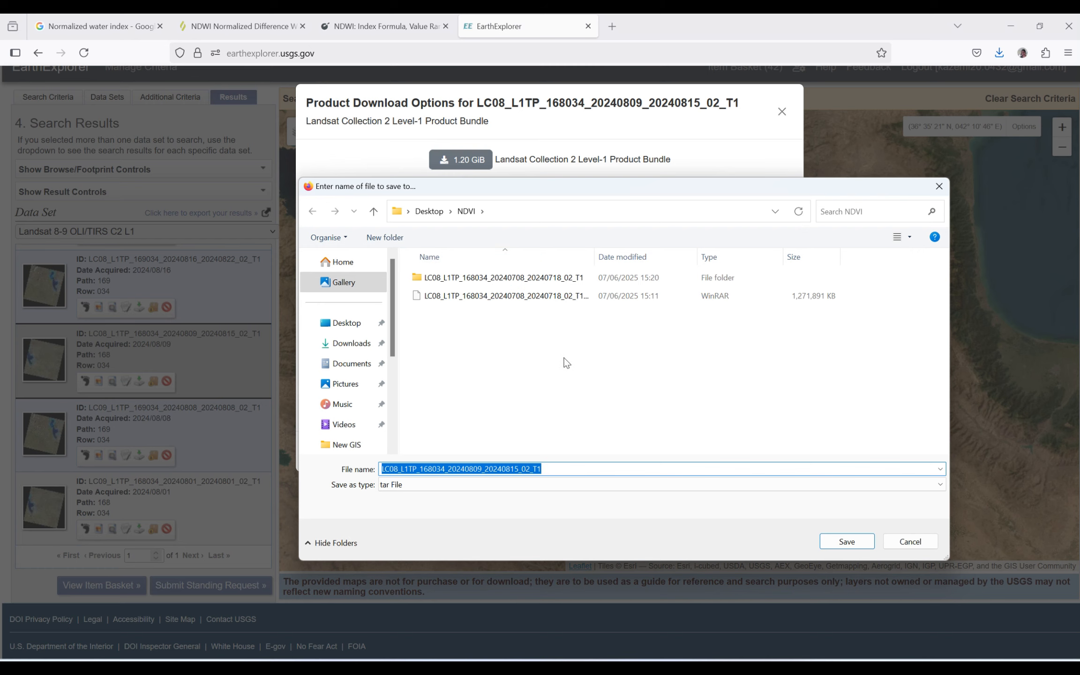
- Save the bundle as a tar file in a new Desktop folder named NDWI, and close the download options
click(334, 329)
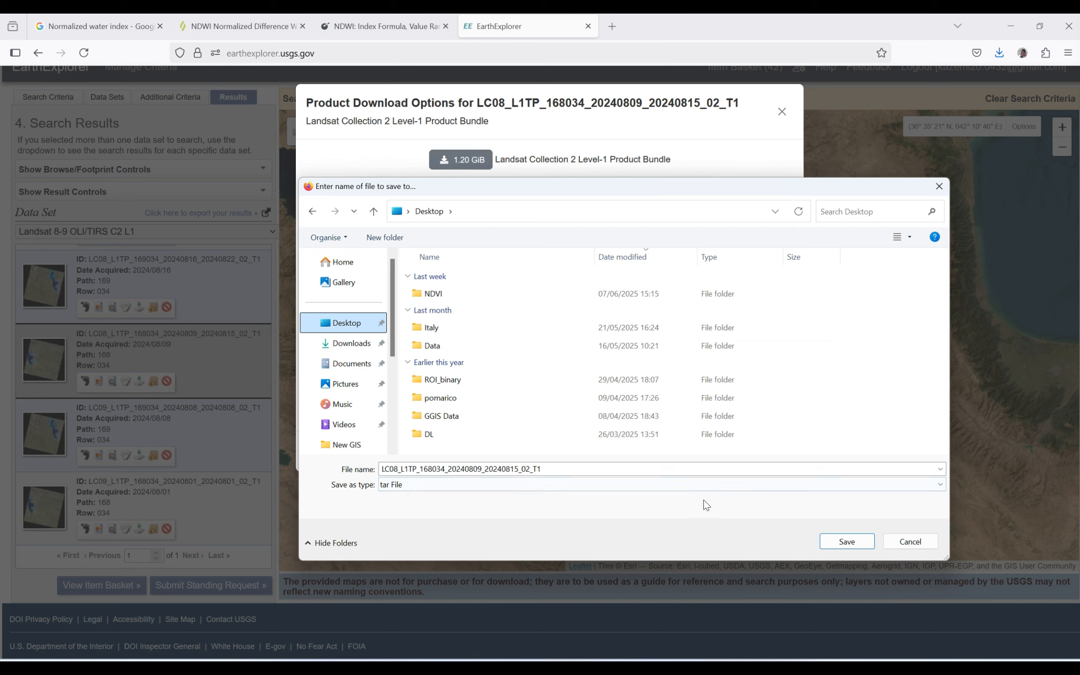
click(385, 237)
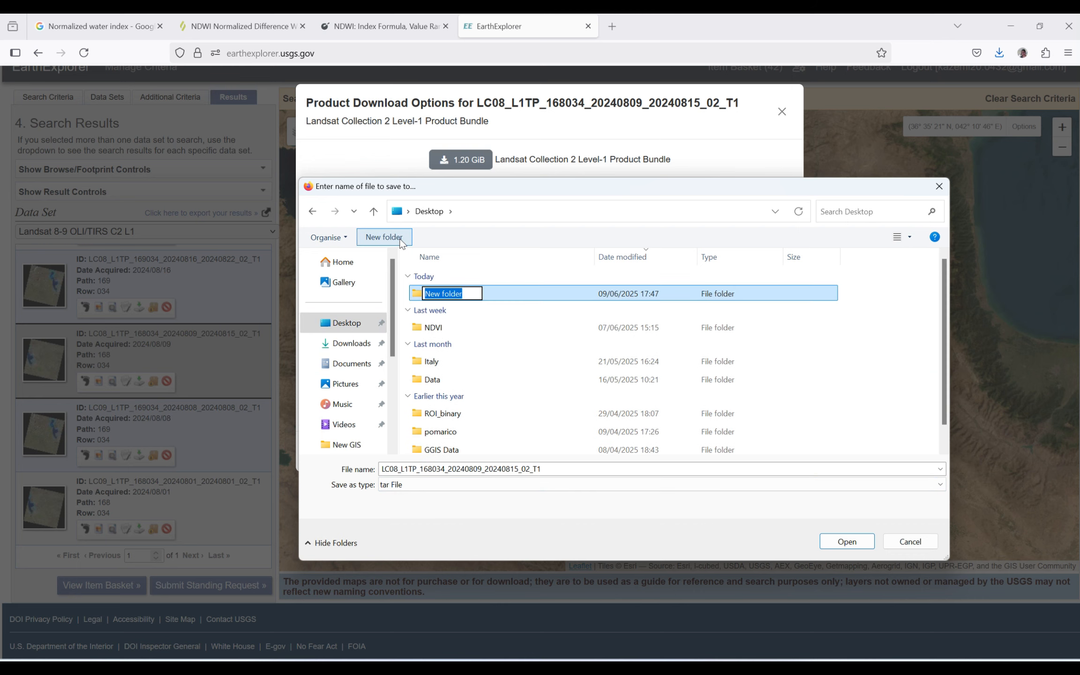
text(NDWI)
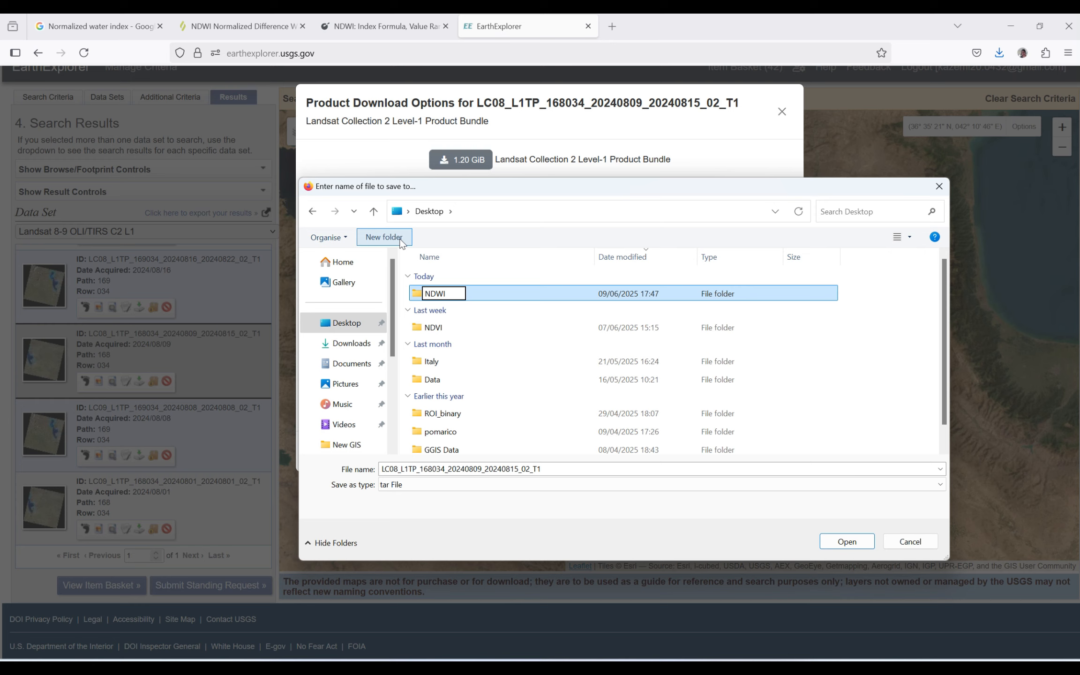
key(Return)
key(Return)
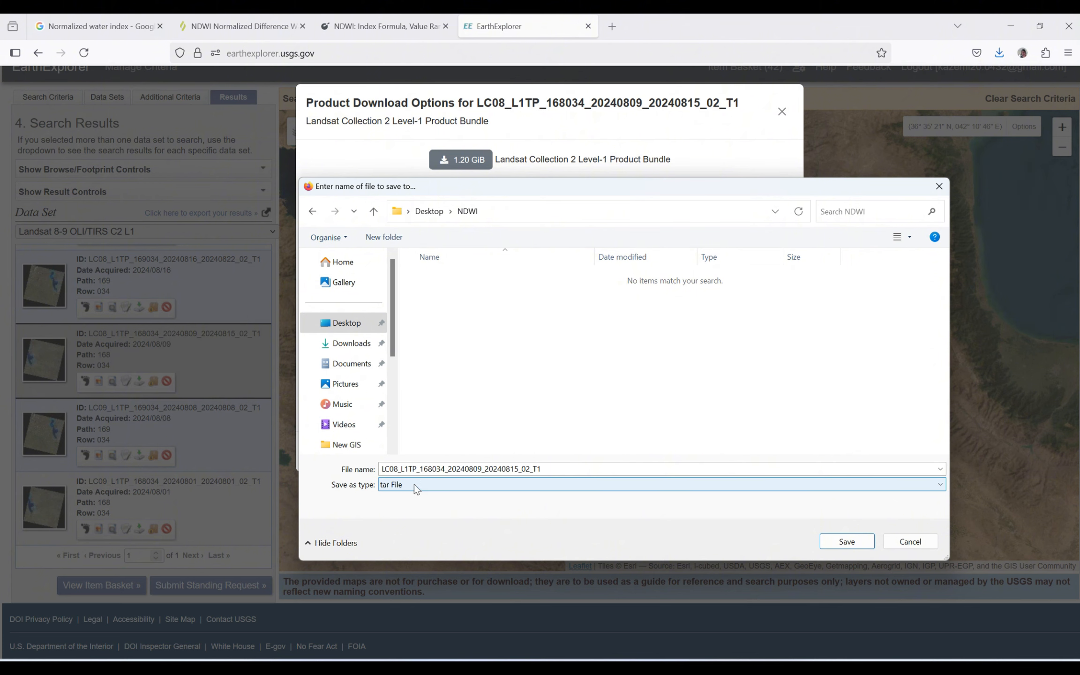
click(828, 543)
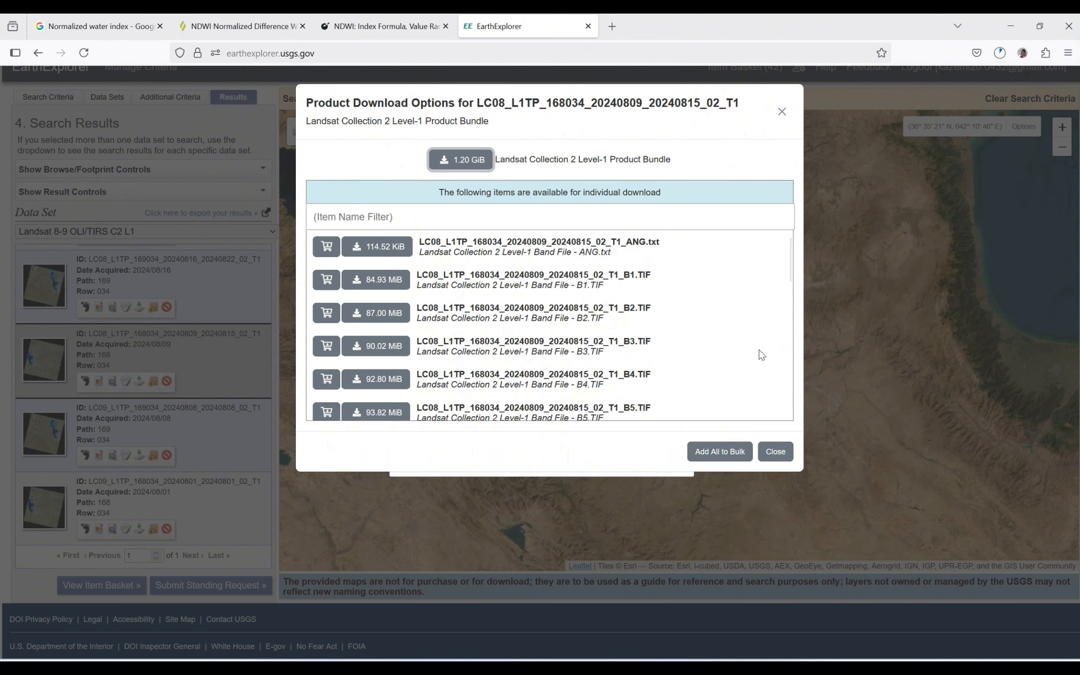
click(782, 111)
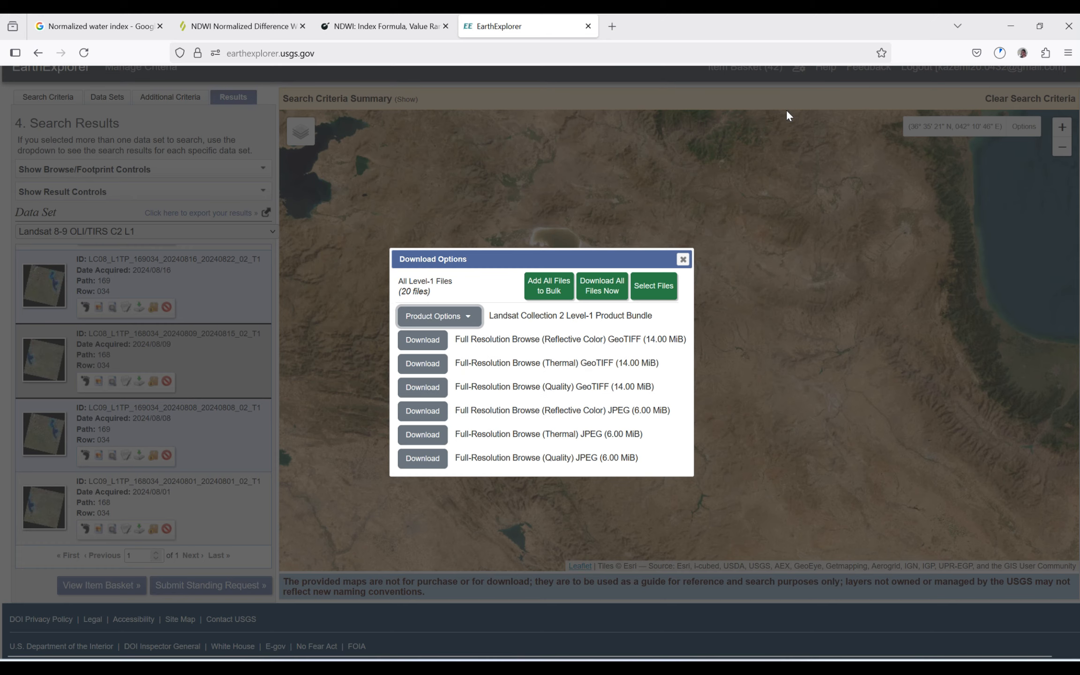
click(682, 259)
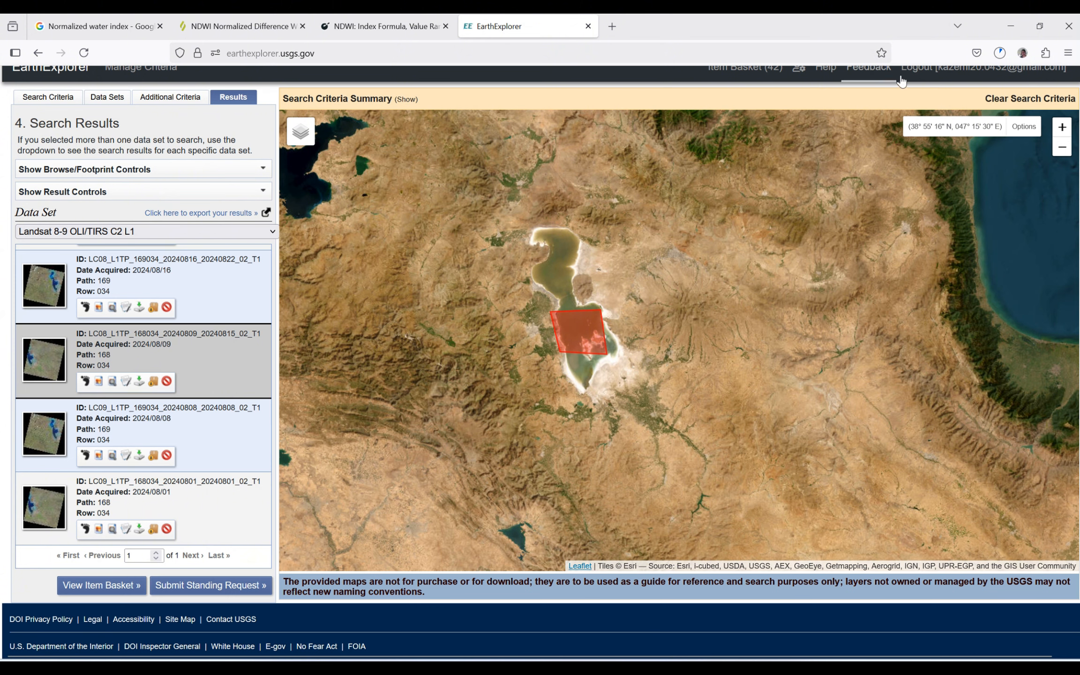
- Check the download progress of the Landsat tar file and open the folder that contains it
click(999, 54)
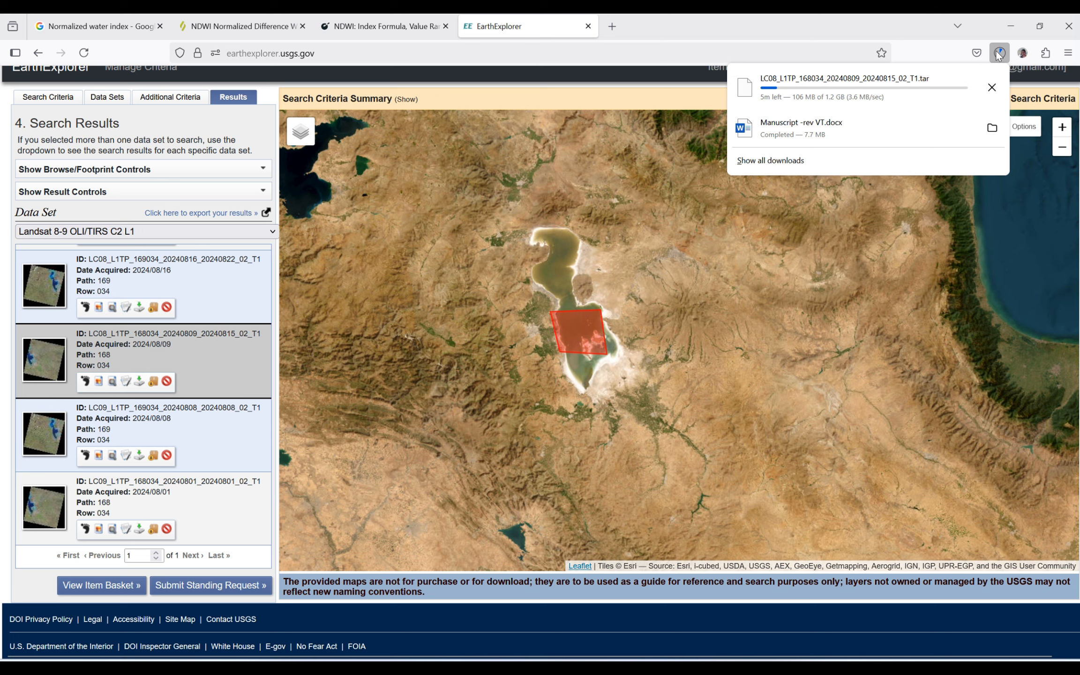
click(999, 53)
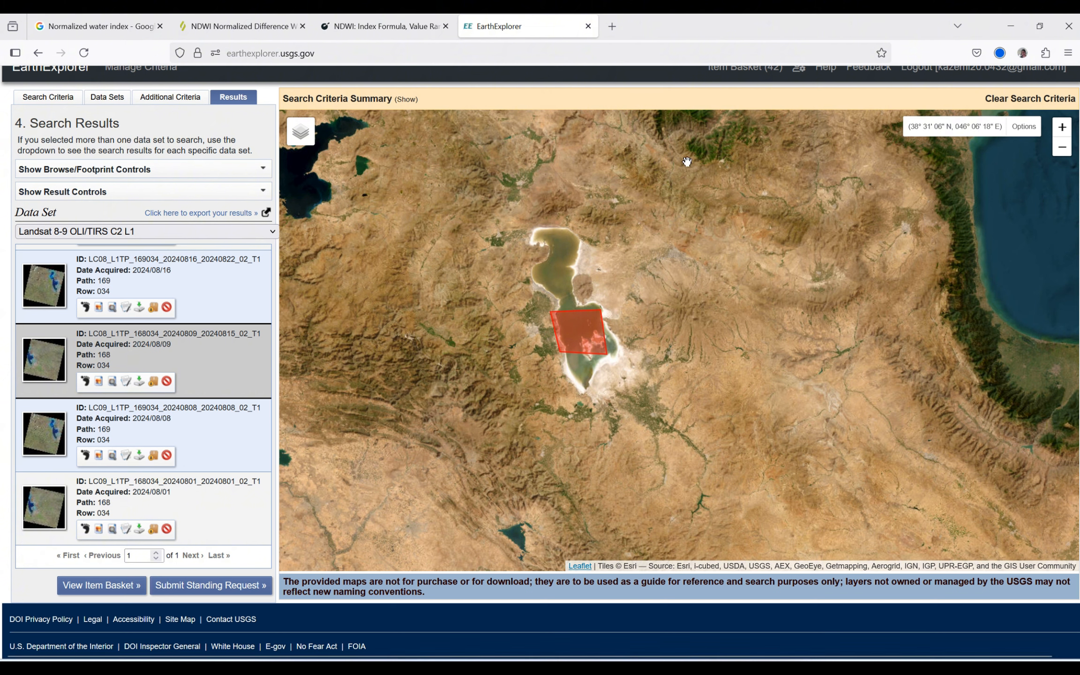
click(999, 54)
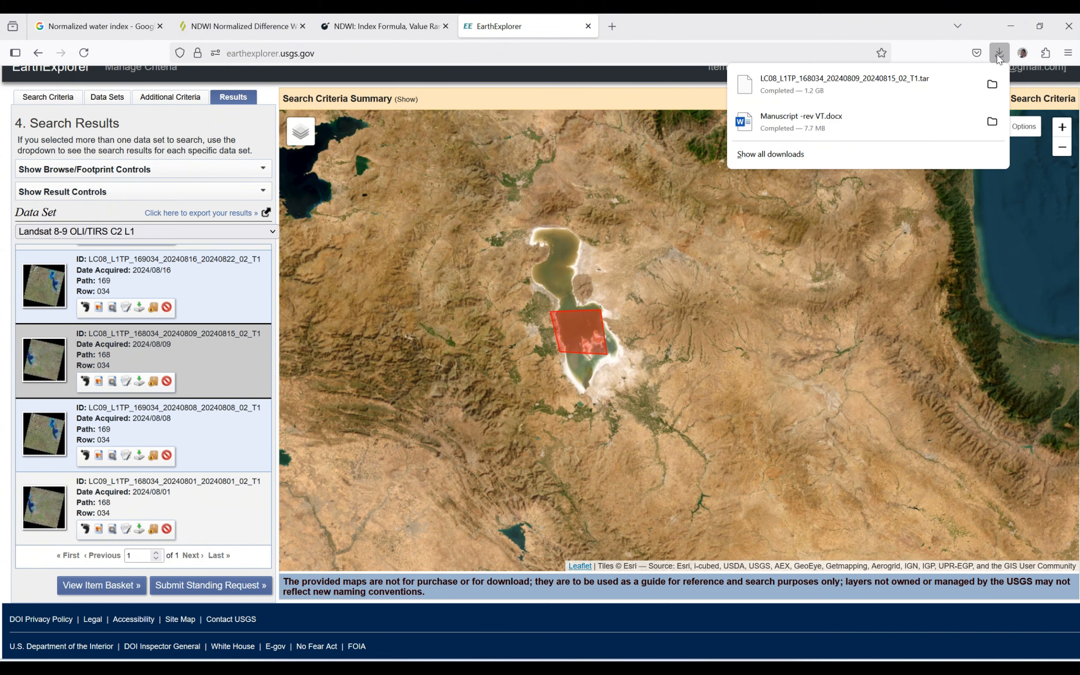
click(992, 85)
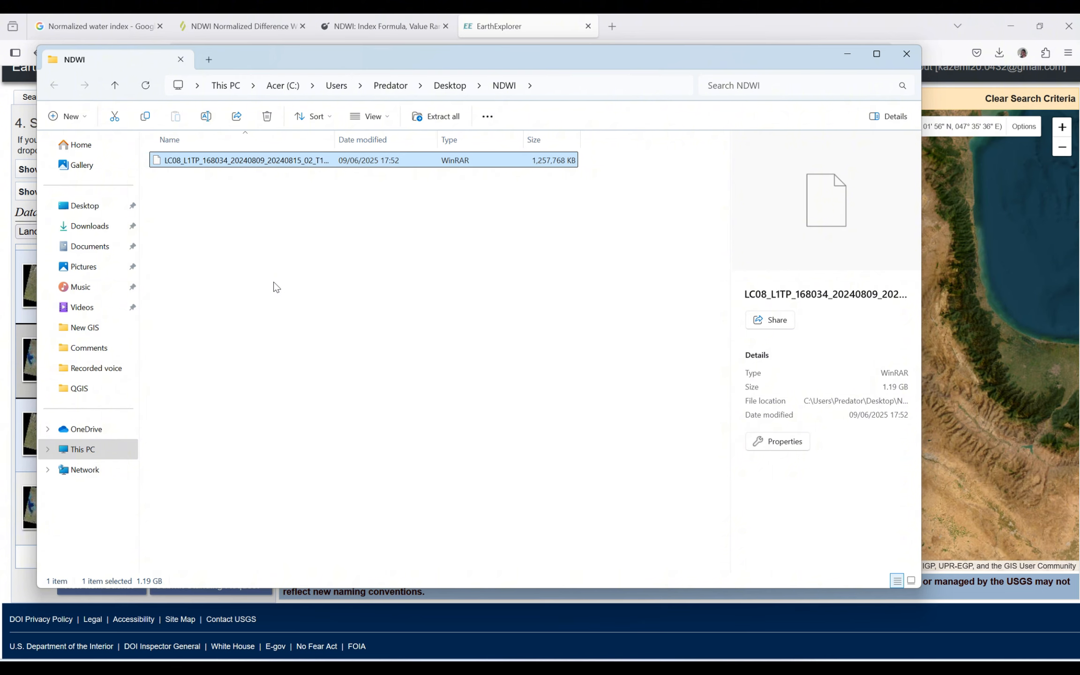
- Extract the Landsat tar archive into a folder named LC08_L1TP_168034_20240809_20240815_02_T1 inside the NDWI folder
right_click(181, 165)
mouse_move(268, 359)
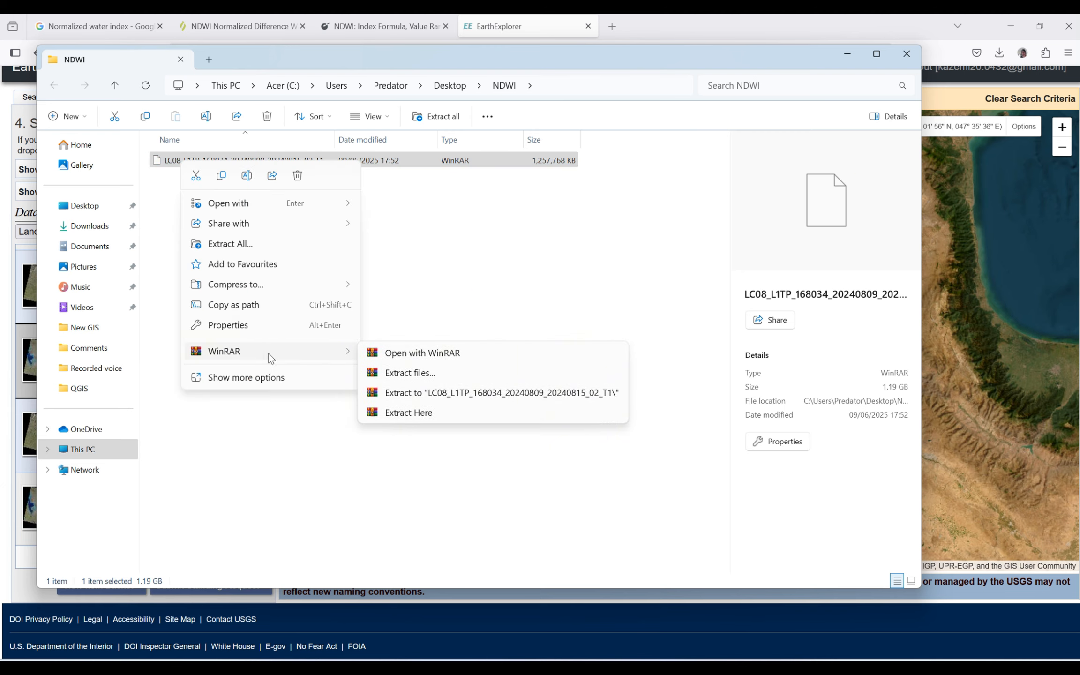
click(408, 373)
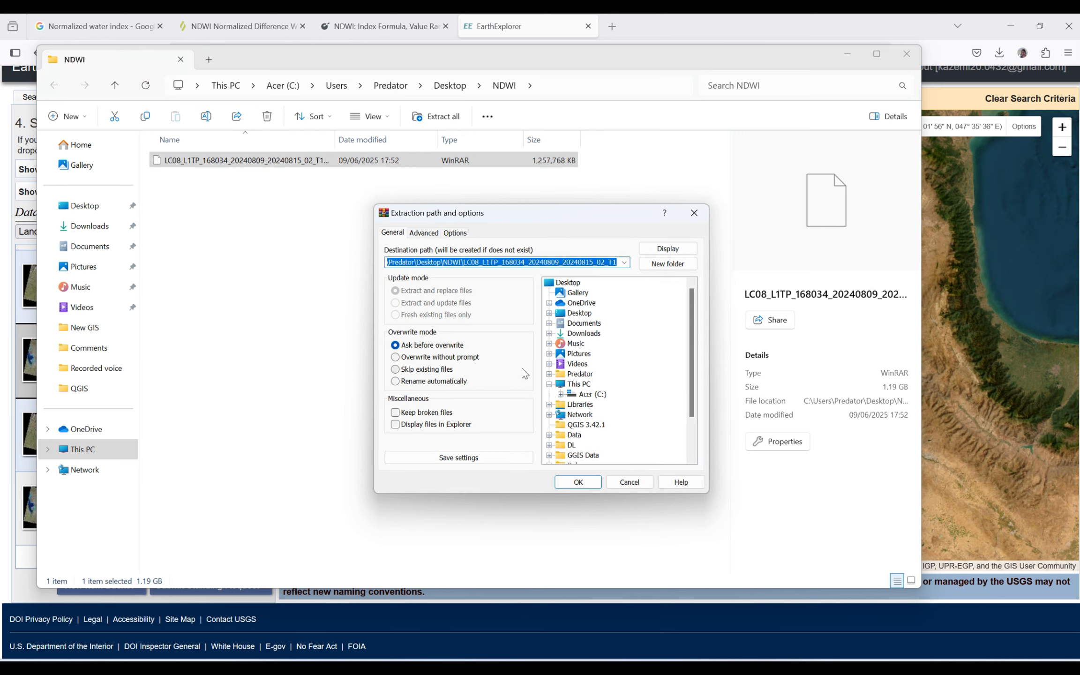
click(597, 483)
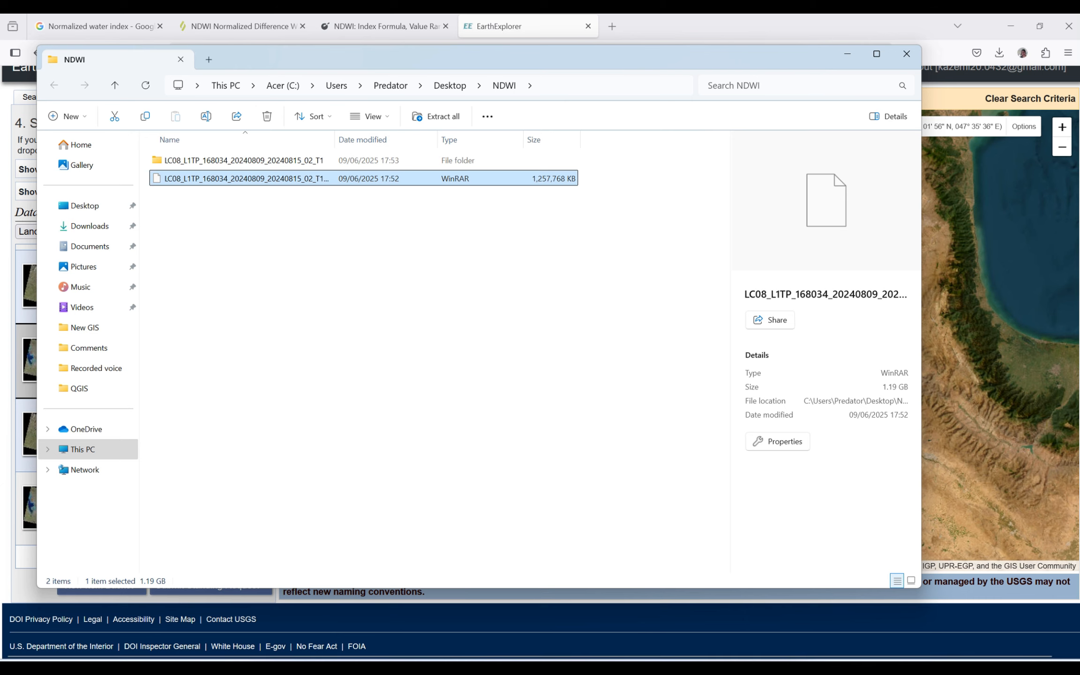
- Switch to QGIS and bring up the RS&GIS_V17.0 plugin window
mouse_move(773, 654)
click(722, 623)
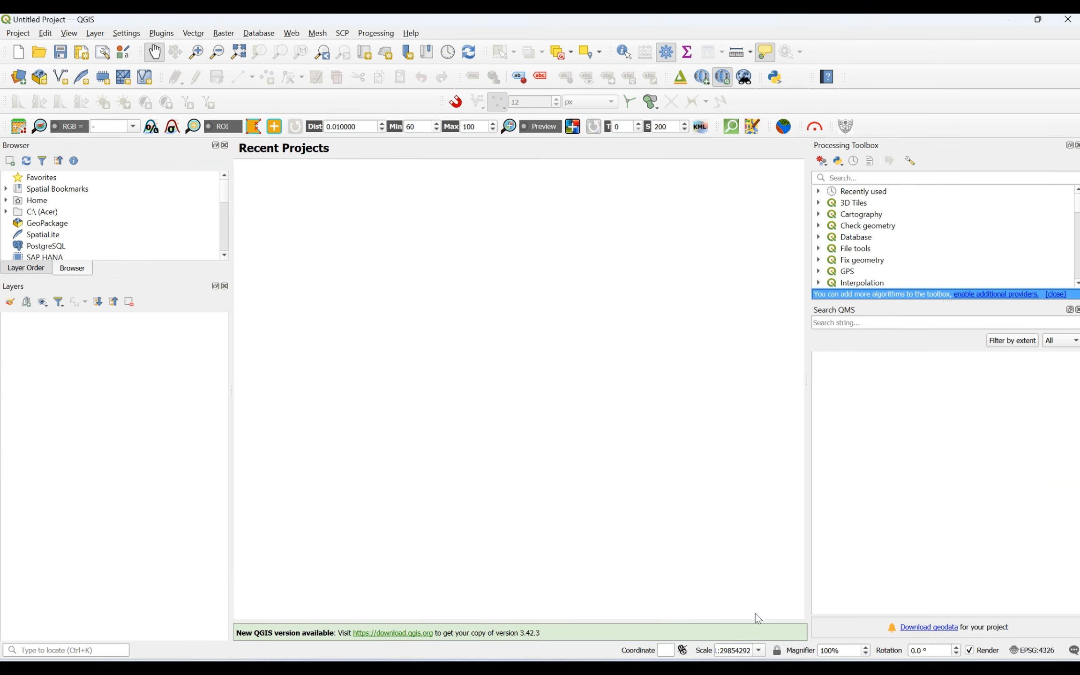
mouse_move(741, 654)
click(796, 616)
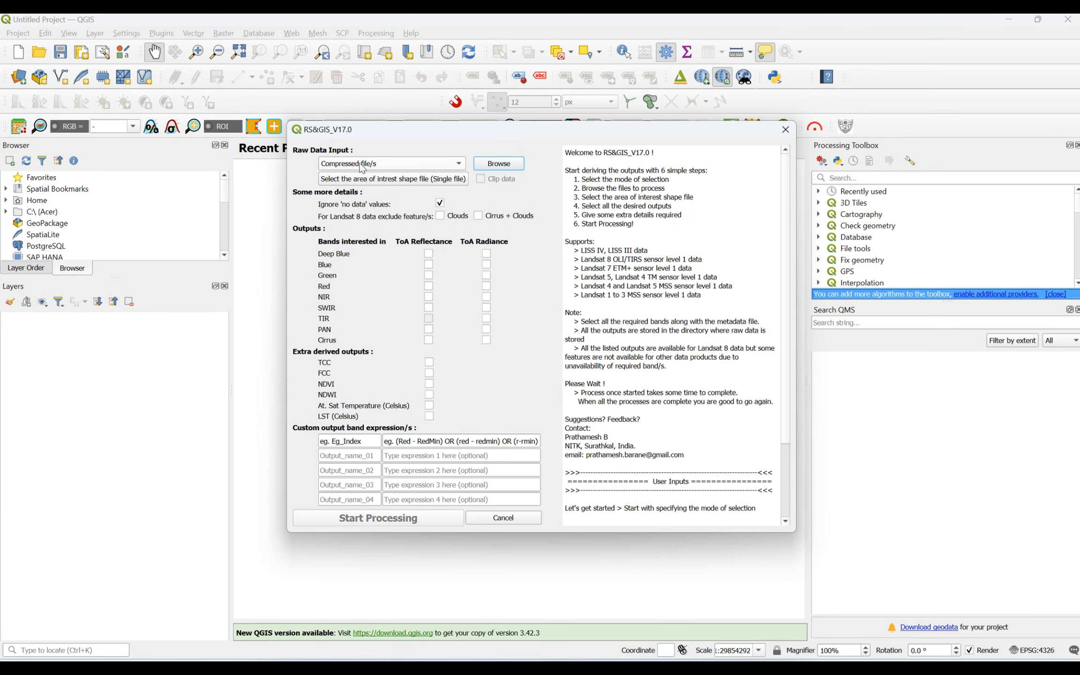
click(499, 164)
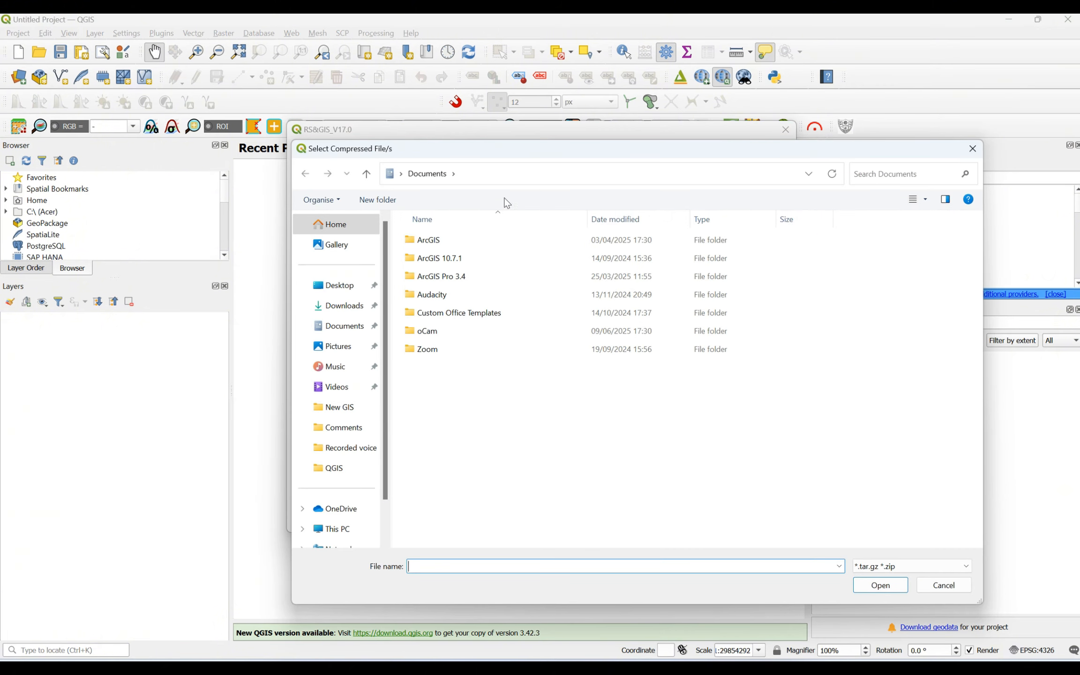
click(347, 307)
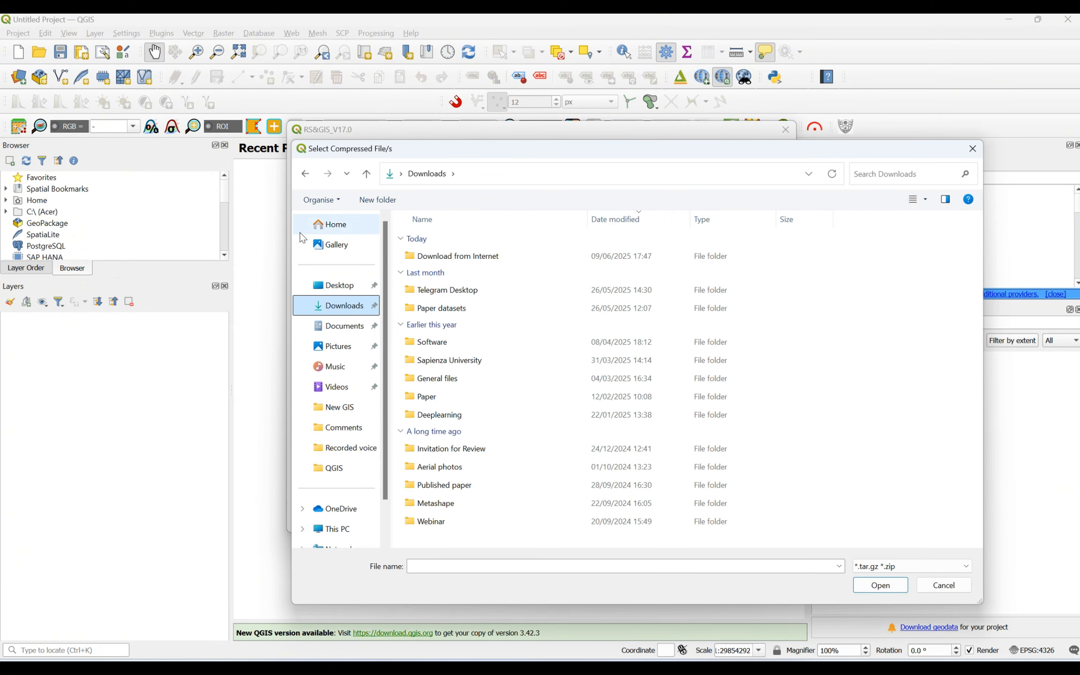
click(351, 285)
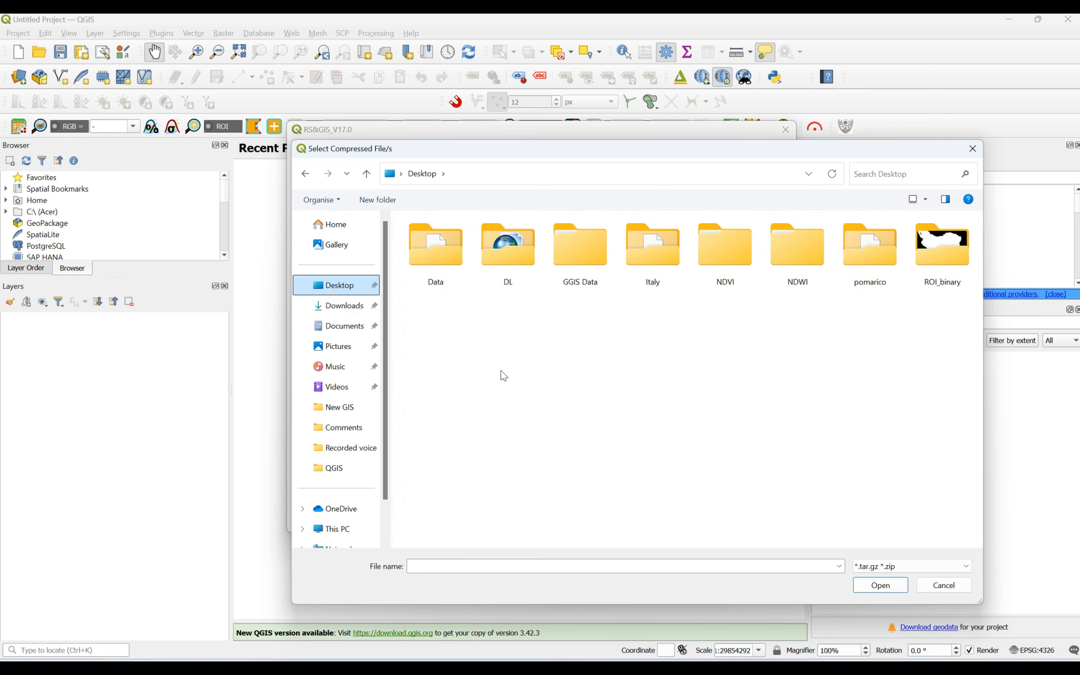
double_click(791, 283)
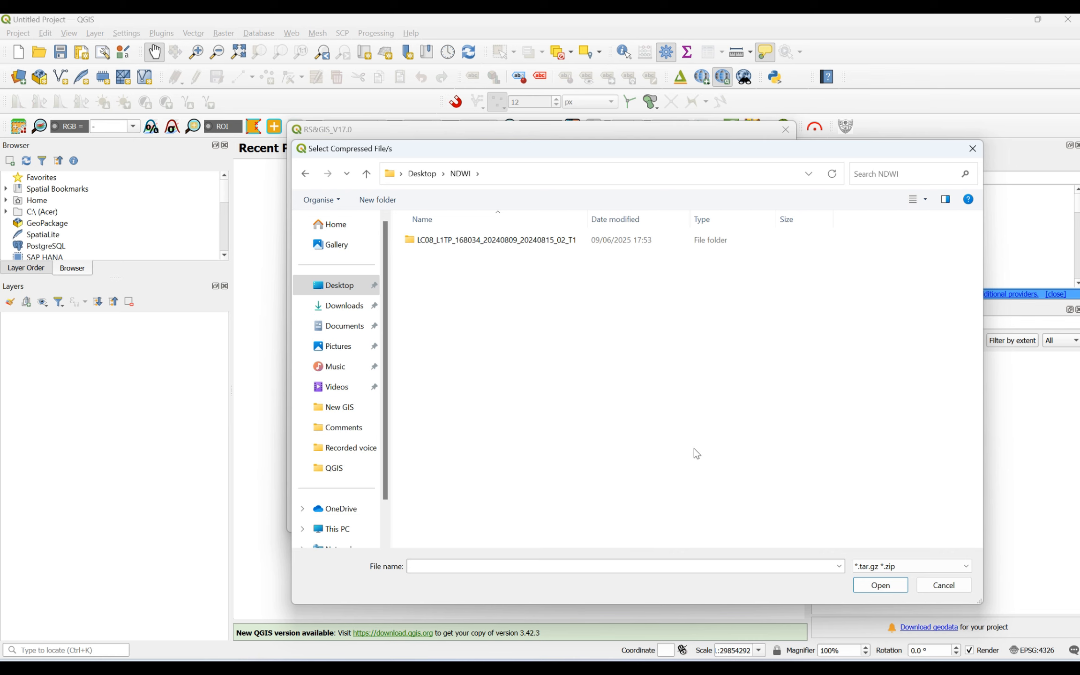
click(940, 590)
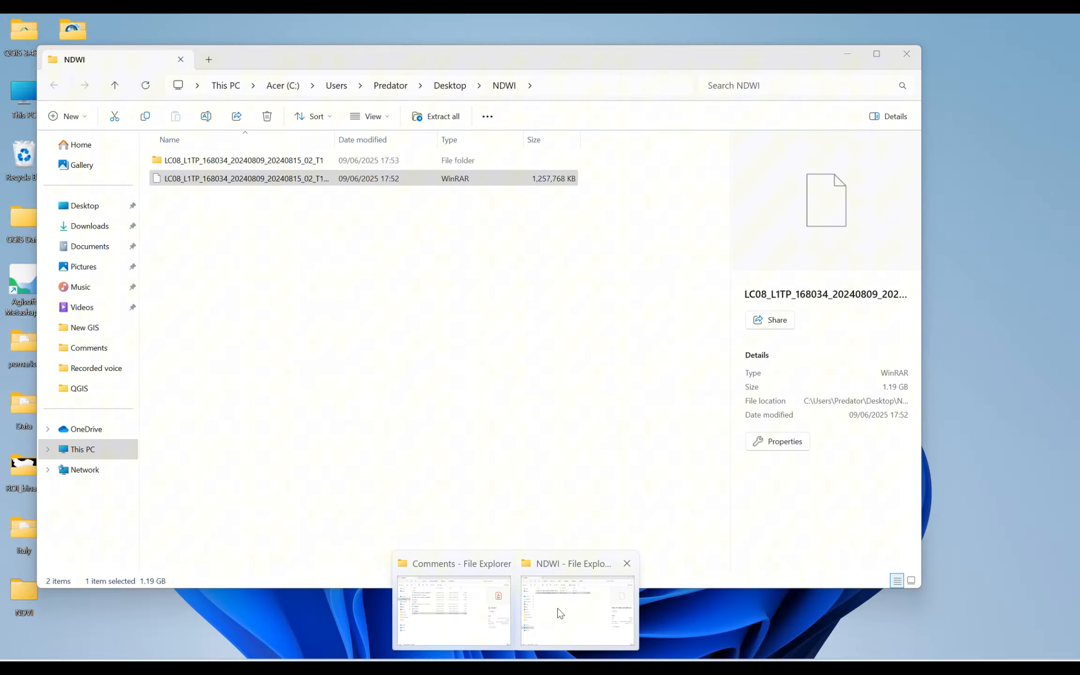
- Switch to File Explorer, open the extracted scene folder, and set up a ZIP archive of all its files with WinRAR
click(557, 608)
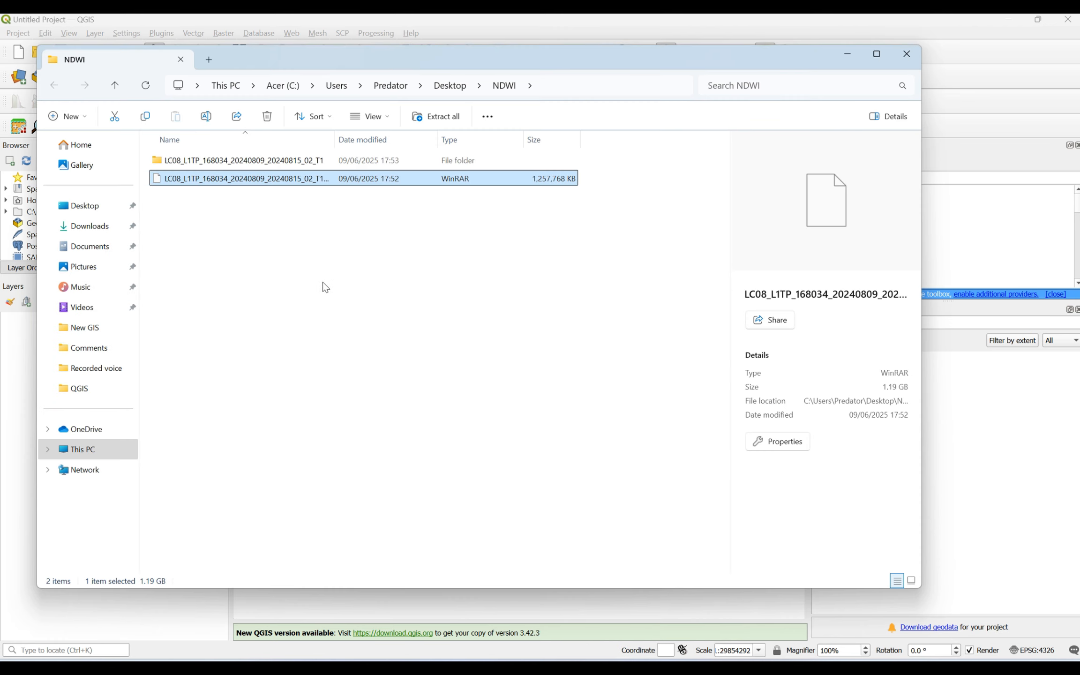
click(201, 164)
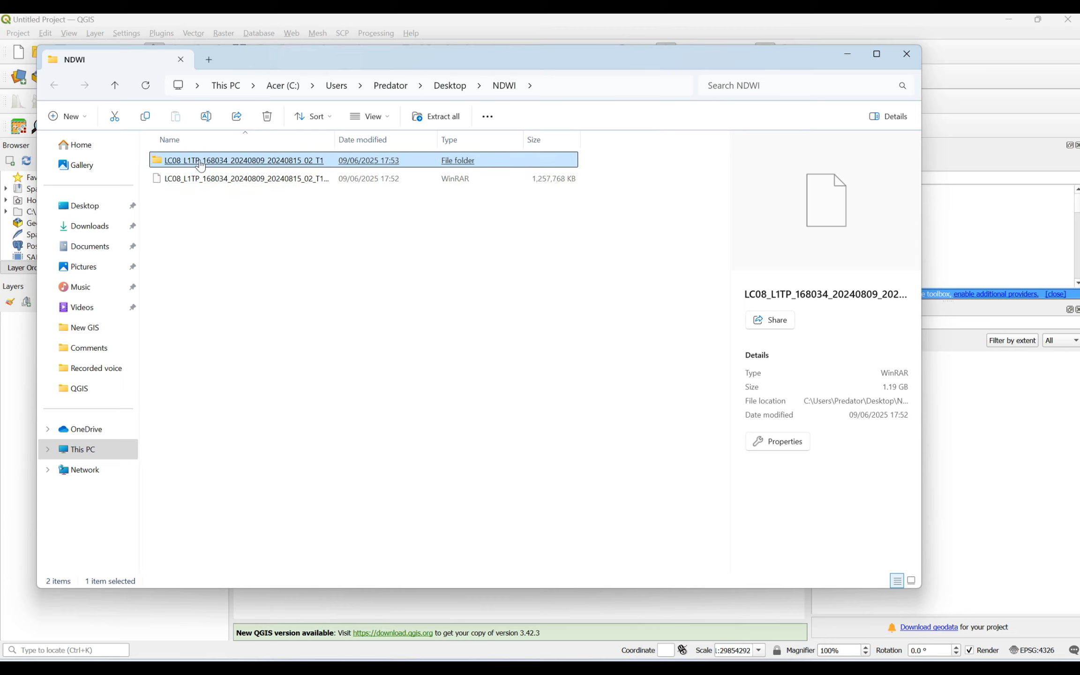
double_click(201, 164)
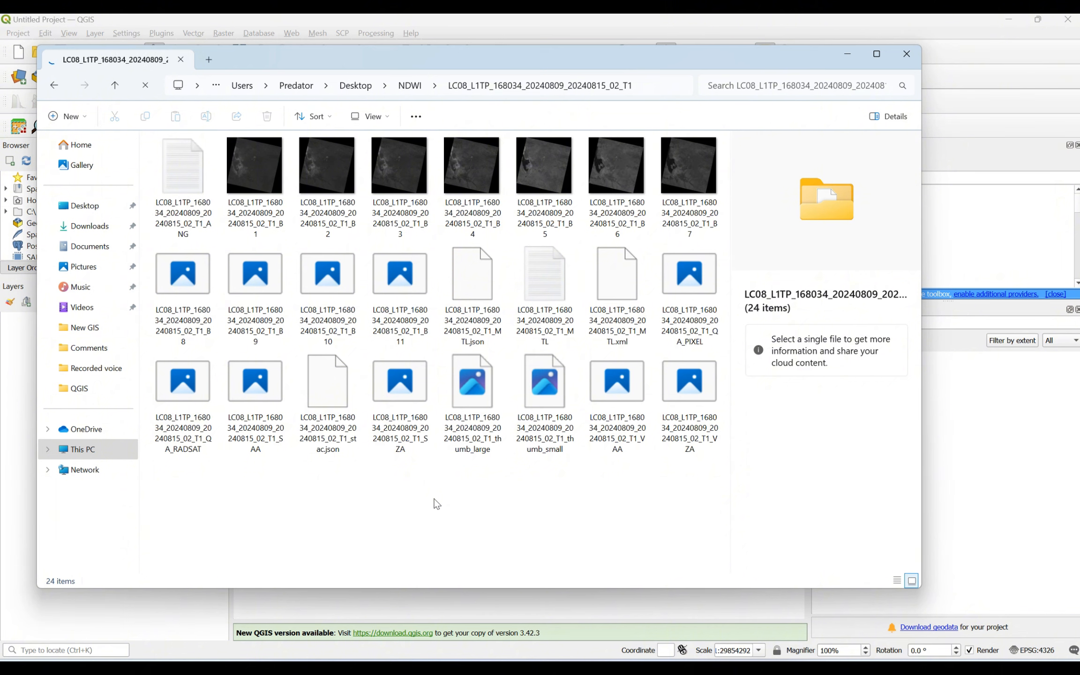
key(ctrl+a)
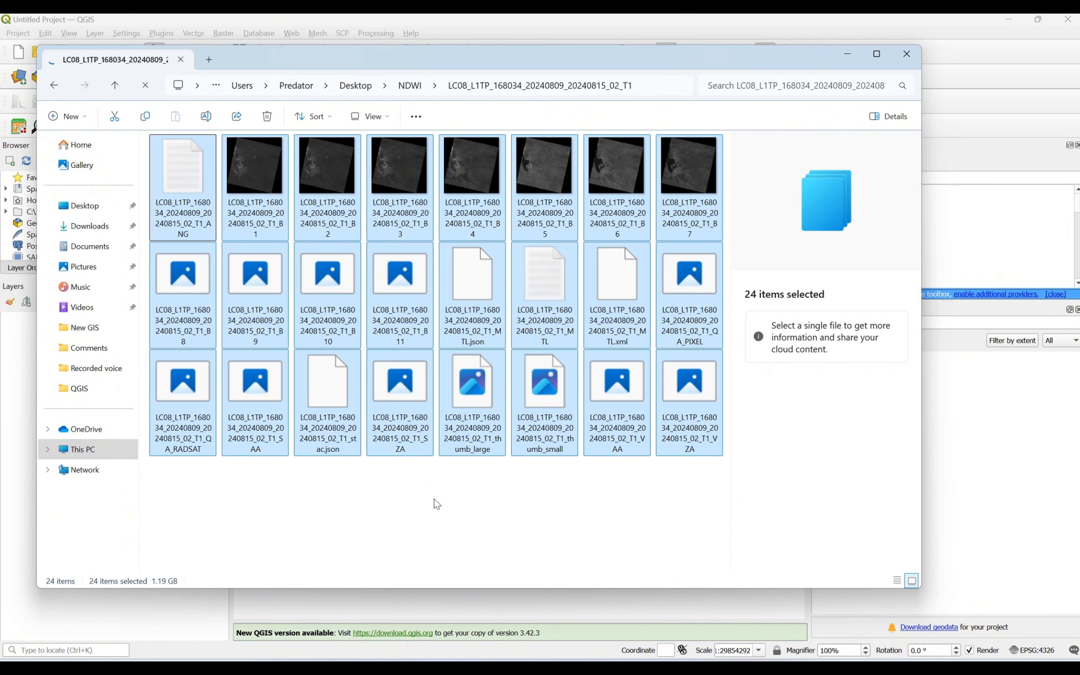
right_click(400, 320)
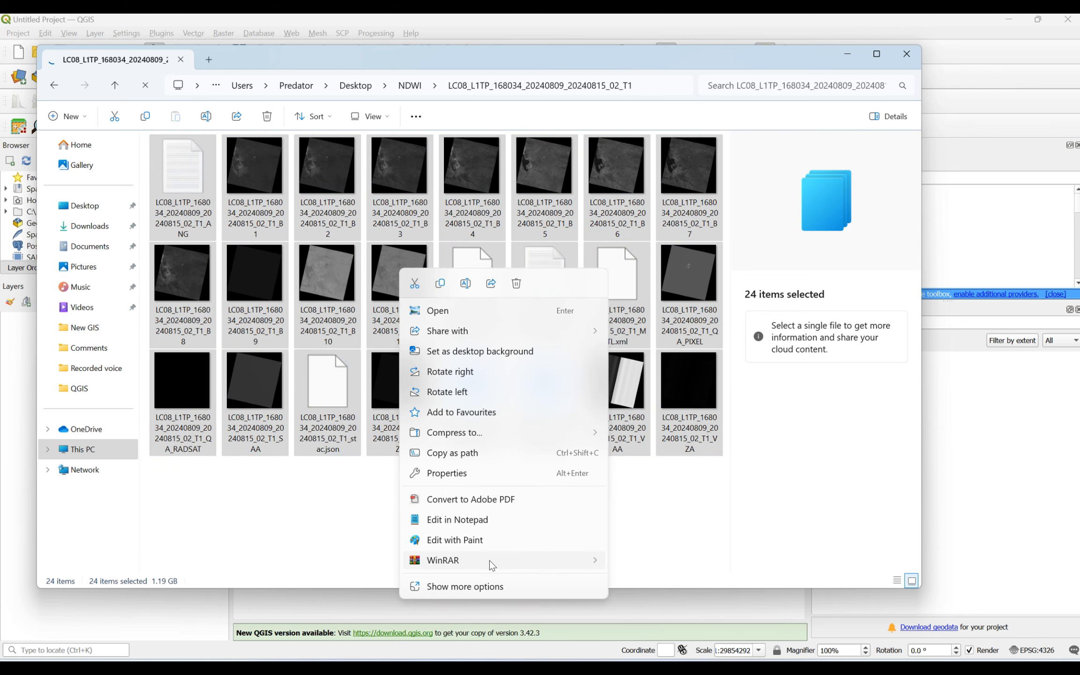
mouse_move(490, 561)
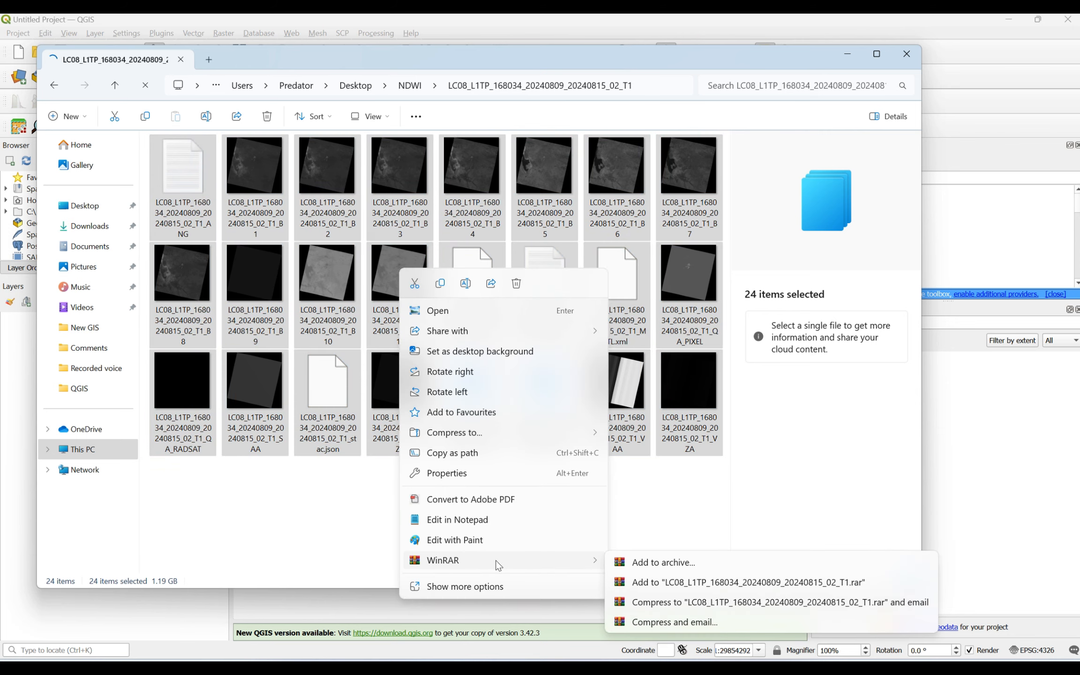
click(630, 565)
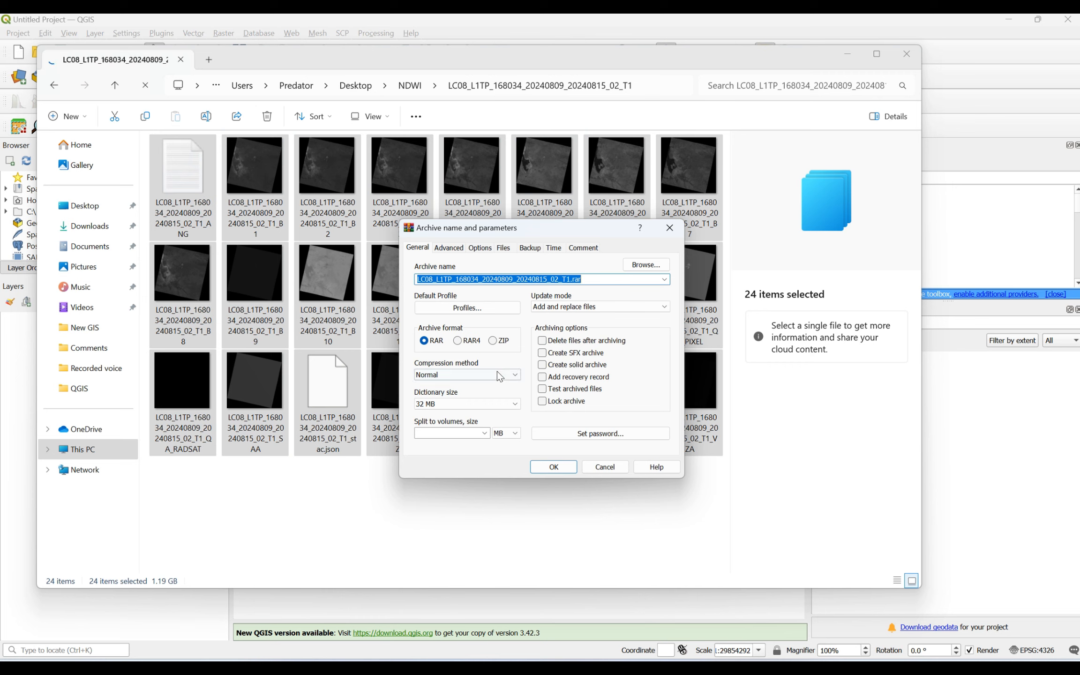
click(493, 341)
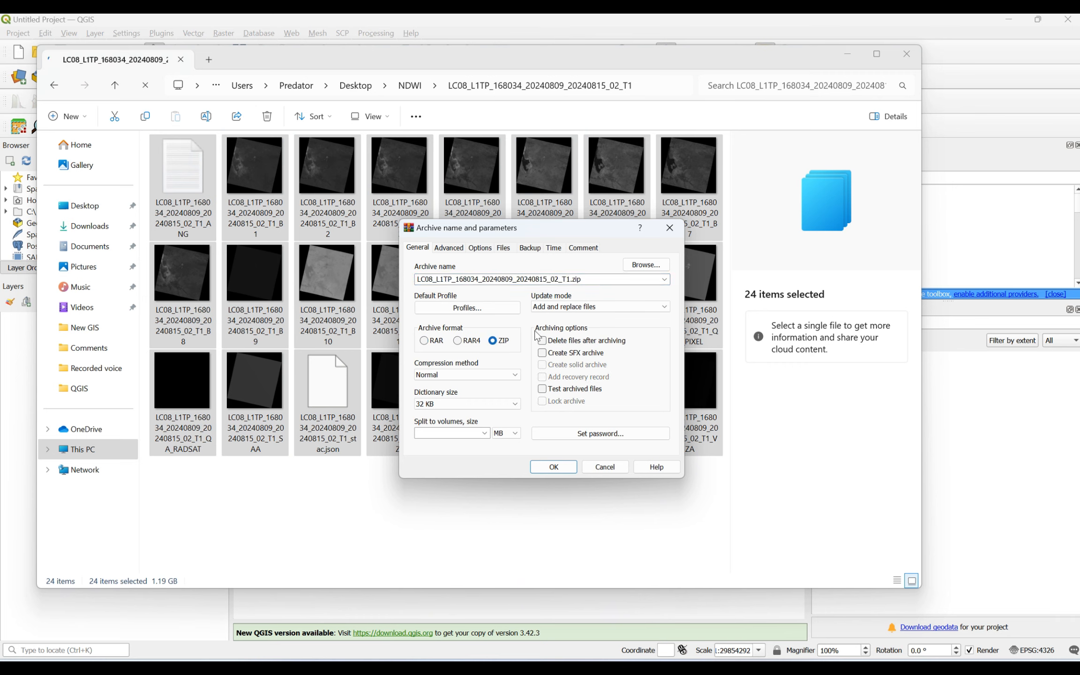
- Name the archive NDWI.zip, create it in the scene folder, and clear the file selection
double_click(570, 279)
click(570, 279)
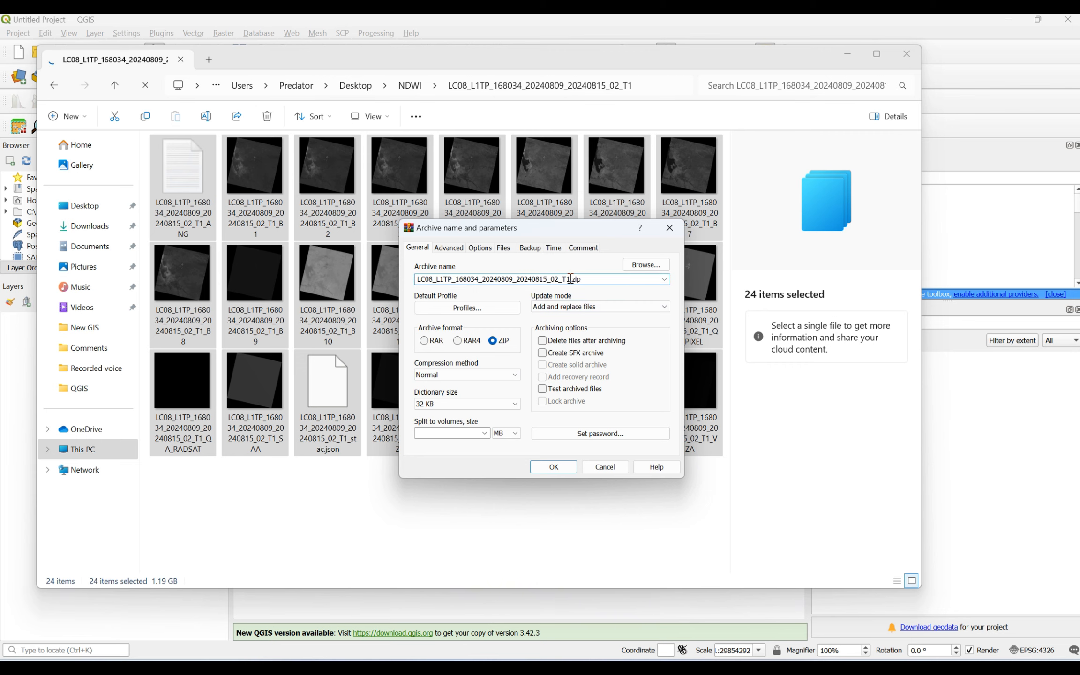
key(BackSpace)
key(BackSpace)
key(BackSpace)
key(BackSpace)
key(BackSpace)
key(BackSpace)
key(BackSpace)
key(BackSpace)
key(BackSpace)
key(BackSpace)
key(BackSpace)
key(BackSpace)
key(BackSpace)
key(BackSpace)
key(BackSpace)
key(BackSpace)
key(BackSpace)
key(BackSpace)
key(BackSpace)
key(BackSpace)
text(N)
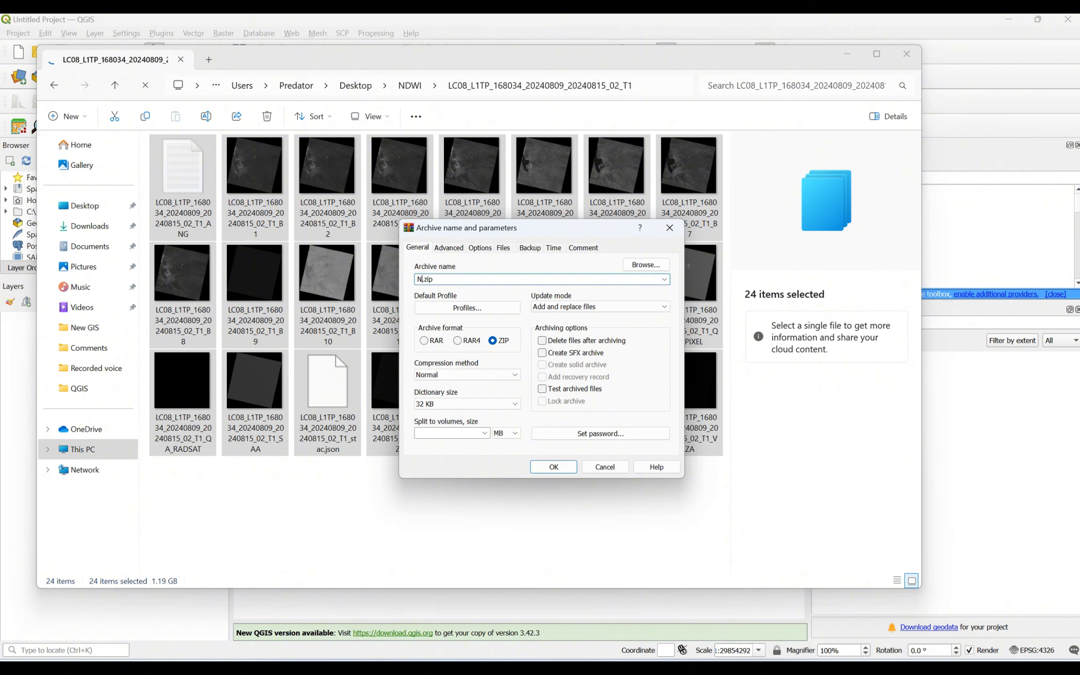
text(DWI)
click(563, 468)
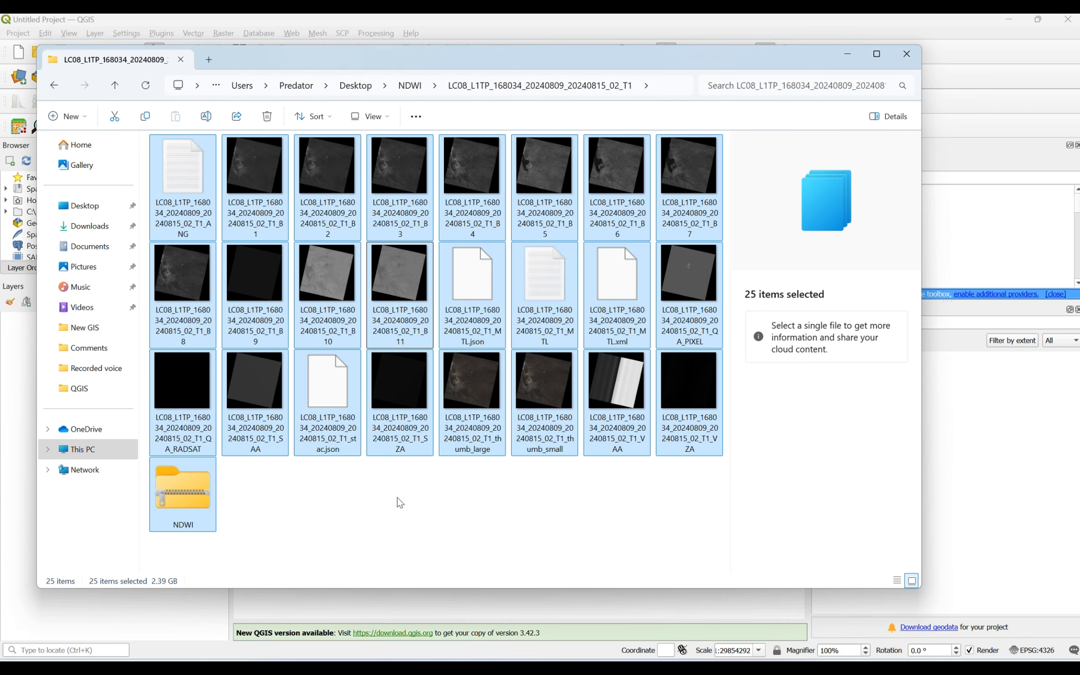
click(285, 508)
- Back in RS&GIS, load NDWI.zip from the scene folder as the compressed input and process the NDWI output
click(849, 62)
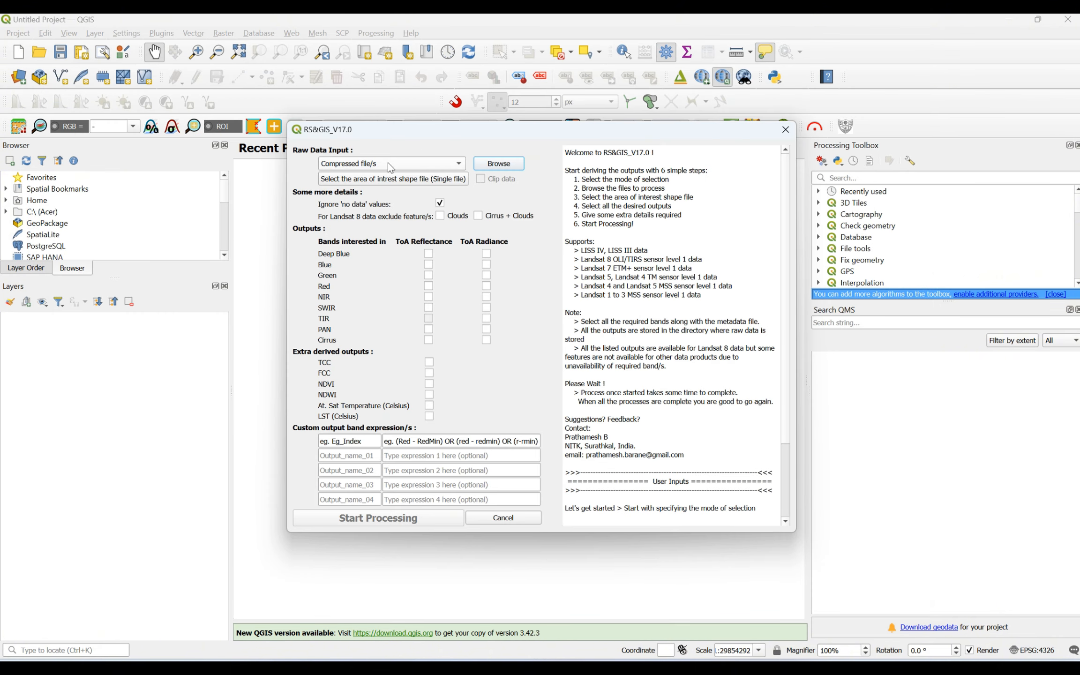
click(437, 164)
click(366, 169)
click(499, 164)
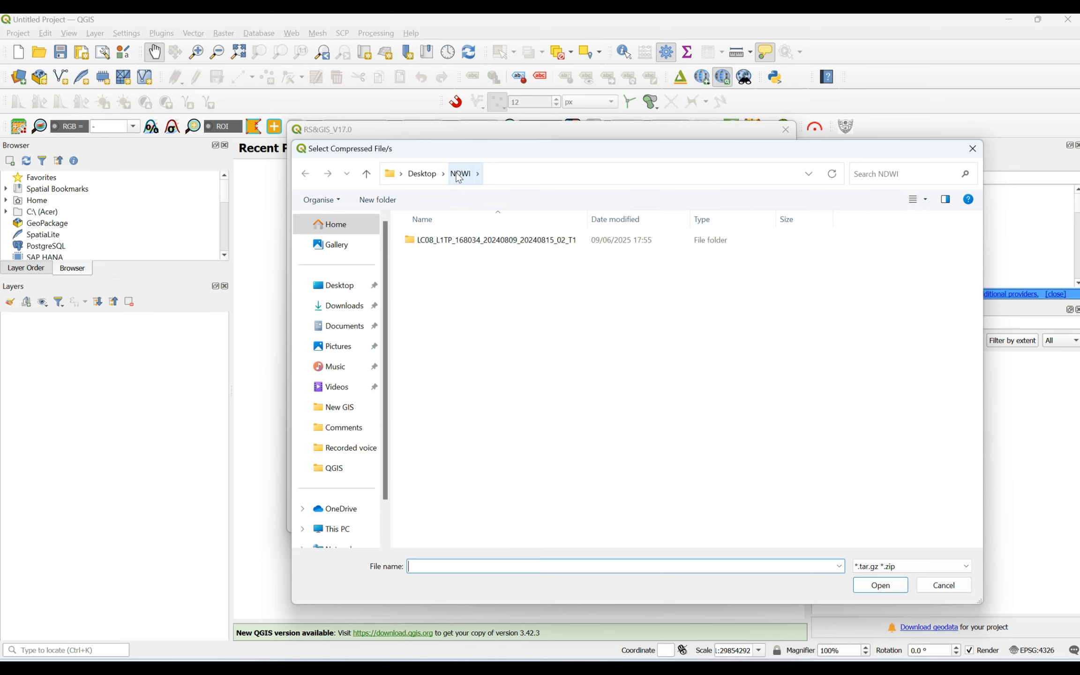
double_click(464, 242)
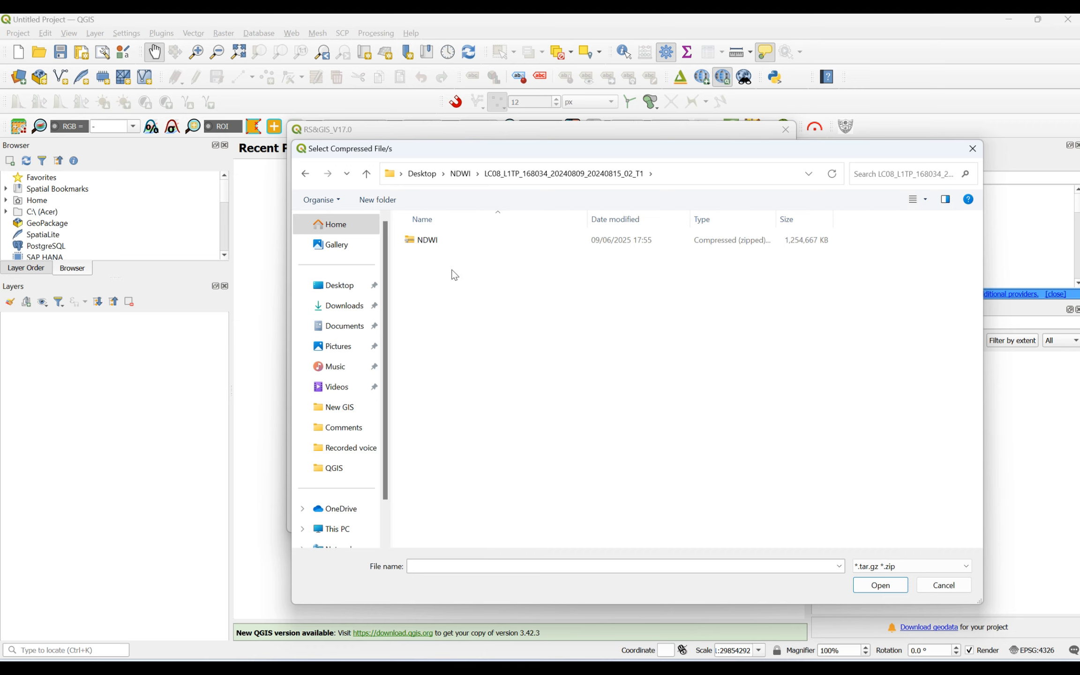
click(424, 241)
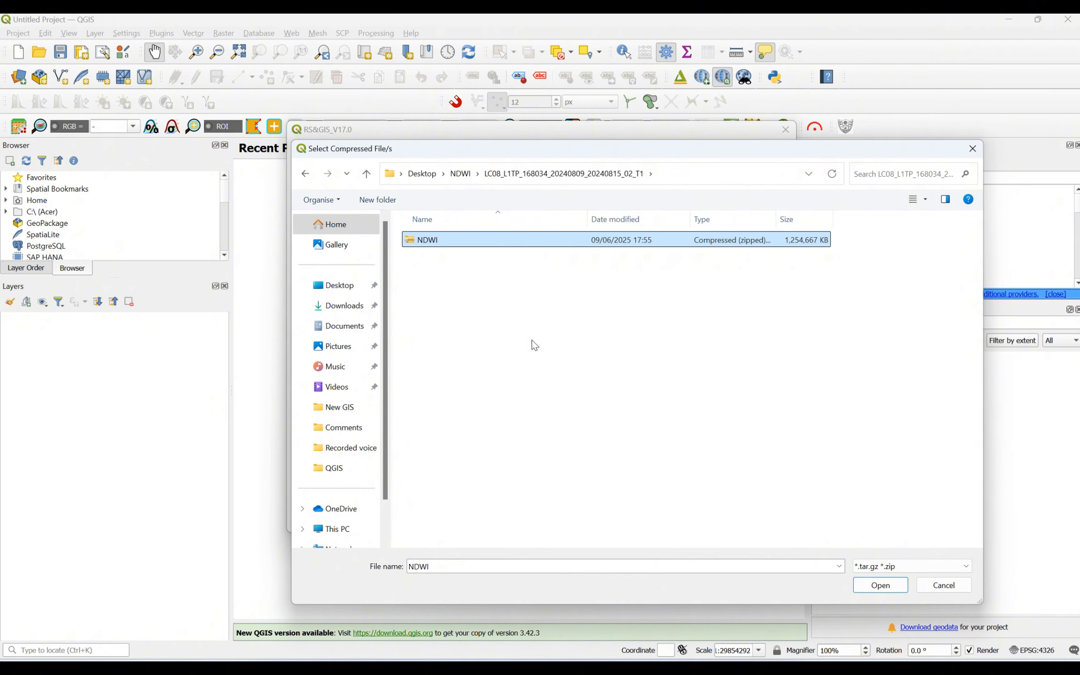
click(896, 586)
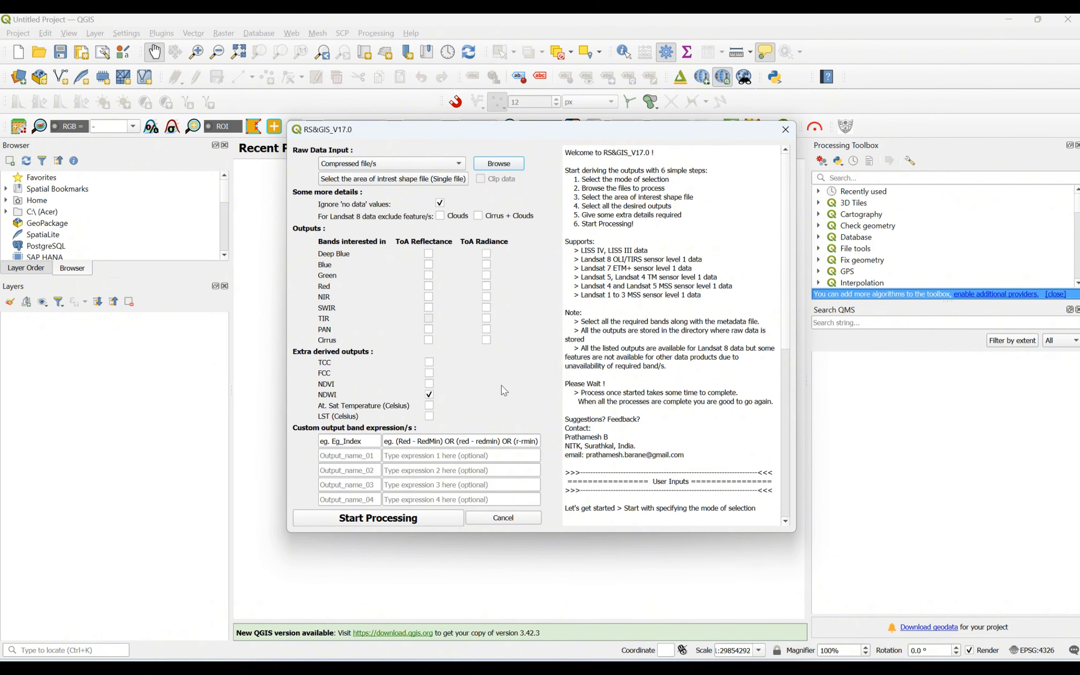
click(389, 526)
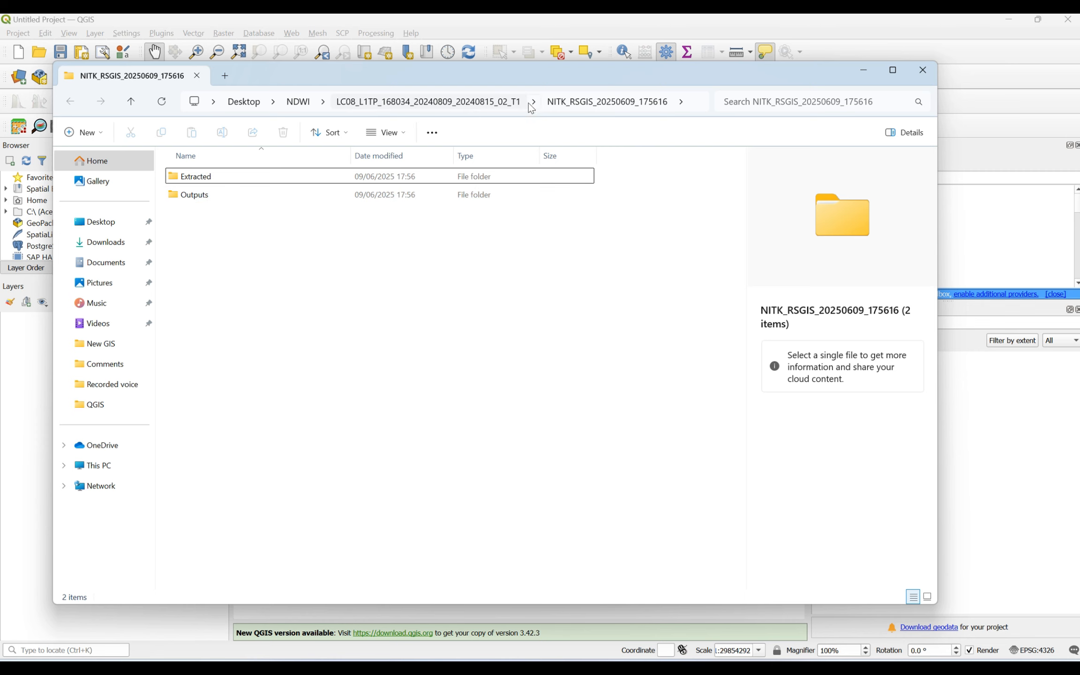
- Check where the plugin stored its results folder within the scene folder, locate the Outputs subfolder, and minimize File Explorer
click(461, 108)
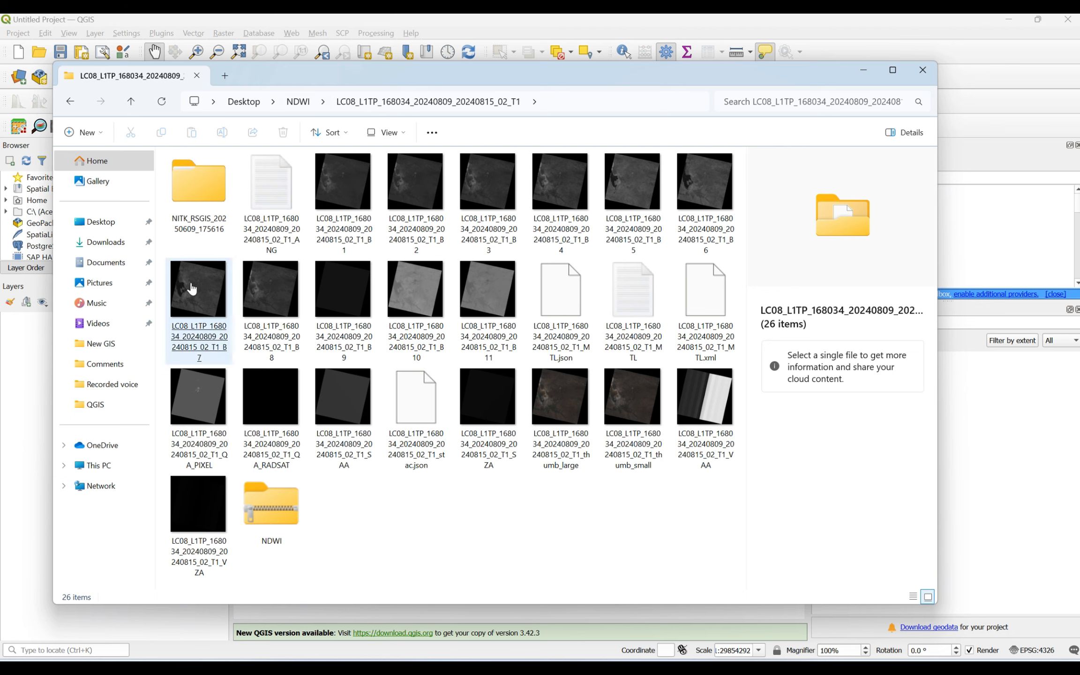
click(201, 197)
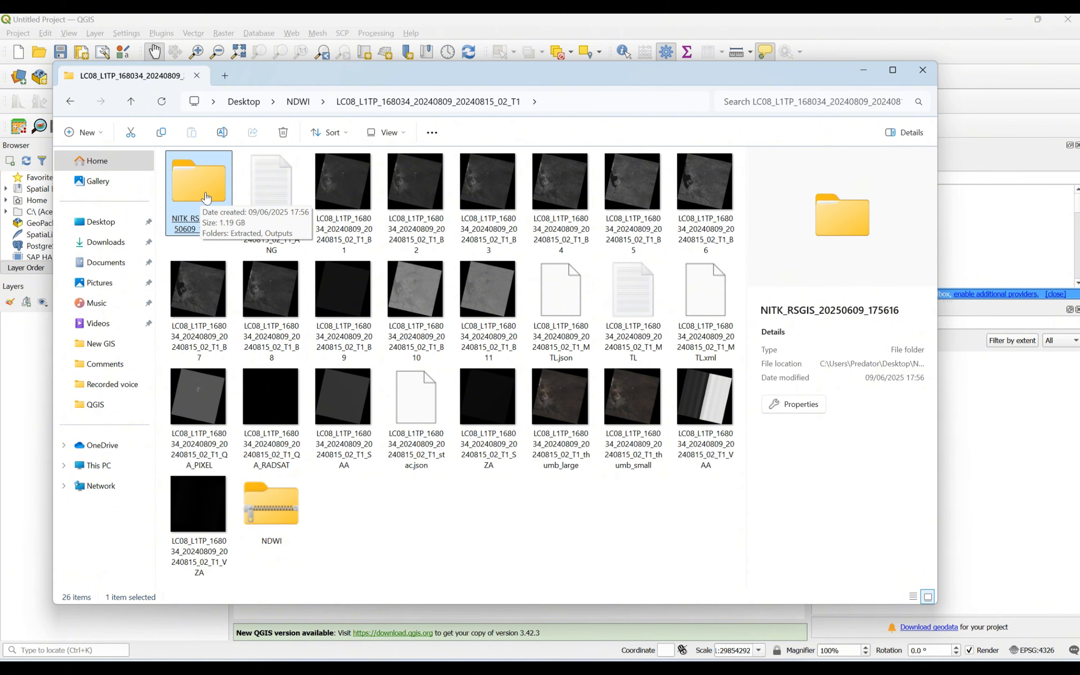
double_click(207, 197)
click(208, 203)
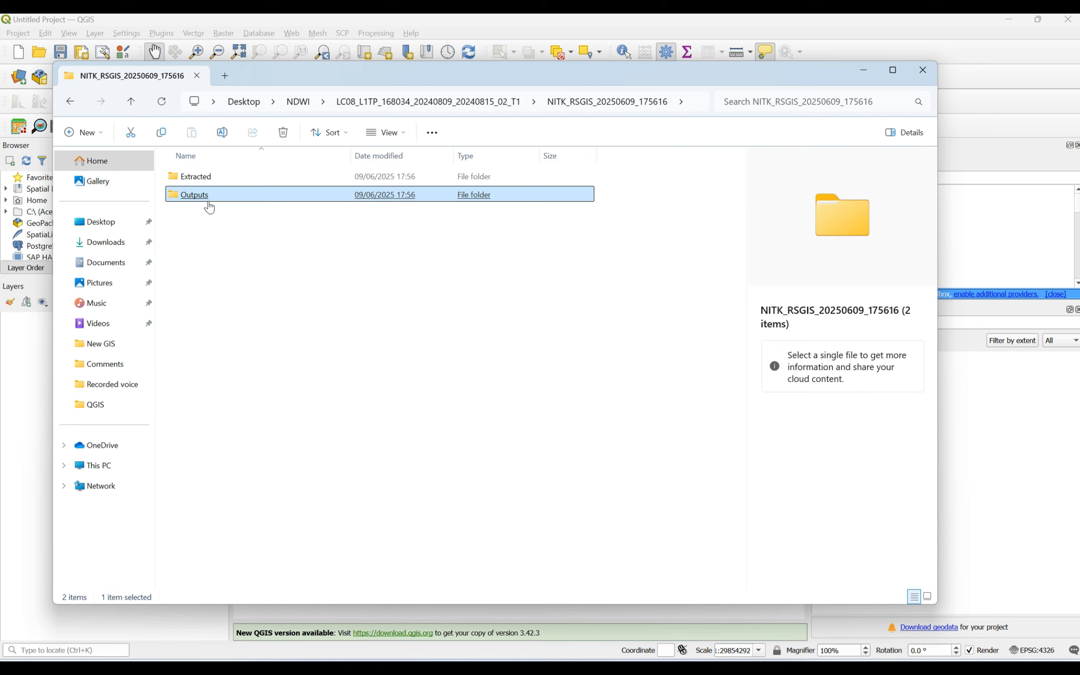
click(863, 71)
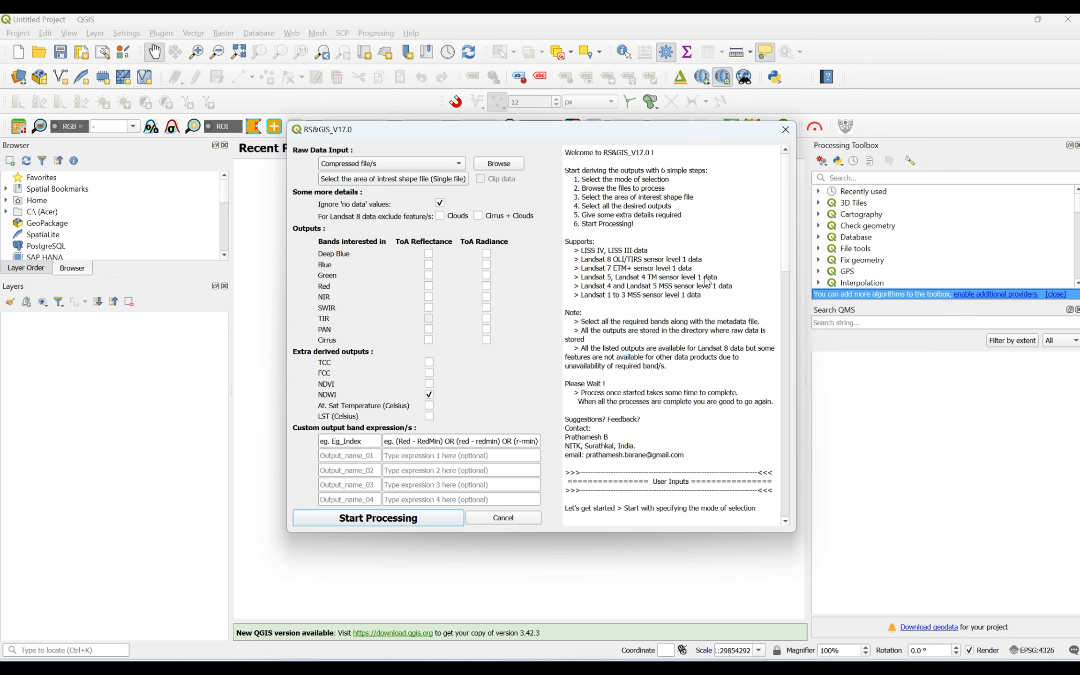
- Read the RS&GIS processing log through to its end and close the plugin window
scroll(728, 338, down, 10)
scroll(728, 338, down, 10)
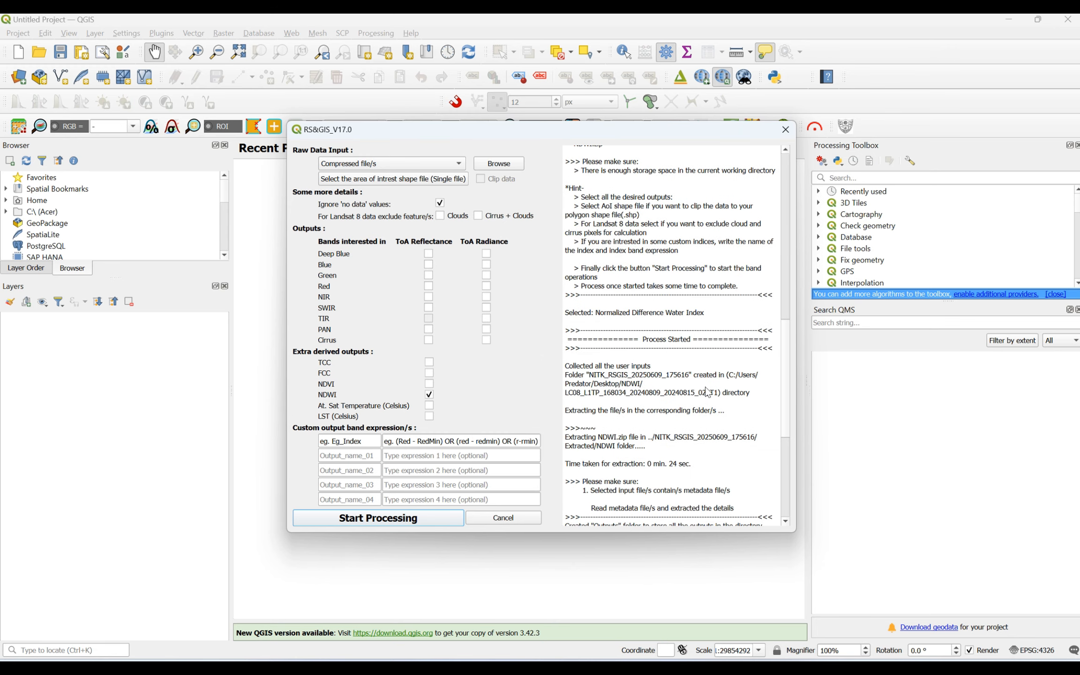
scroll(748, 378, down, 4)
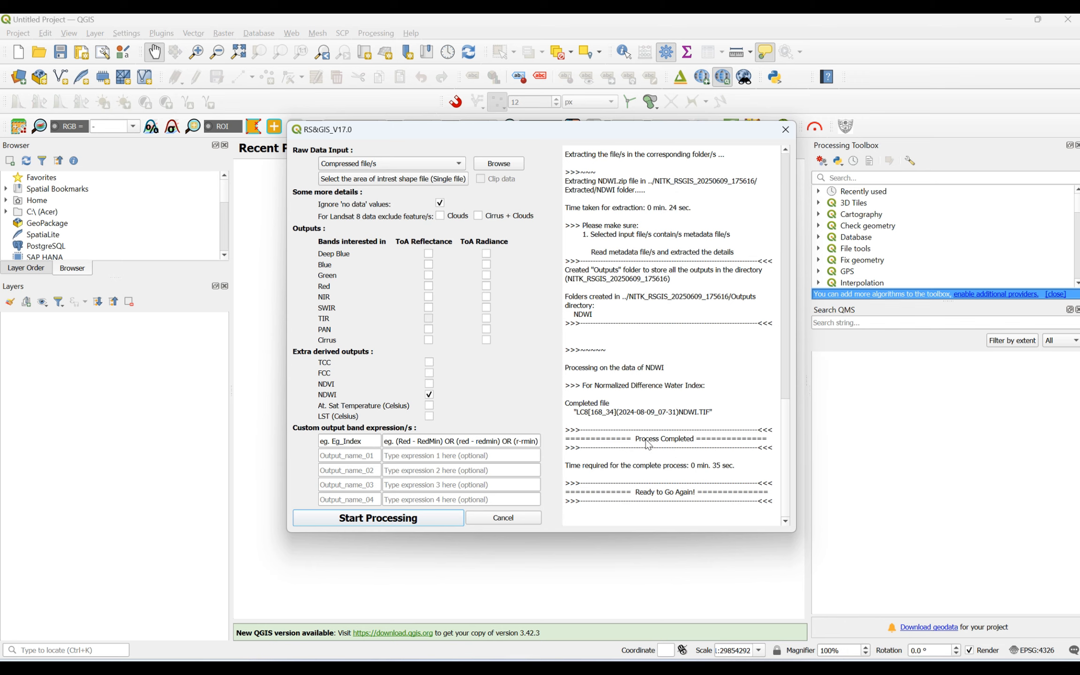
click(786, 129)
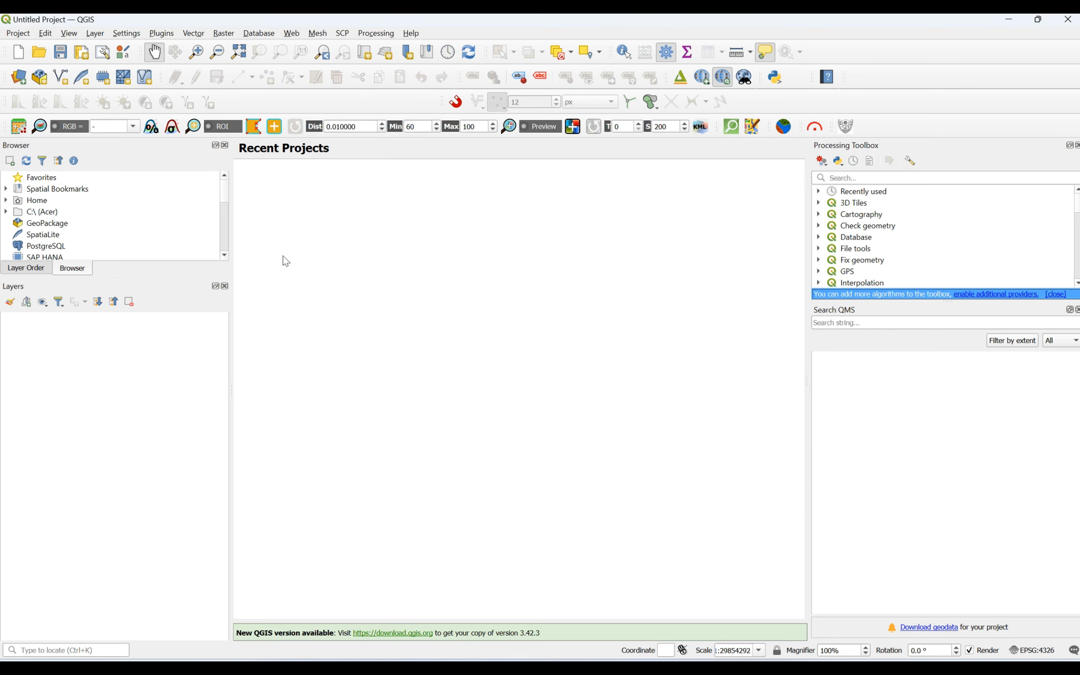
- Start adding a raster layer from a file and browse to the NDWI folder on the Desktop
click(19, 78)
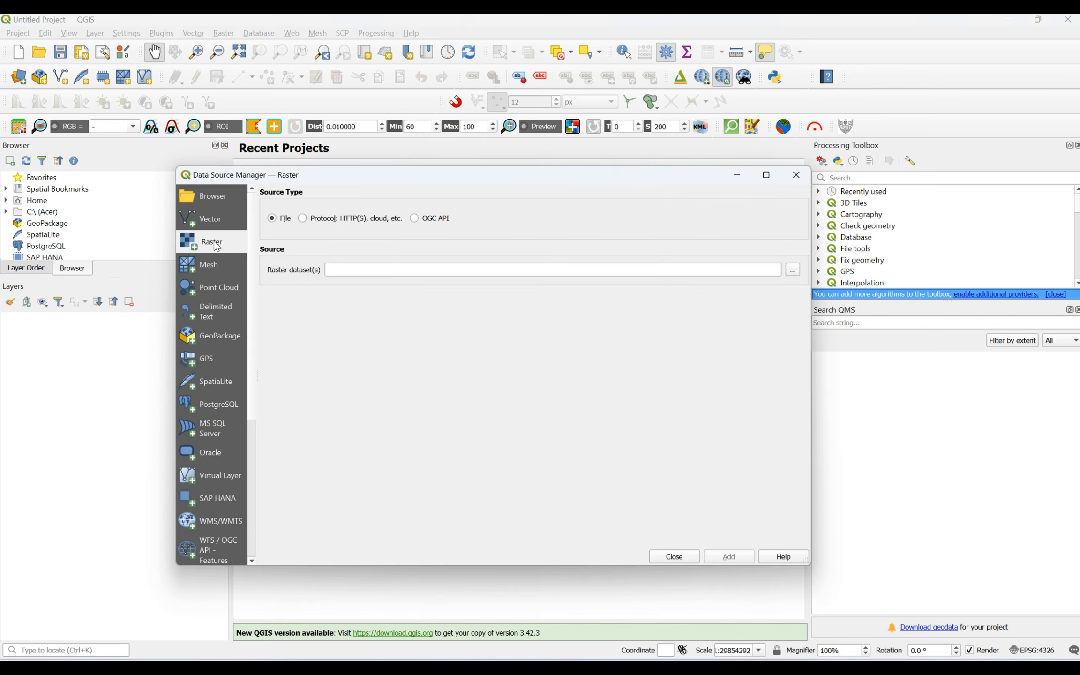
click(798, 274)
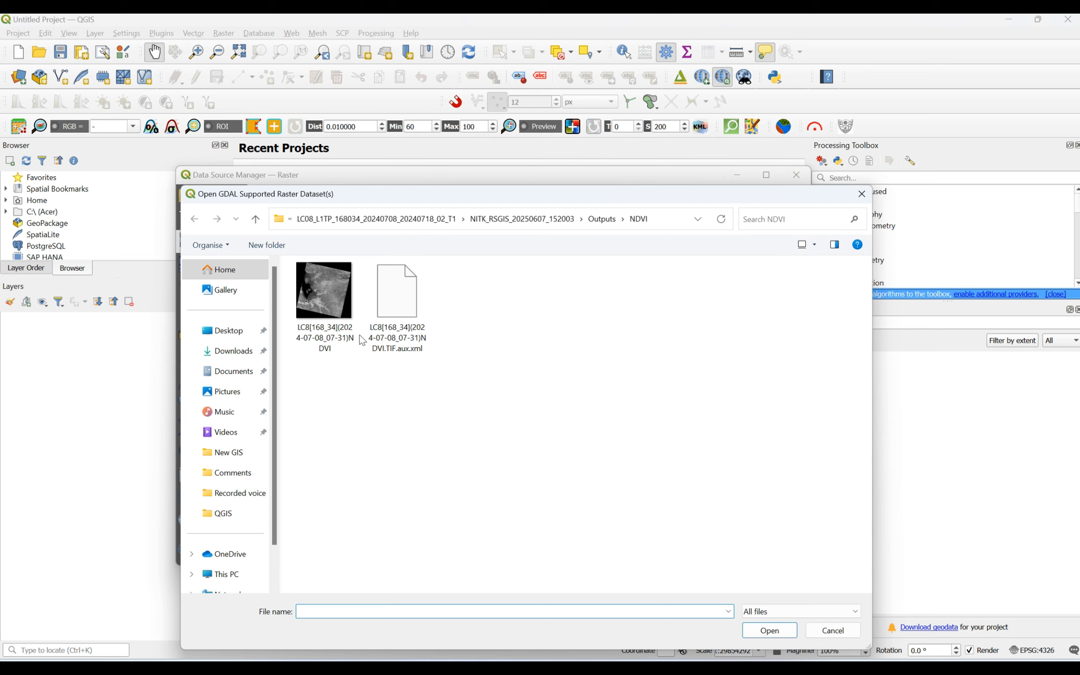
click(263, 339)
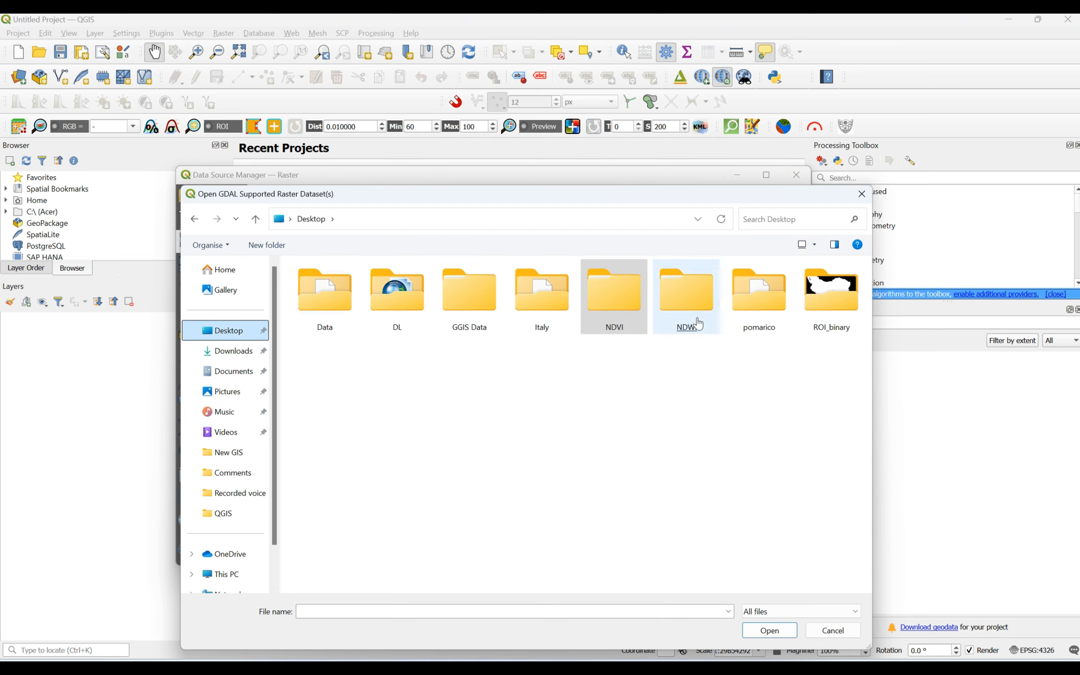
click(698, 324)
double_click(699, 323)
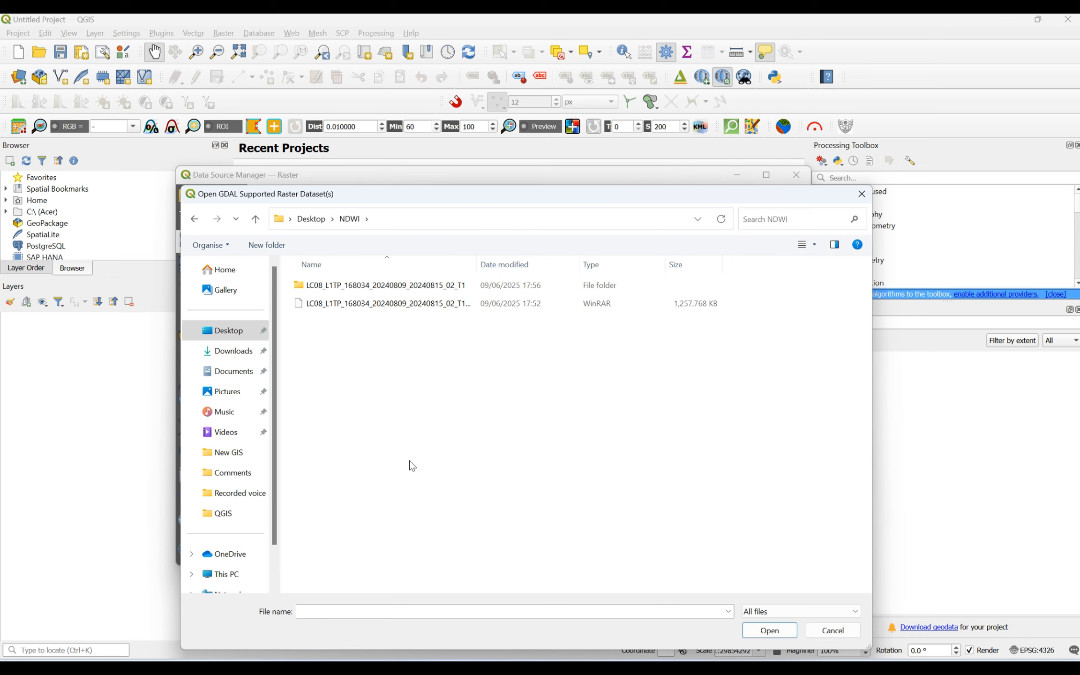
- Load the NDWI TIF from the scene's NITK_RSGIS_20250609_175616 results, in Outputs\NDWI, as a raster layer and close the data source window
double_click(389, 285)
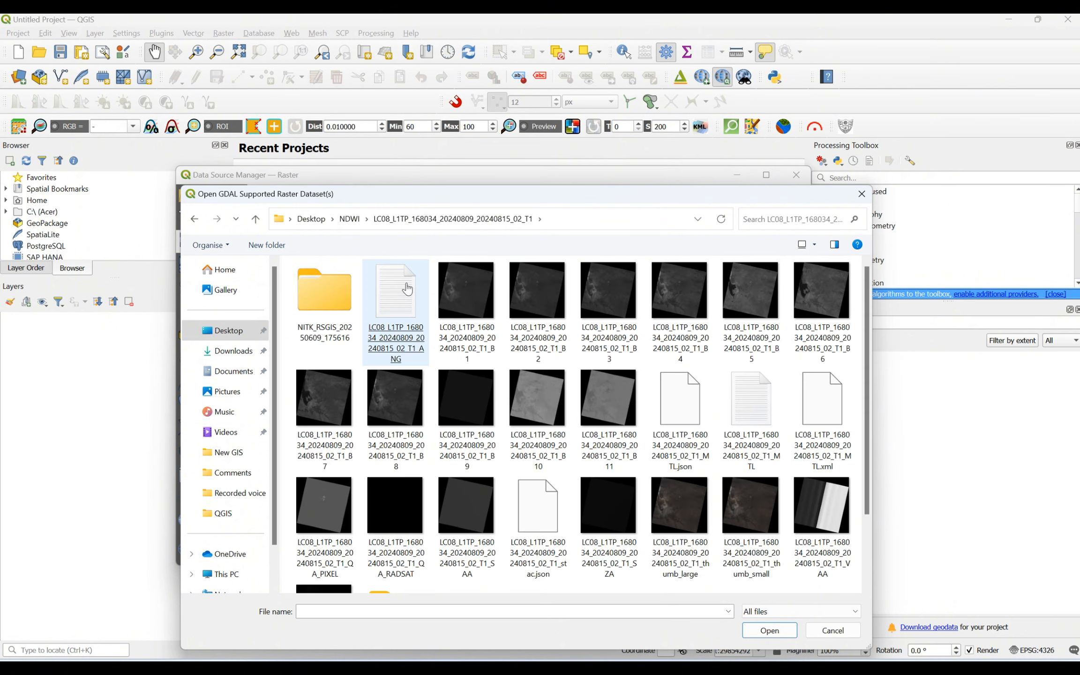
double_click(327, 316)
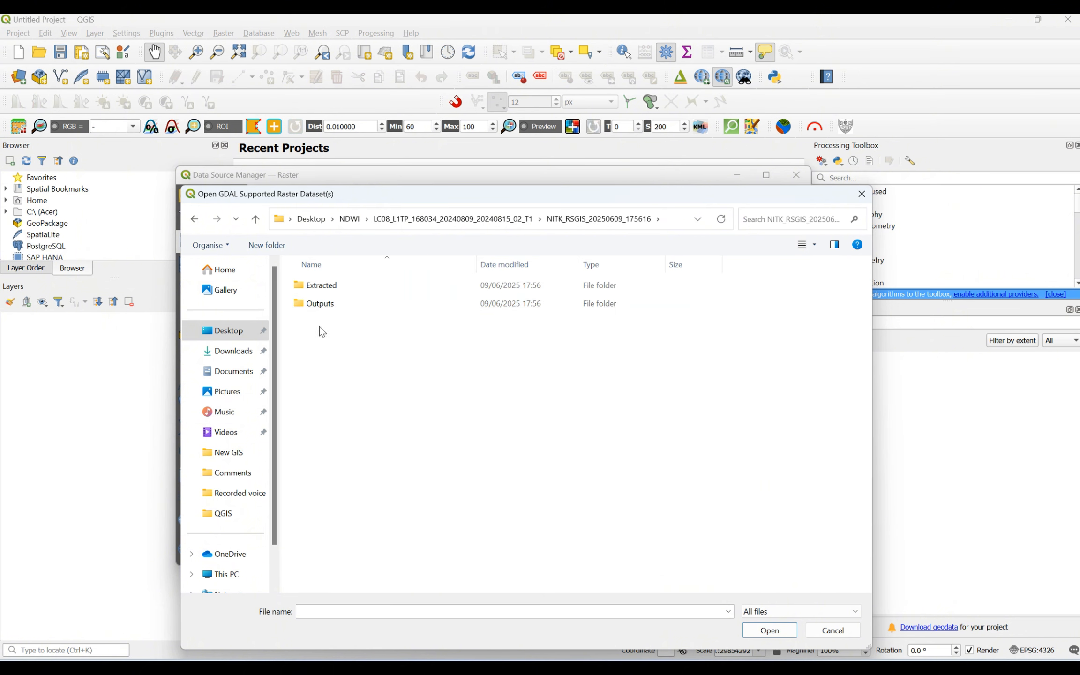
double_click(322, 309)
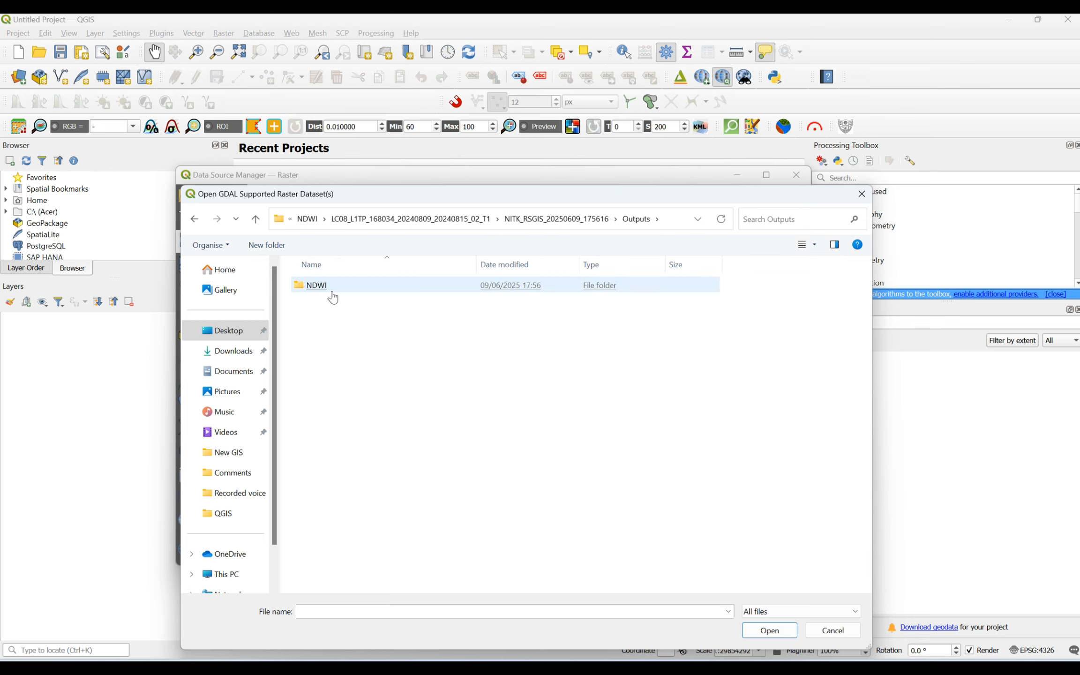
double_click(333, 298)
double_click(342, 330)
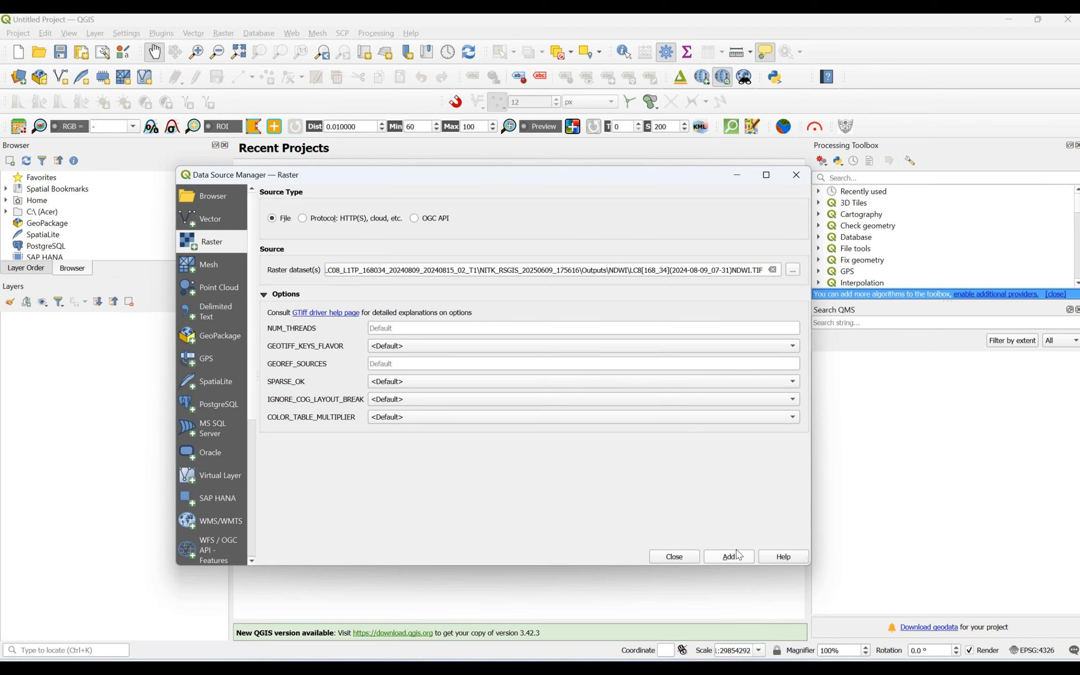
click(716, 555)
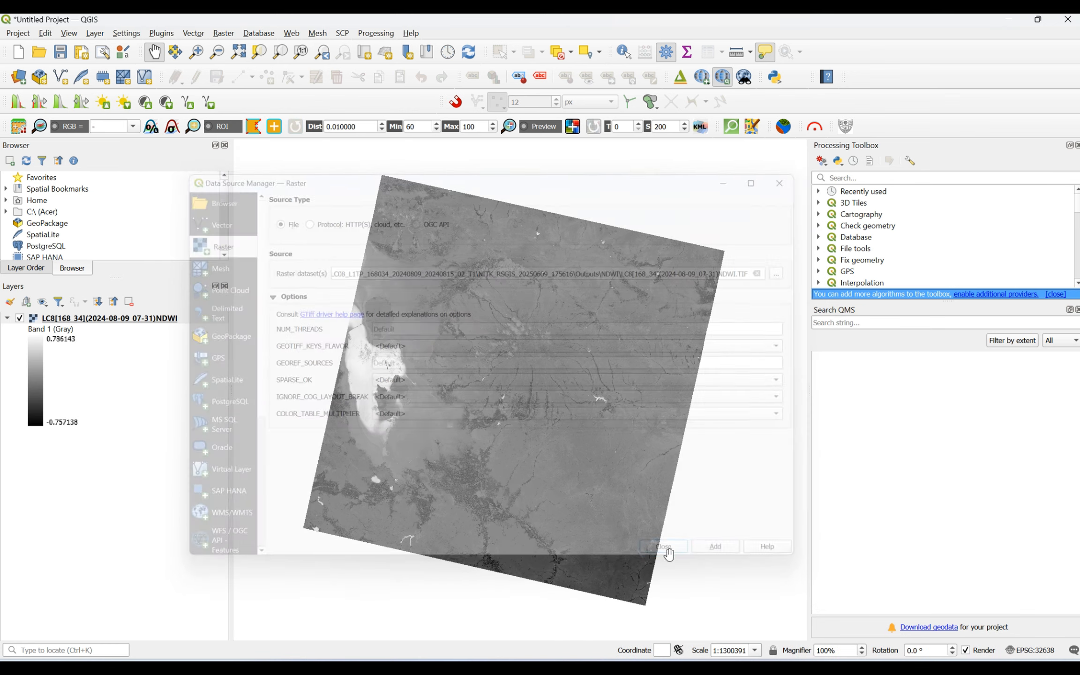
scroll(344, 391, up, 1)
scroll(343, 390, down, 1)
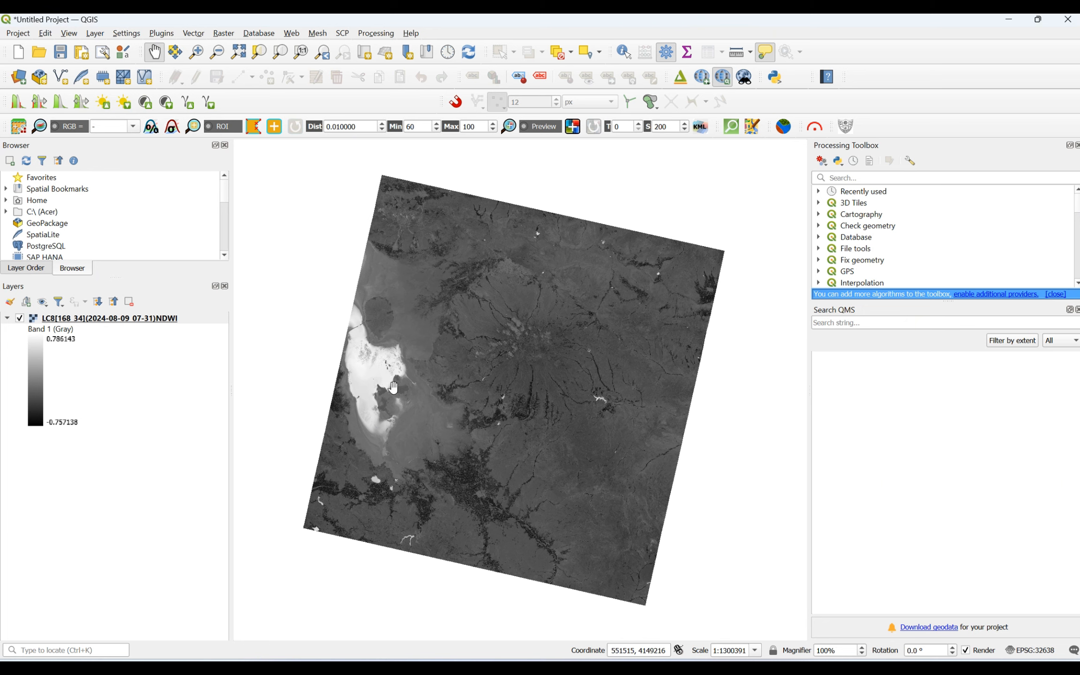
- Open the NDWI layer's symbology properties and set its render type to Singleband pseudocolor
click(55, 320)
right_click(55, 321)
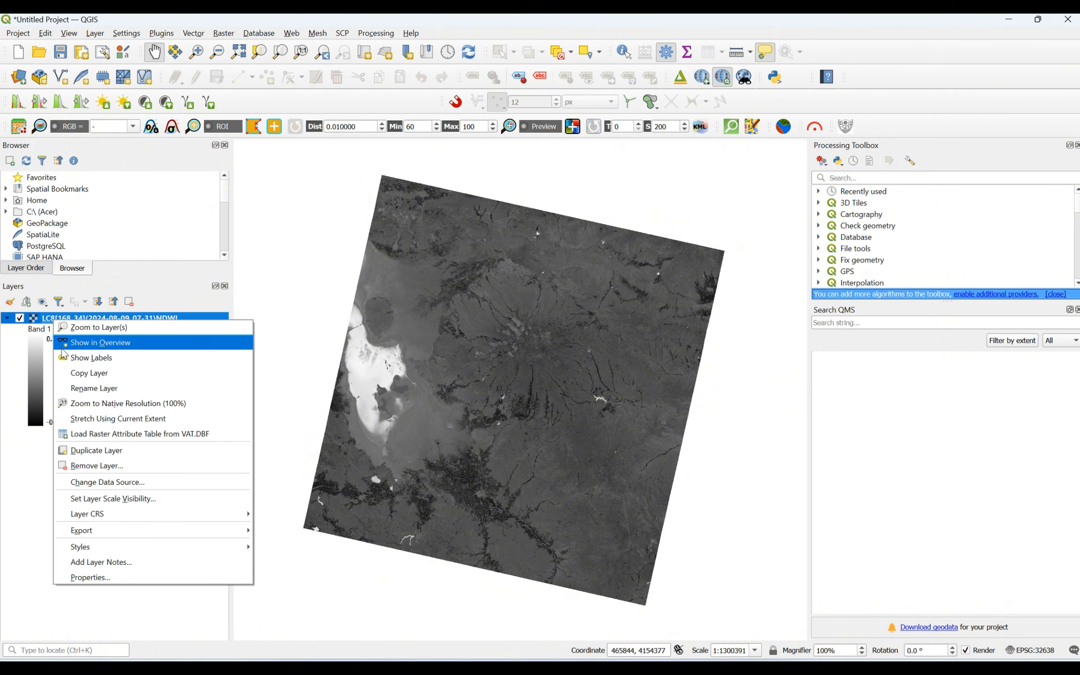
click(82, 579)
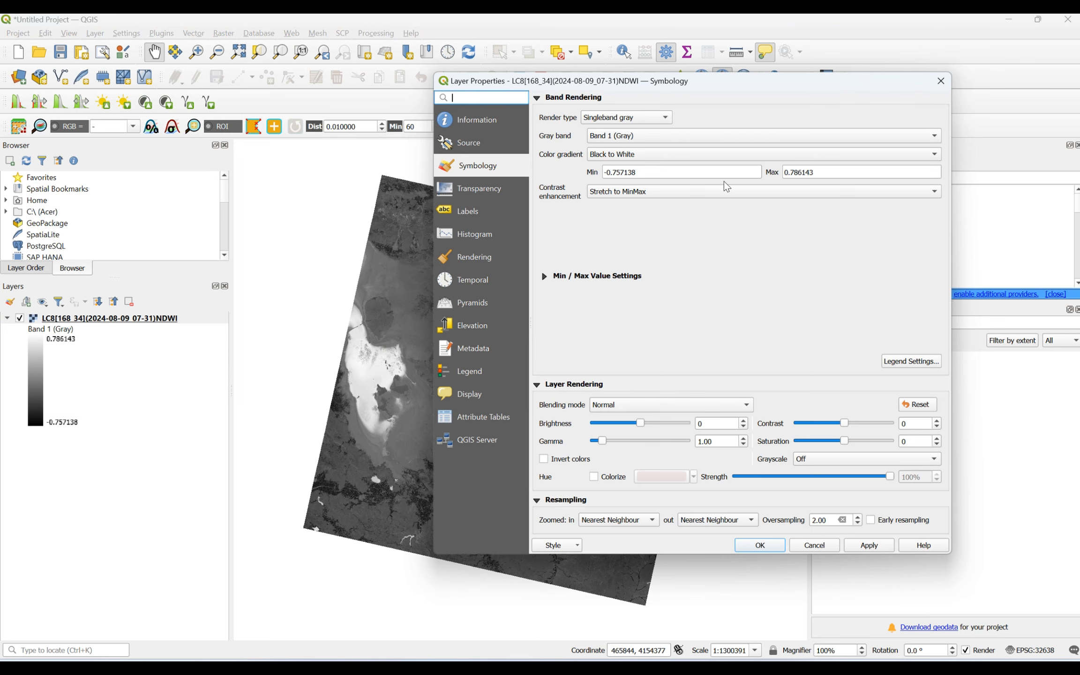
click(651, 121)
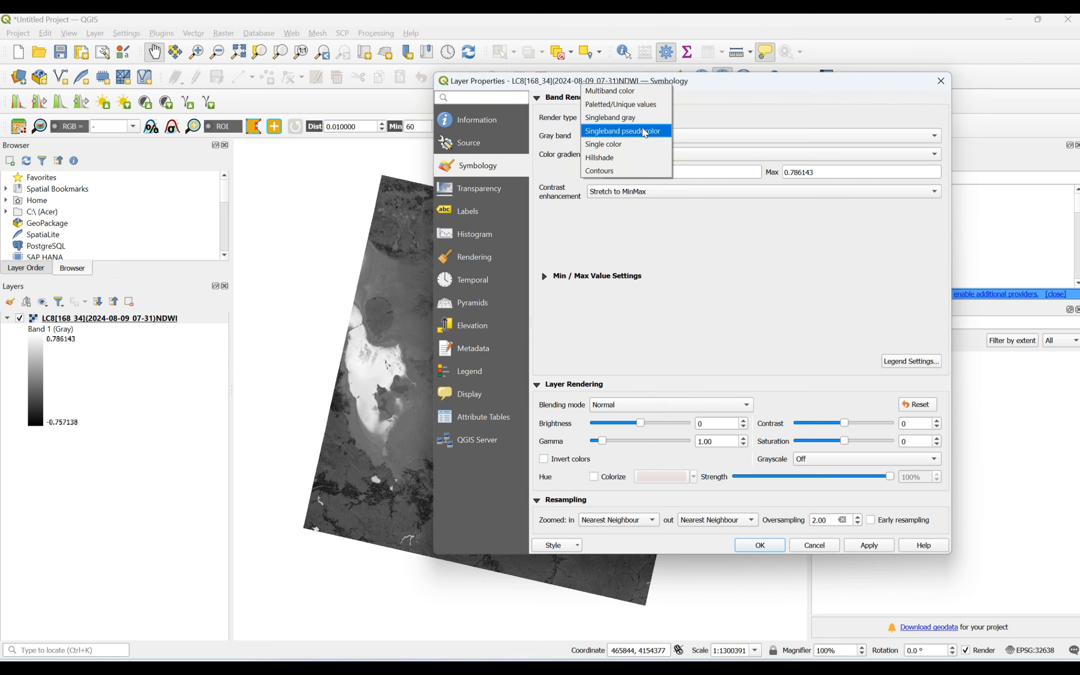
click(640, 131)
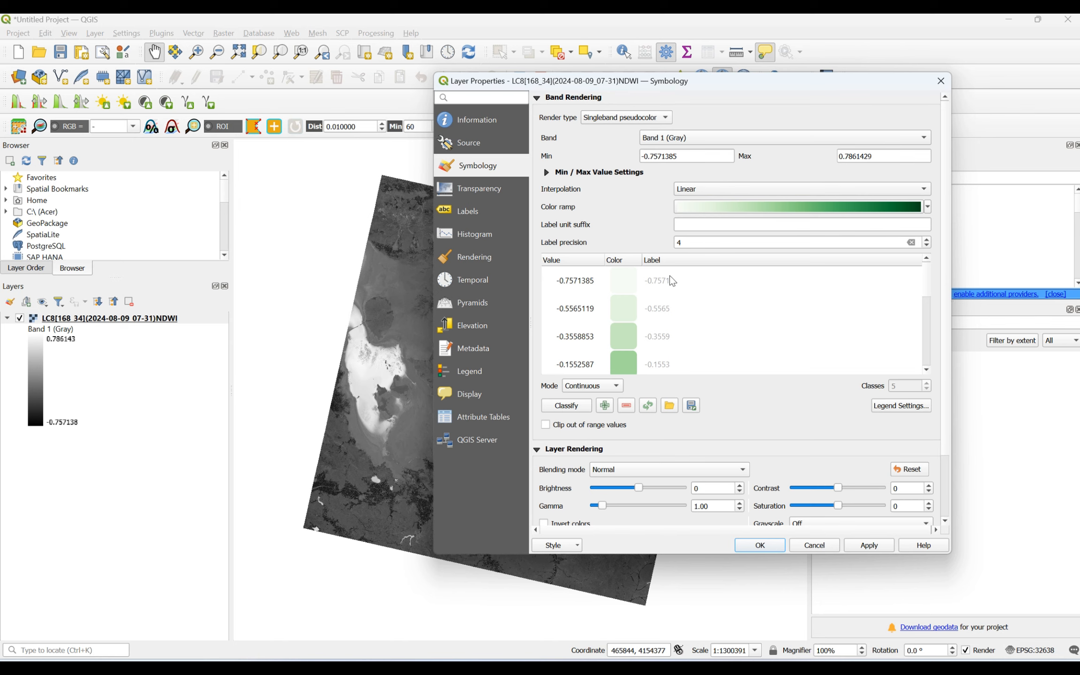
- Give the NDWI layer the Blues color ramp, apply it, and close the properties
click(928, 208)
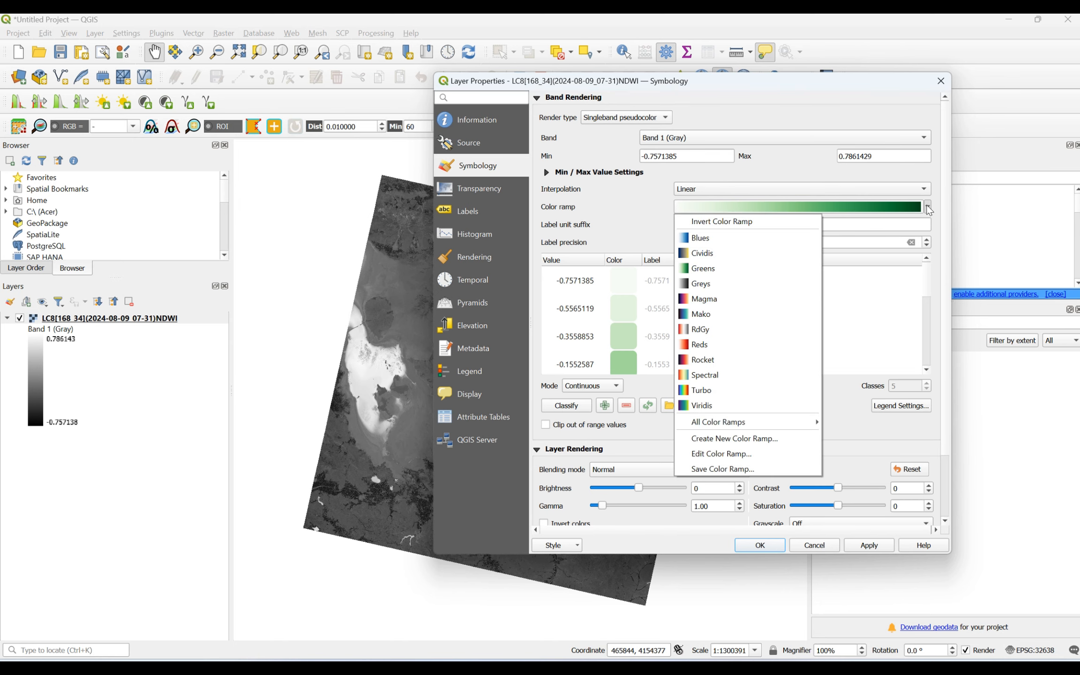
click(694, 237)
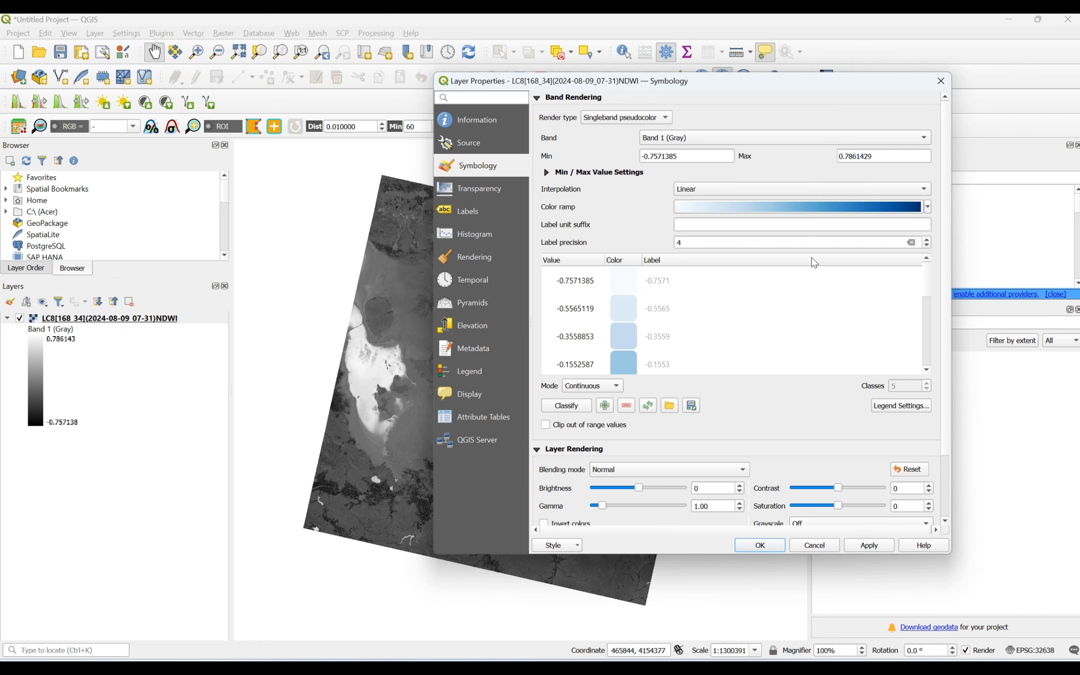
click(865, 546)
click(759, 545)
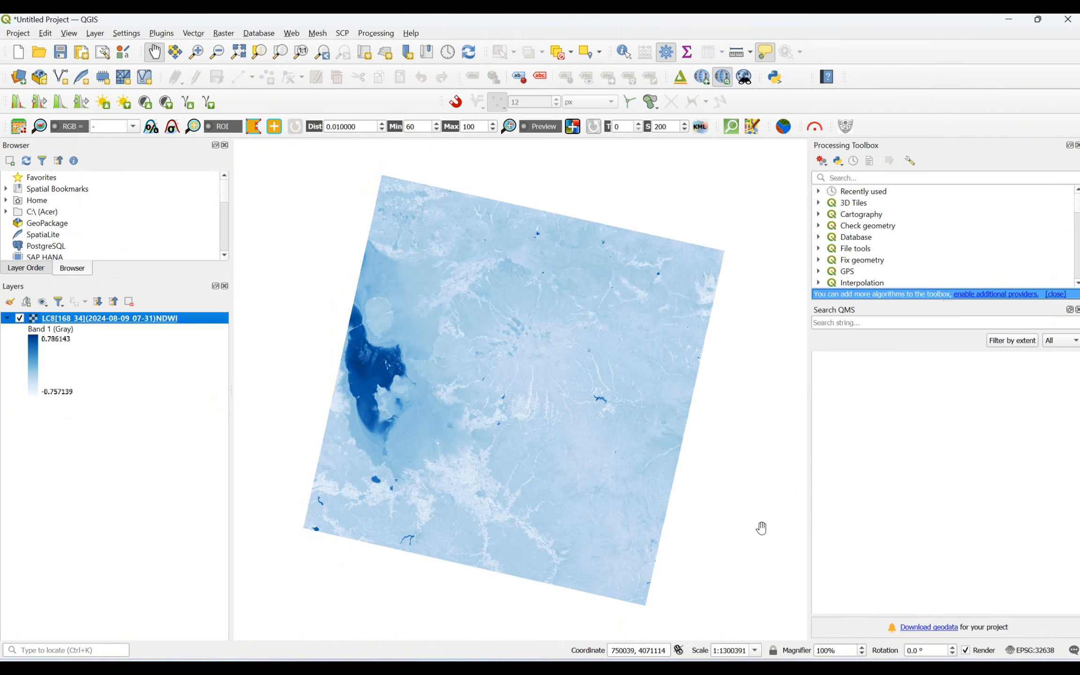
- Examine the large lake on the scene's western edge and the small water body in the east of the NDWI map
scroll(325, 433, up, 1)
scroll(328, 433, down, 1)
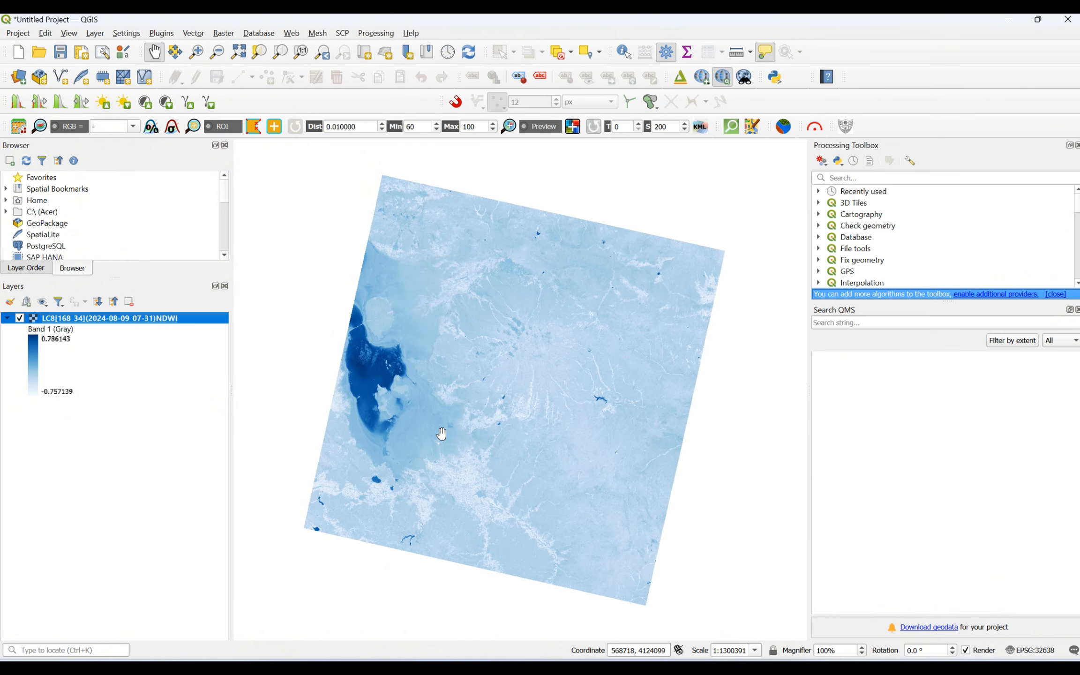
drag(549, 434, 545, 391)
scroll(405, 334, up, 1)
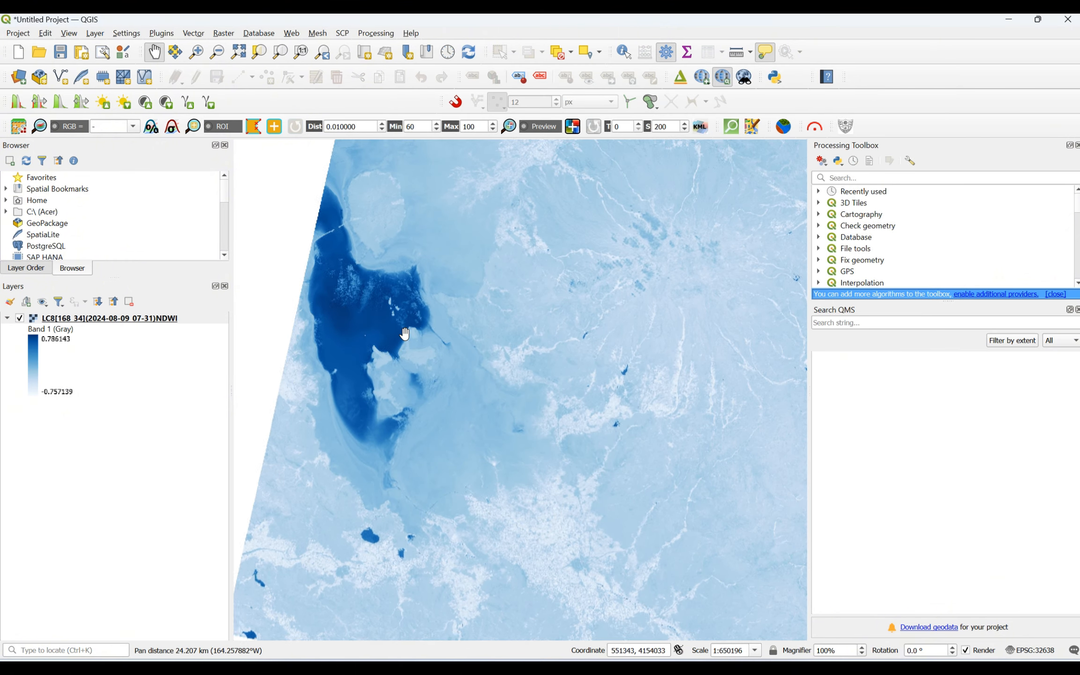
scroll(405, 334, down, 1)
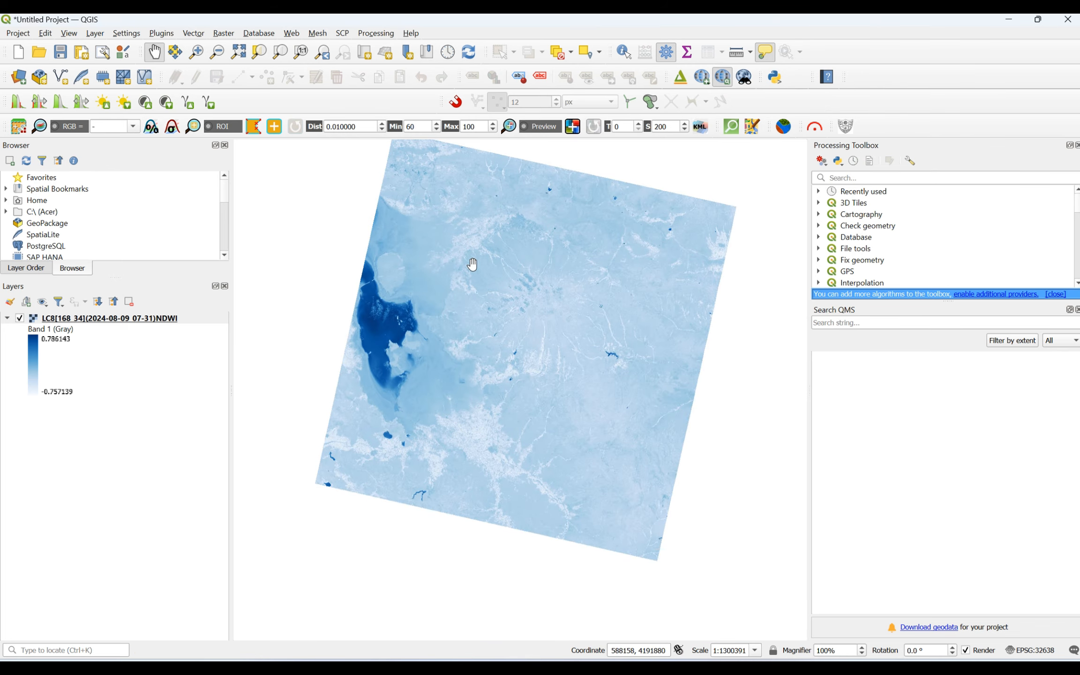
drag(473, 264, 479, 293)
scroll(408, 366, up, 1)
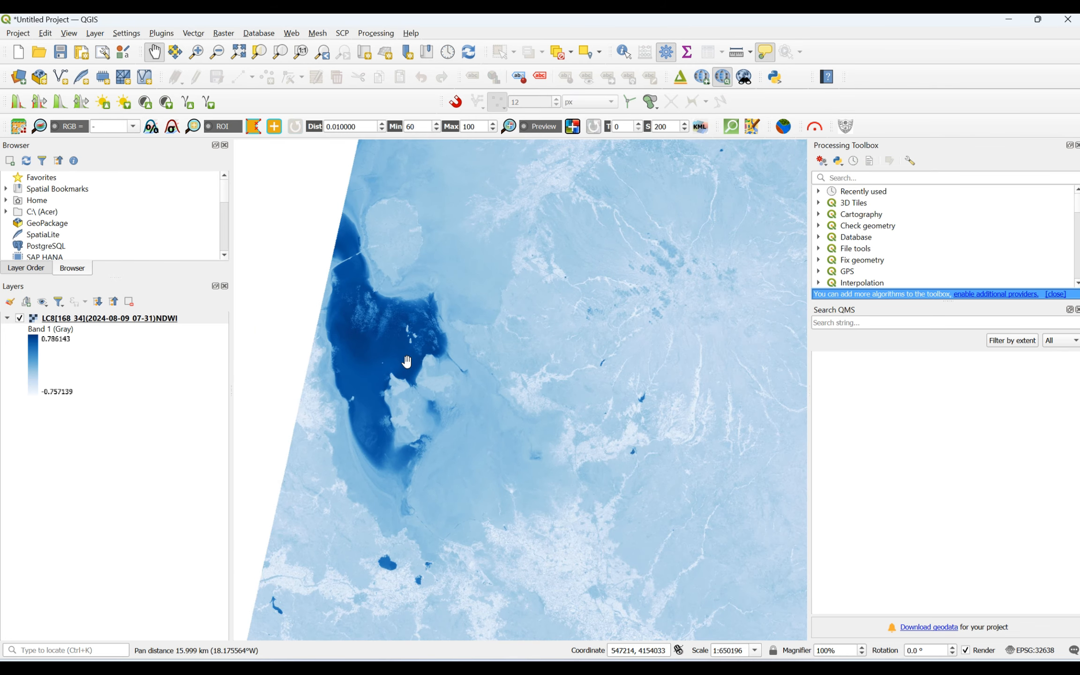
scroll(407, 362, down, 1)
scroll(604, 387, up, 2)
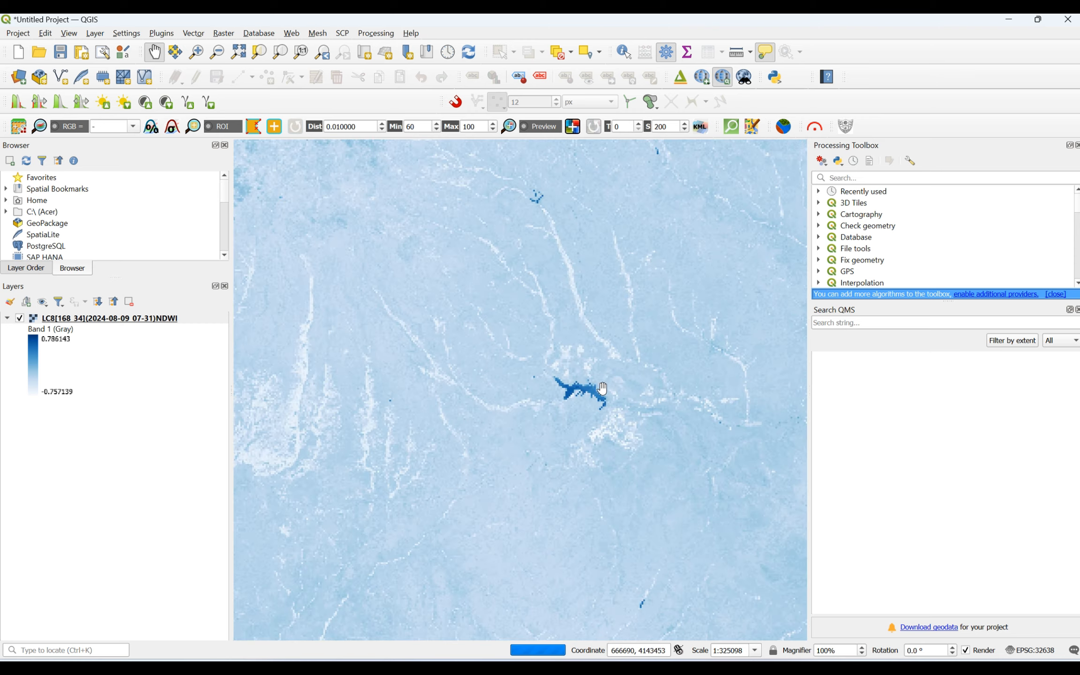
scroll(603, 389, down, 1)
scroll(390, 372, down, 2)
drag(417, 366, 538, 366)
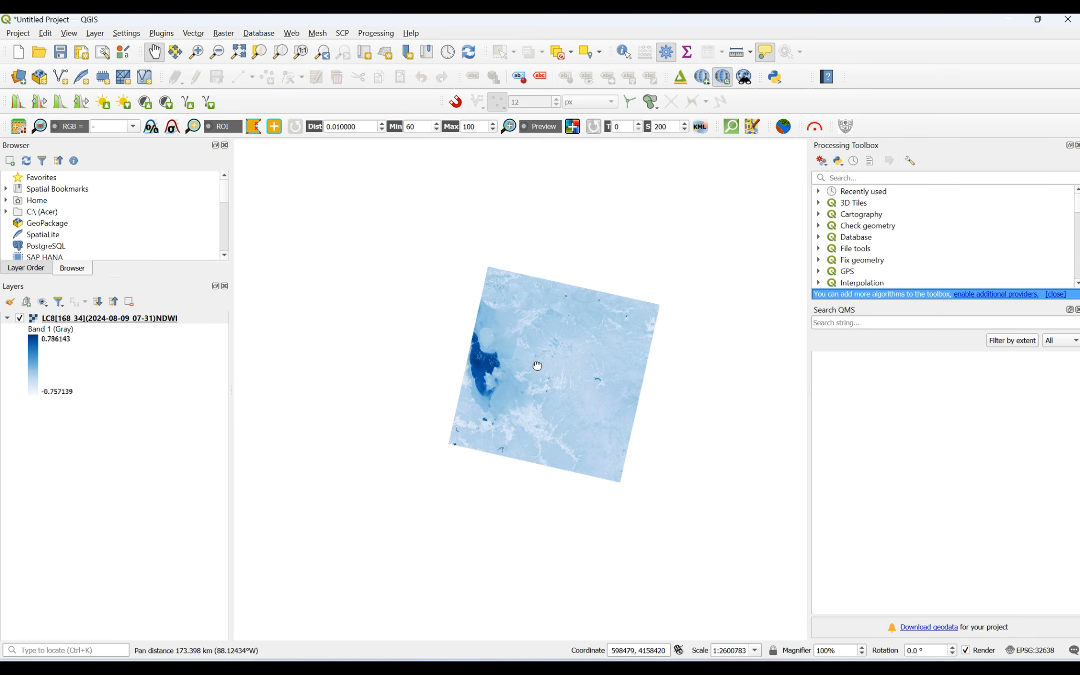
- Inspect the small water bodies near the scene's southwestern corner, then return to a view of the whole NDWI raster
scroll(483, 377, up, 2)
scroll(483, 378, down, 1)
drag(489, 441, 490, 458)
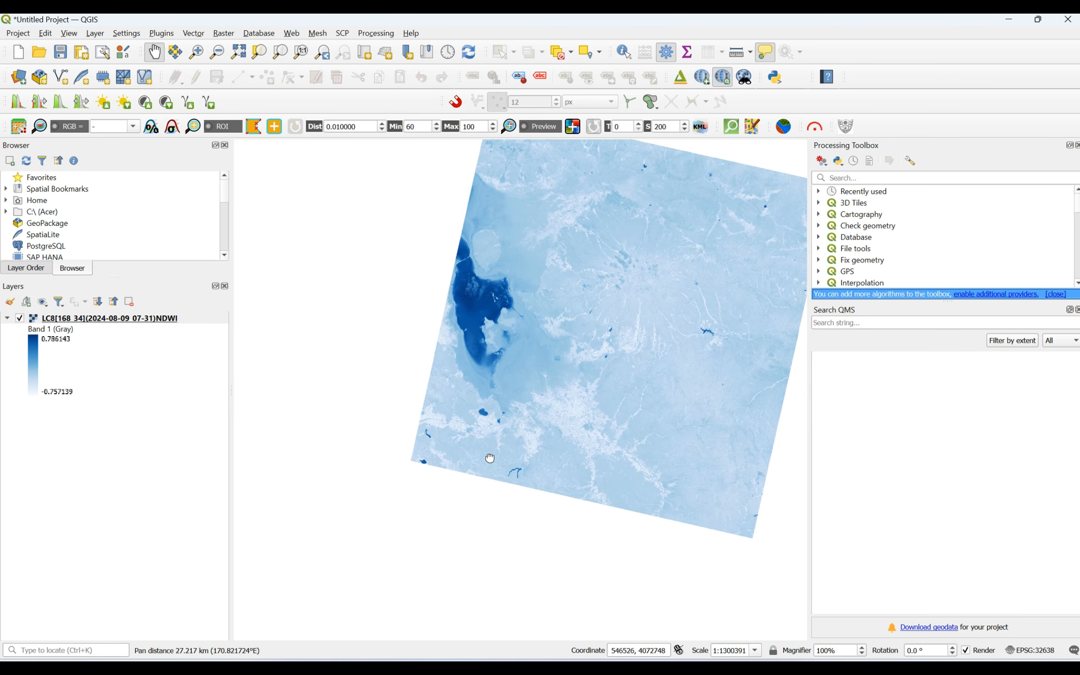
scroll(413, 424, up, 2)
drag(580, 393, 415, 428)
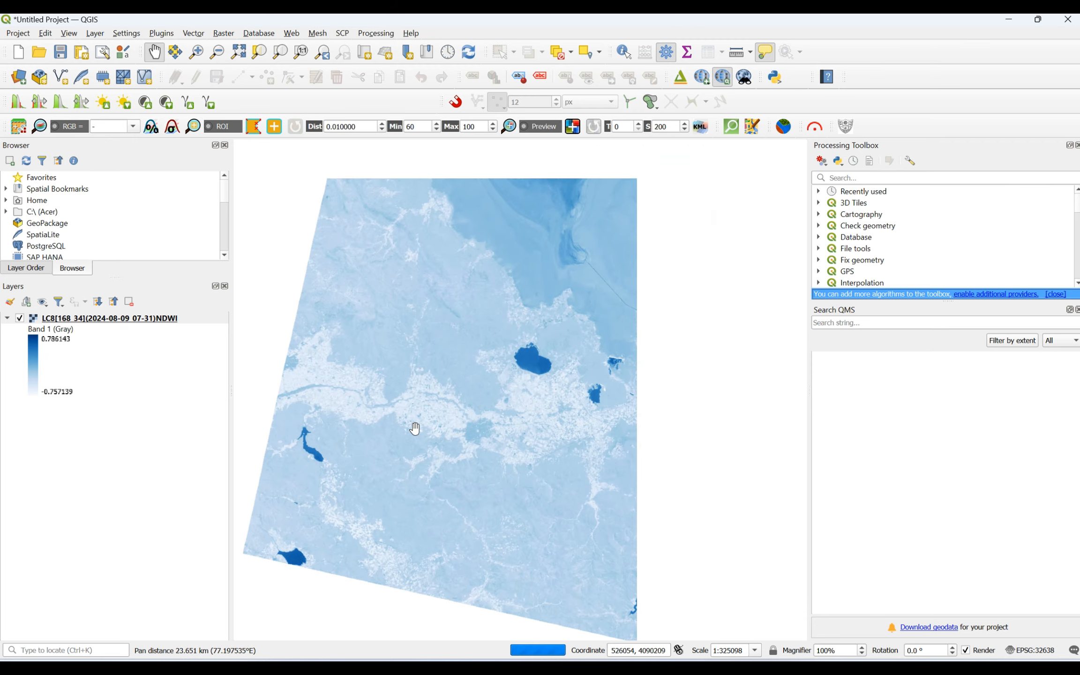
scroll(537, 443, down, 3)
scroll(539, 441, up, 2)
scroll(537, 422, up, 1)
scroll(607, 369, down, 2)
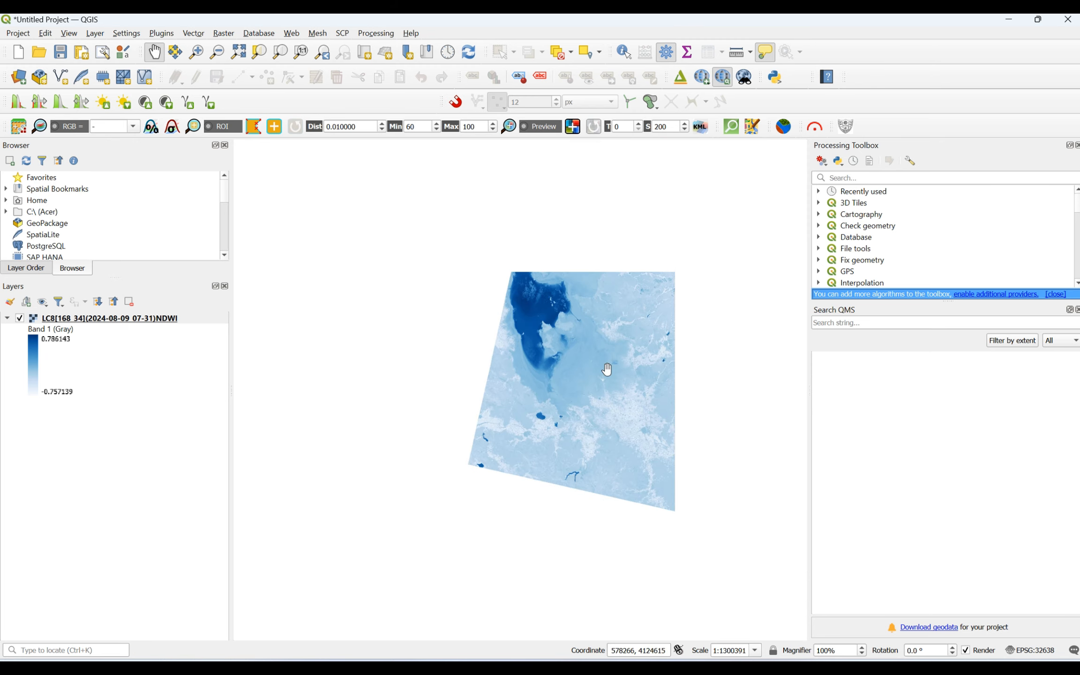
drag(607, 369, 475, 403)
scroll(480, 417, down, 1)
scroll(480, 417, up, 1)
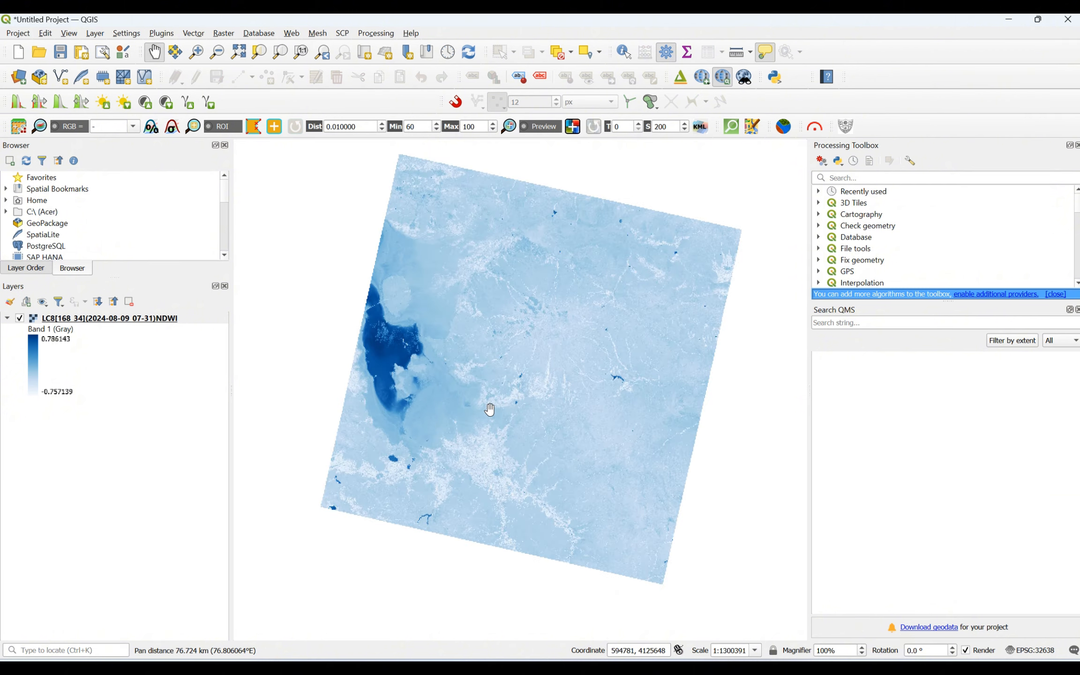